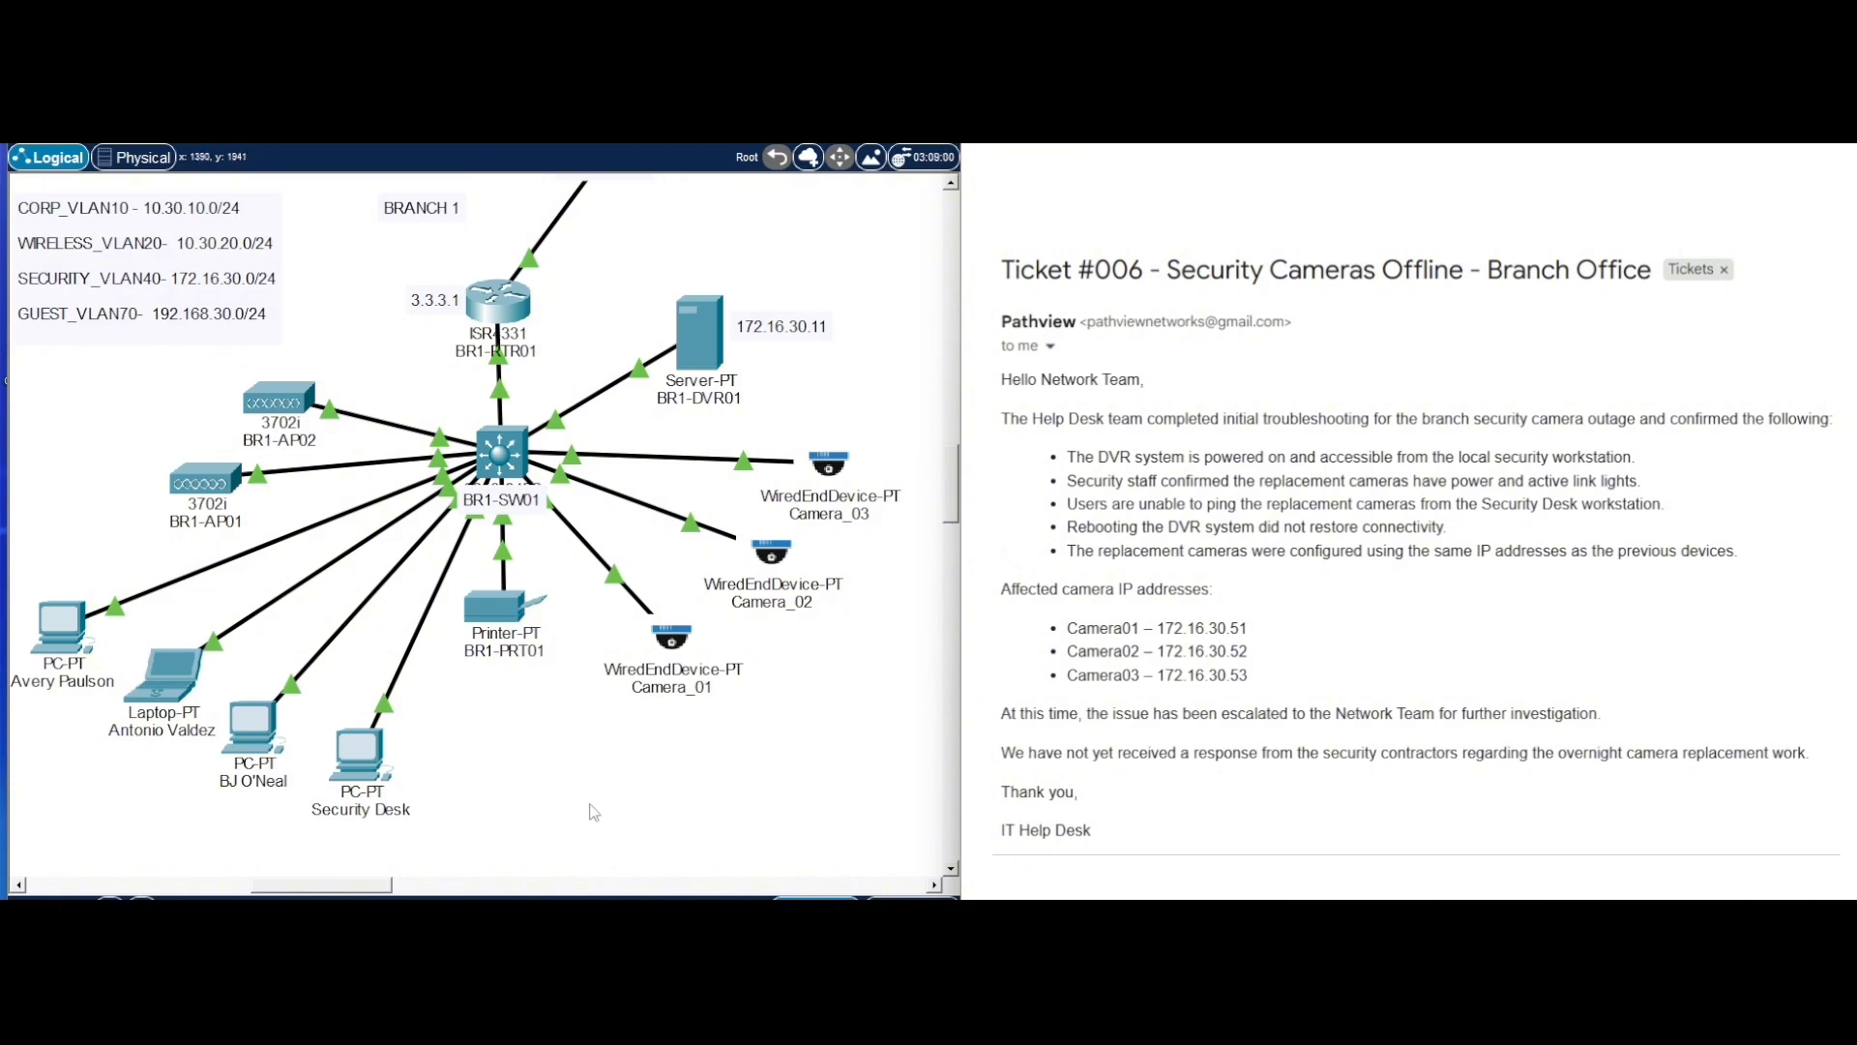
- Ping Camera01 at 172.16.30.51 from the Security Desk PC's command prompt and close the prompt
{"action": "left_click", "coordinate": [350, 769]}
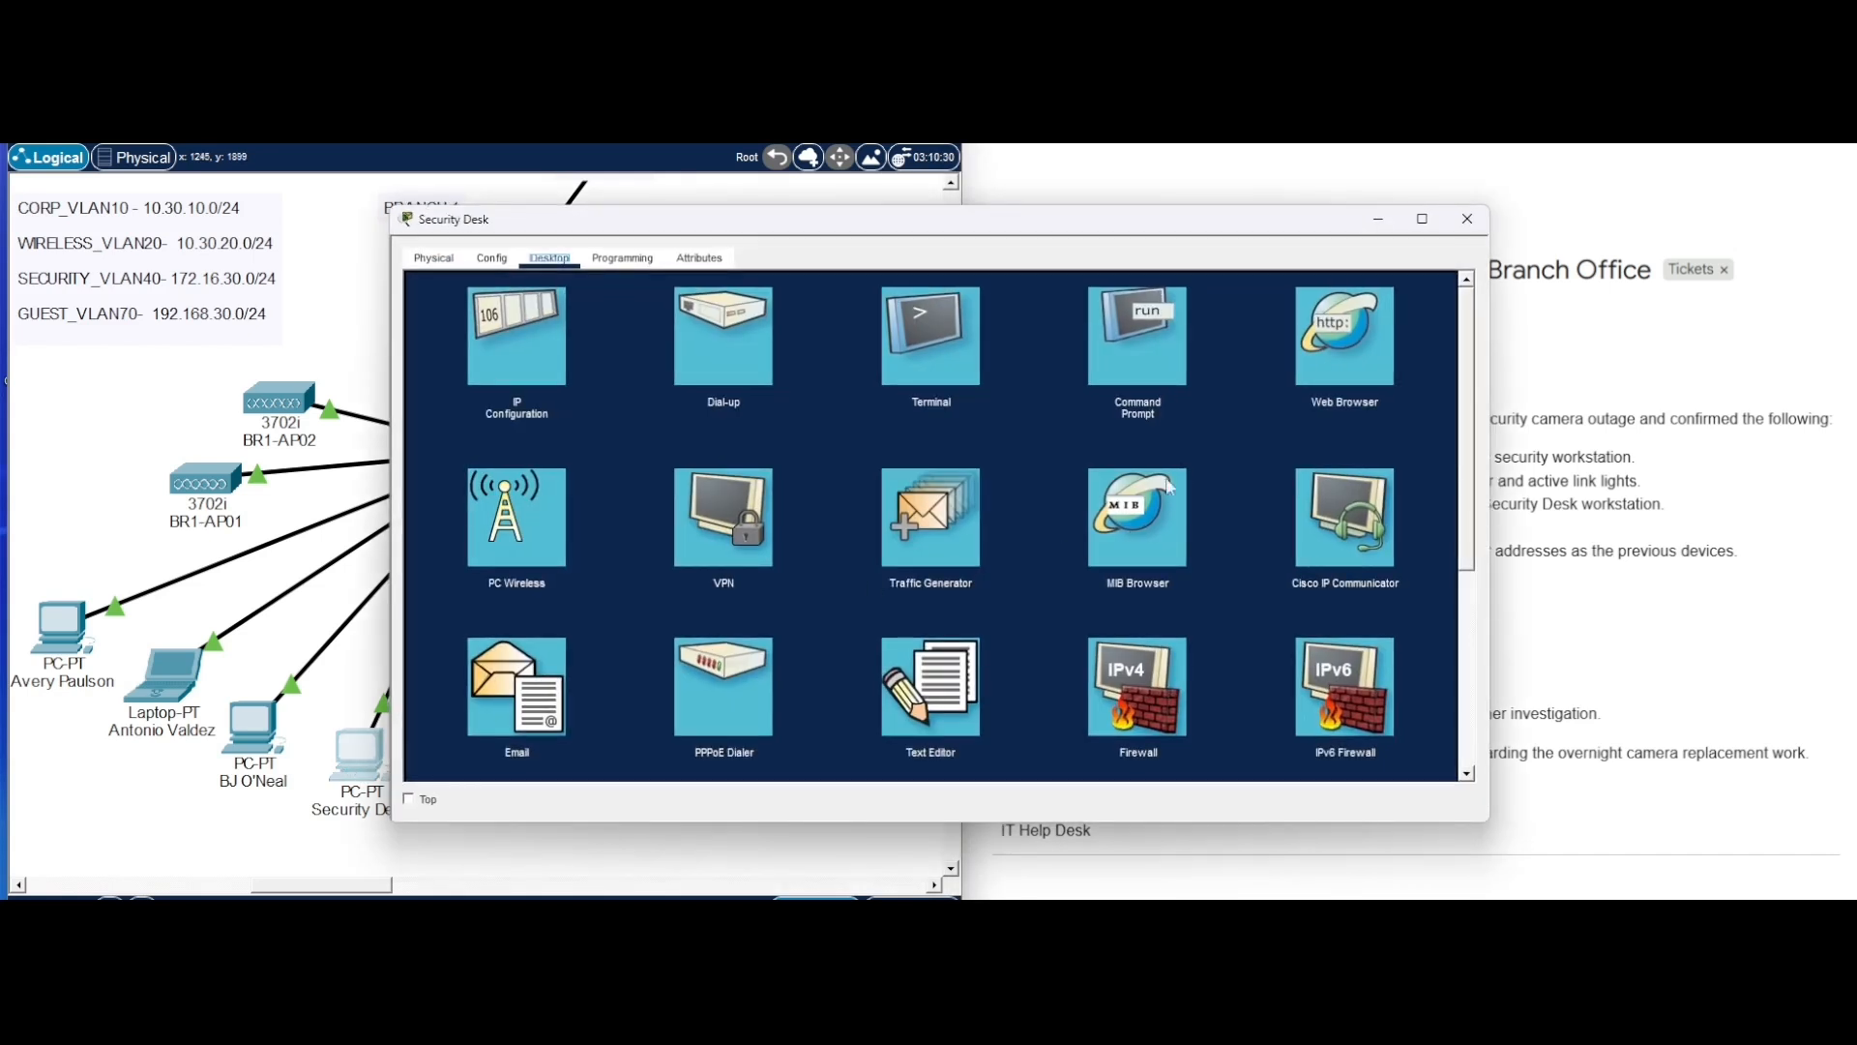
{"action": "left_click", "coordinate": [1178, 348]}
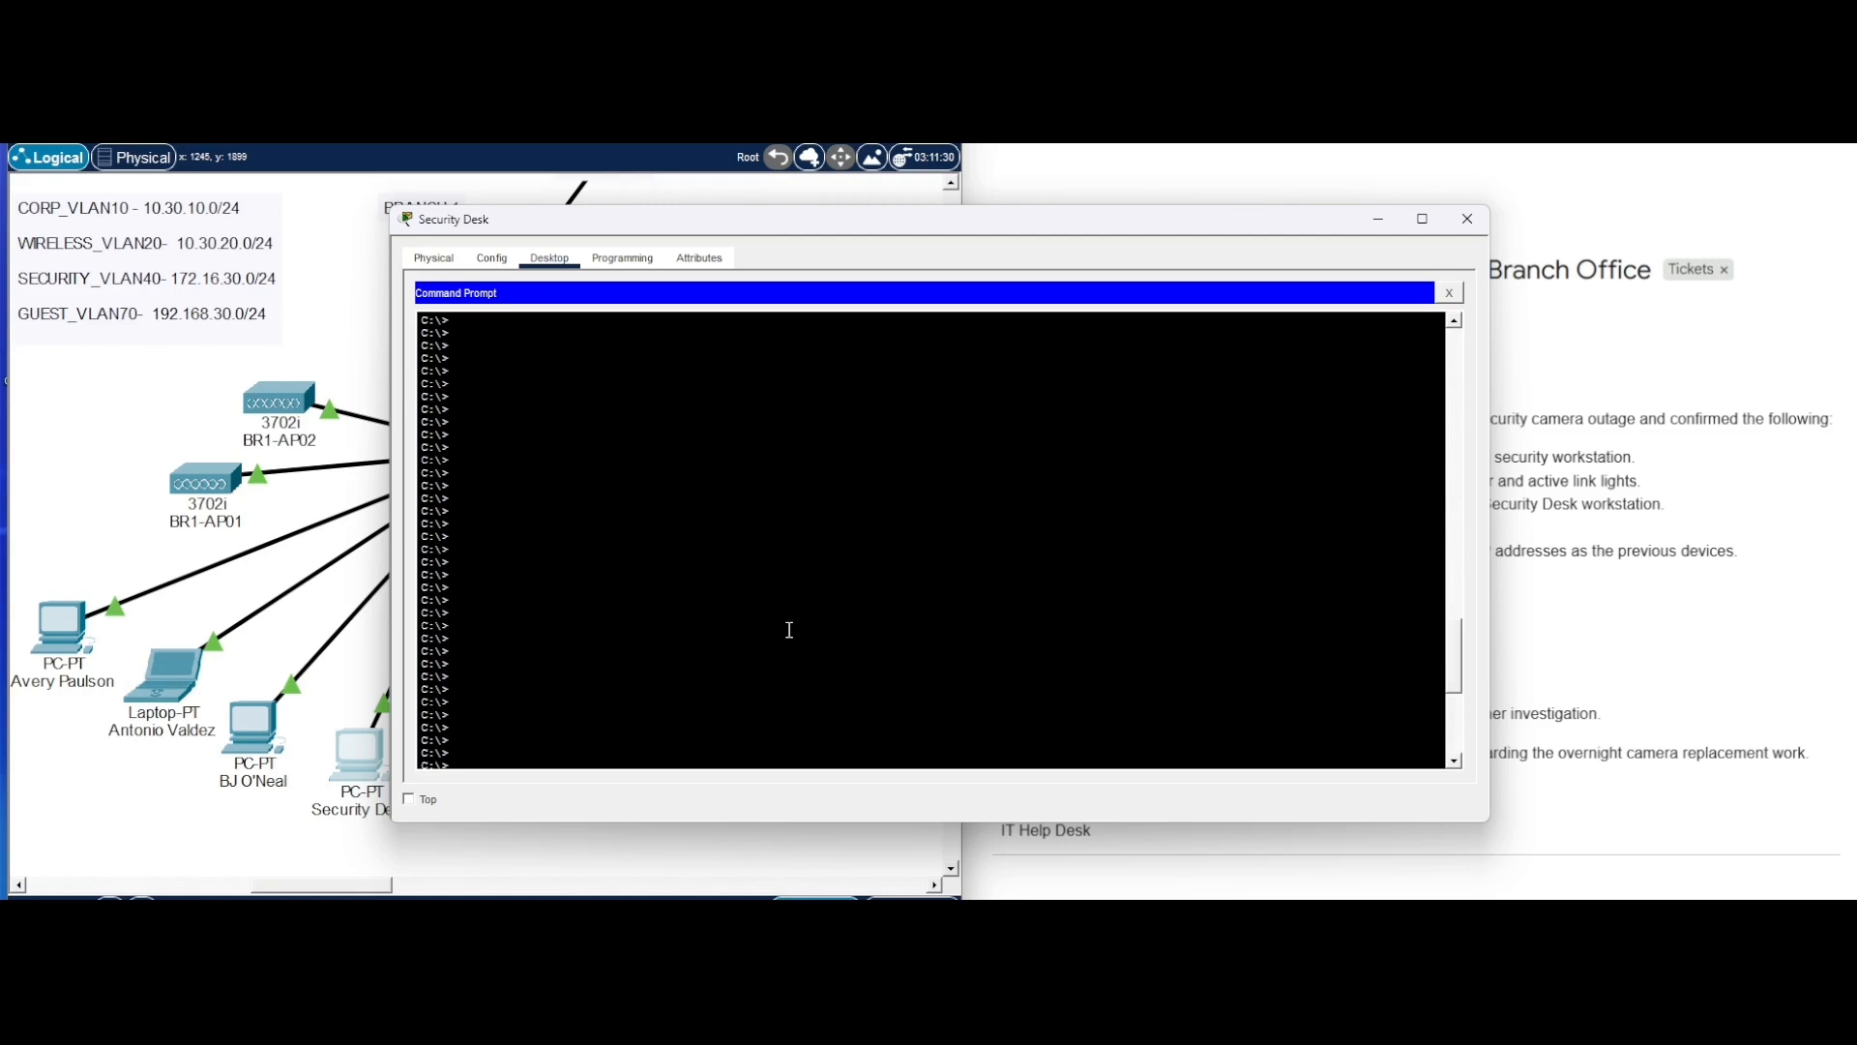
{"action": "key", "text": "Return"}
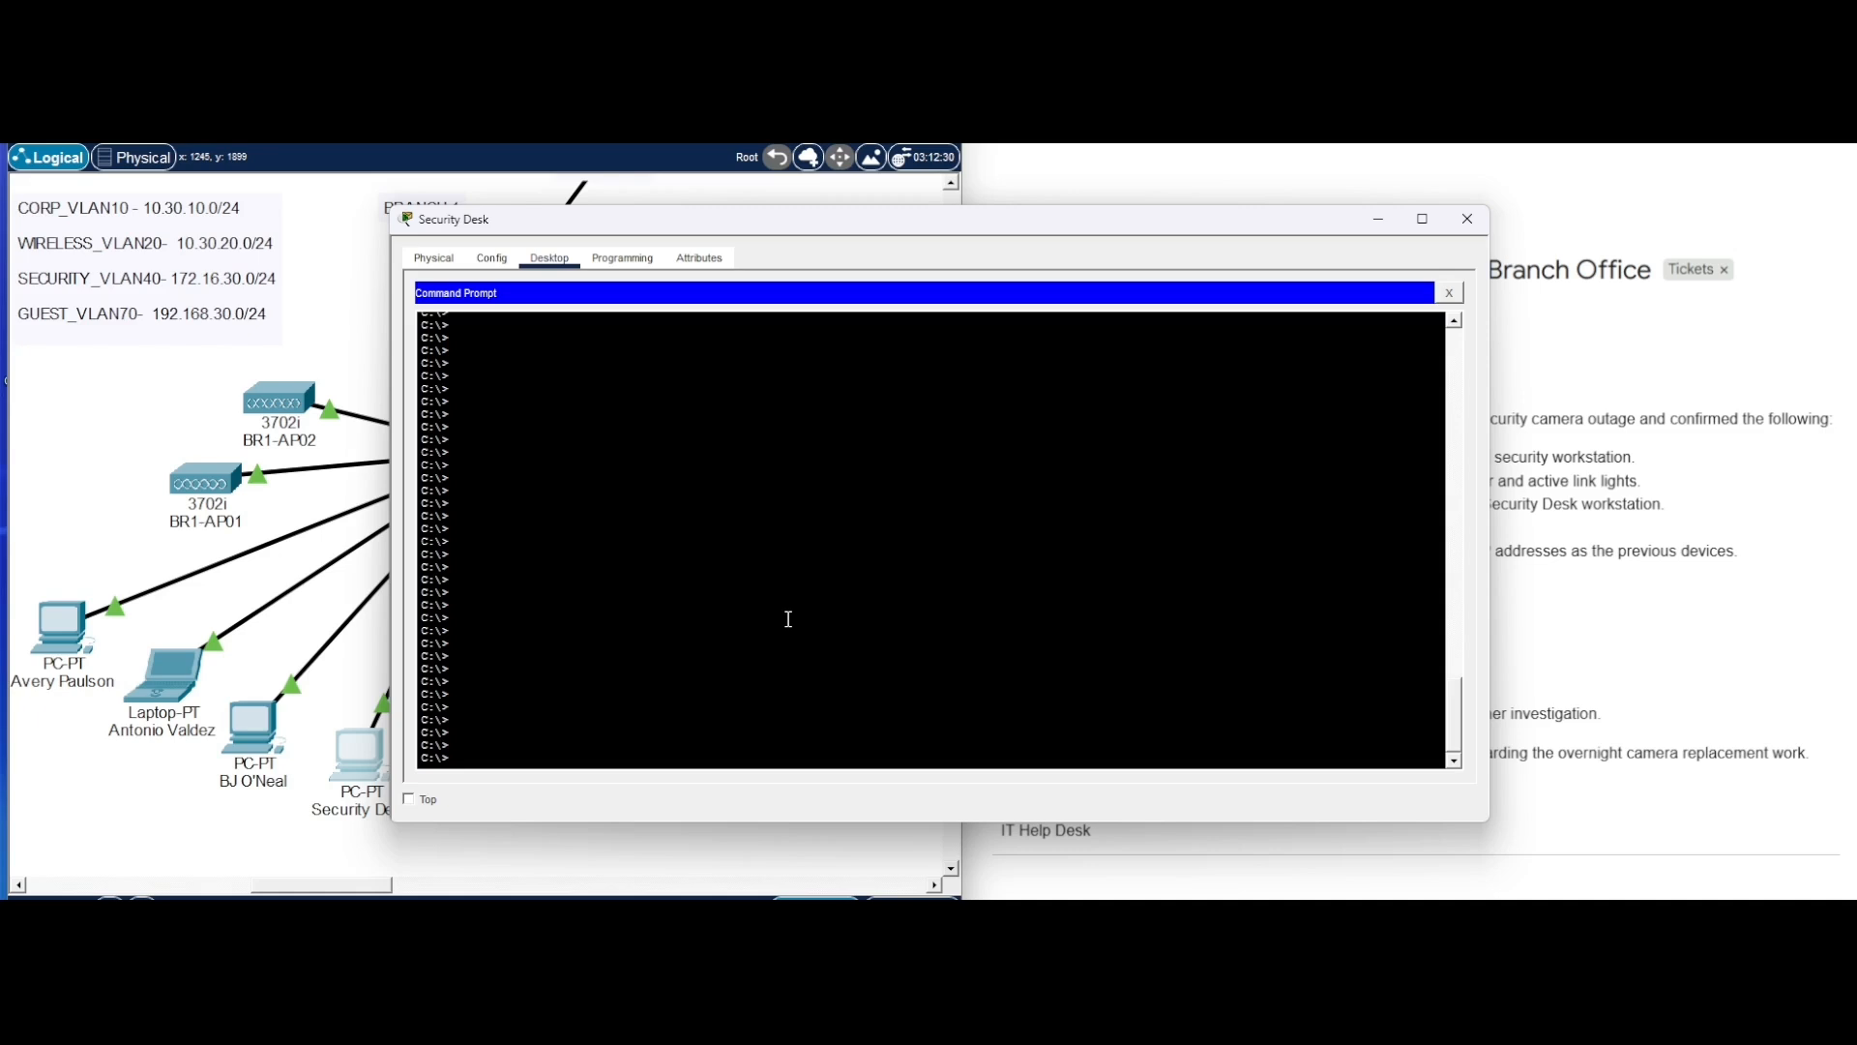
{"action": "type", "text": "ping 172.16.30.51"}
{"action": "key", "text": "Return"}
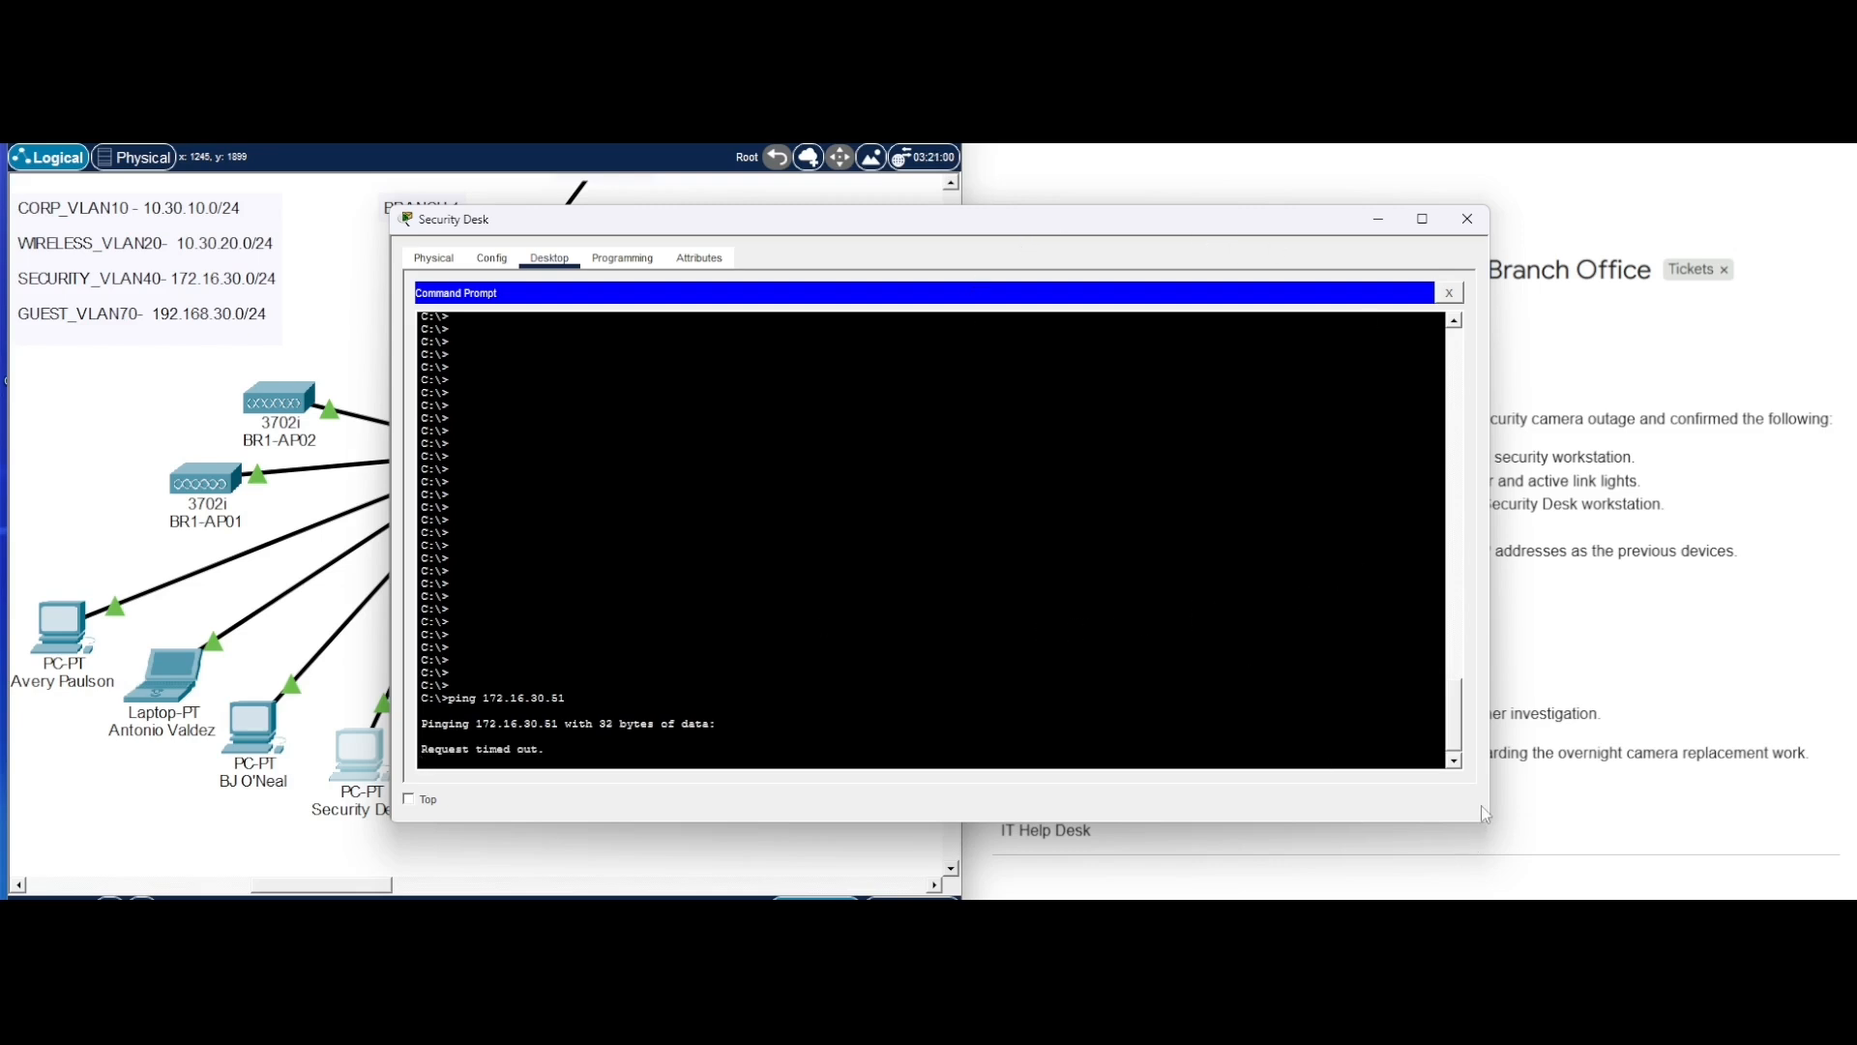
{"action": "left_click_drag", "start_coordinate": [1489, 820], "coordinate": [1063, 798]}
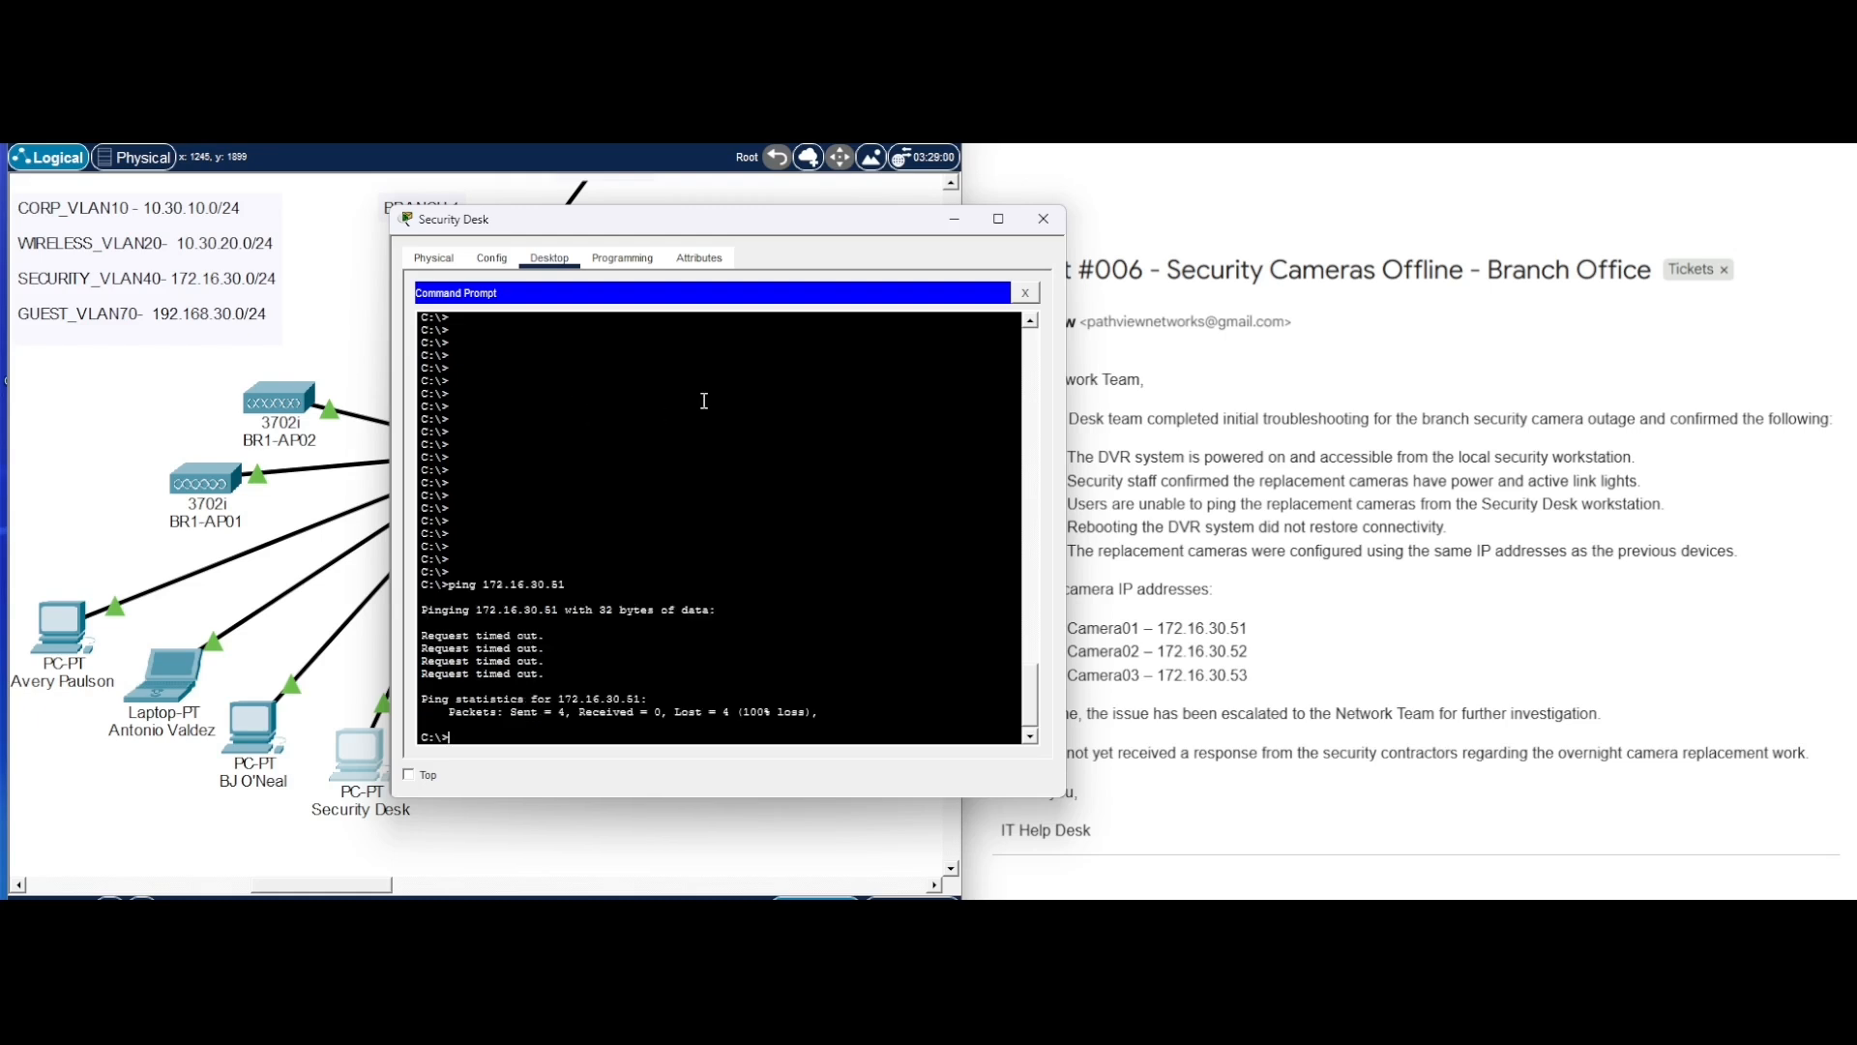
{"action": "left_click", "coordinate": [1025, 292]}
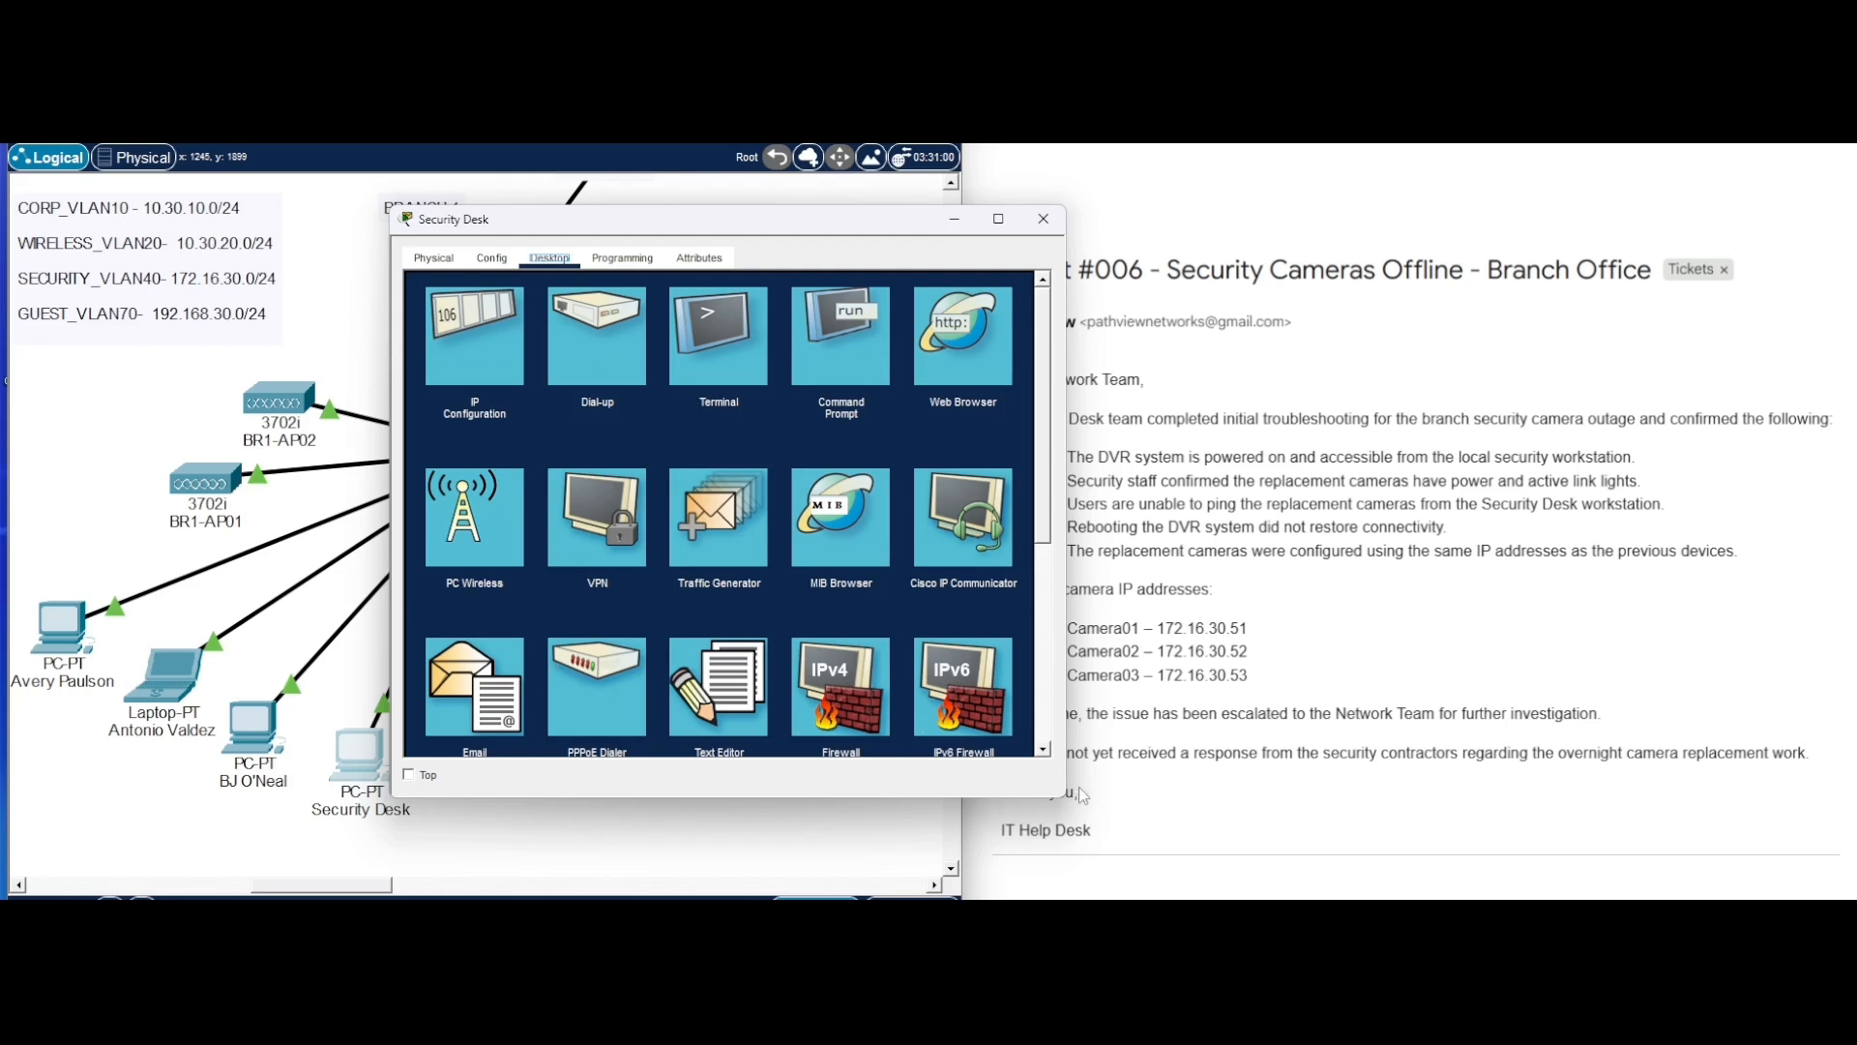
{"action": "left_click_drag", "start_coordinate": [1062, 797], "coordinate": [1287, 887]}
{"action": "left_click", "coordinate": [1175, 332]}
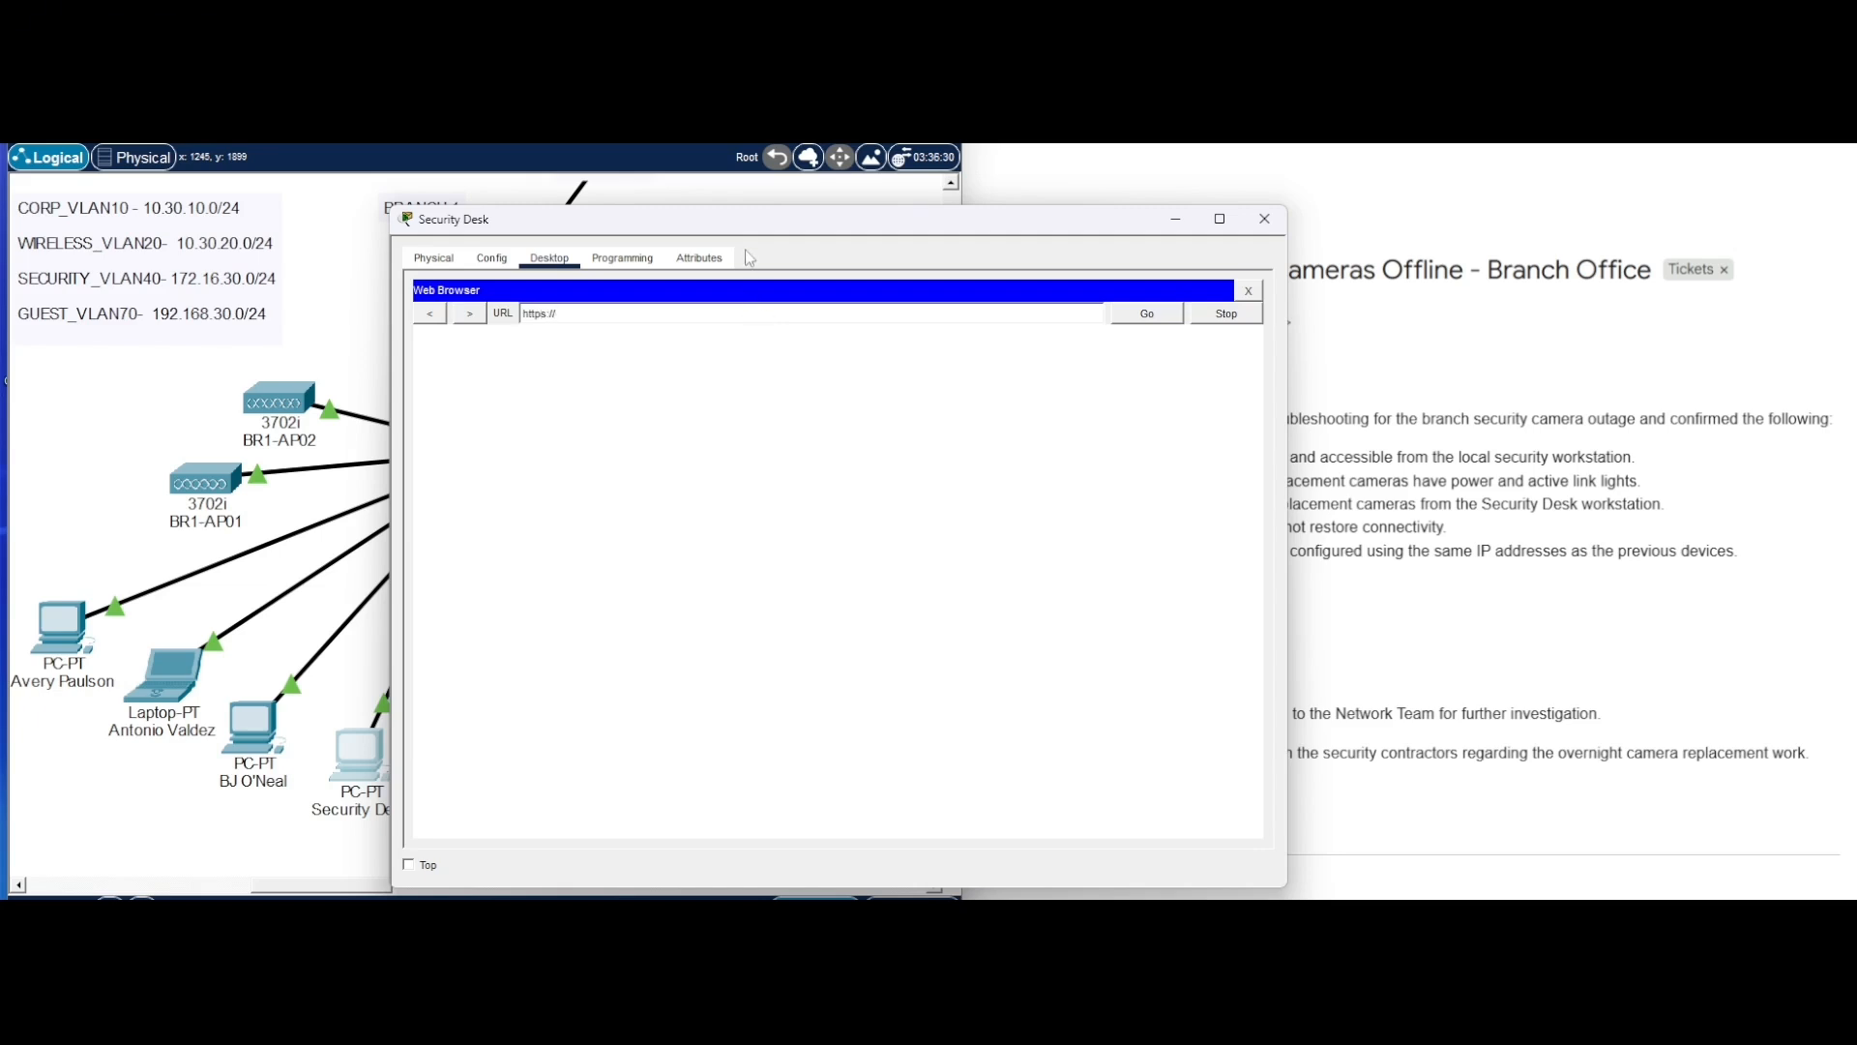
{"action": "left_click_drag", "start_coordinate": [748, 228], "coordinate": [604, 374]}
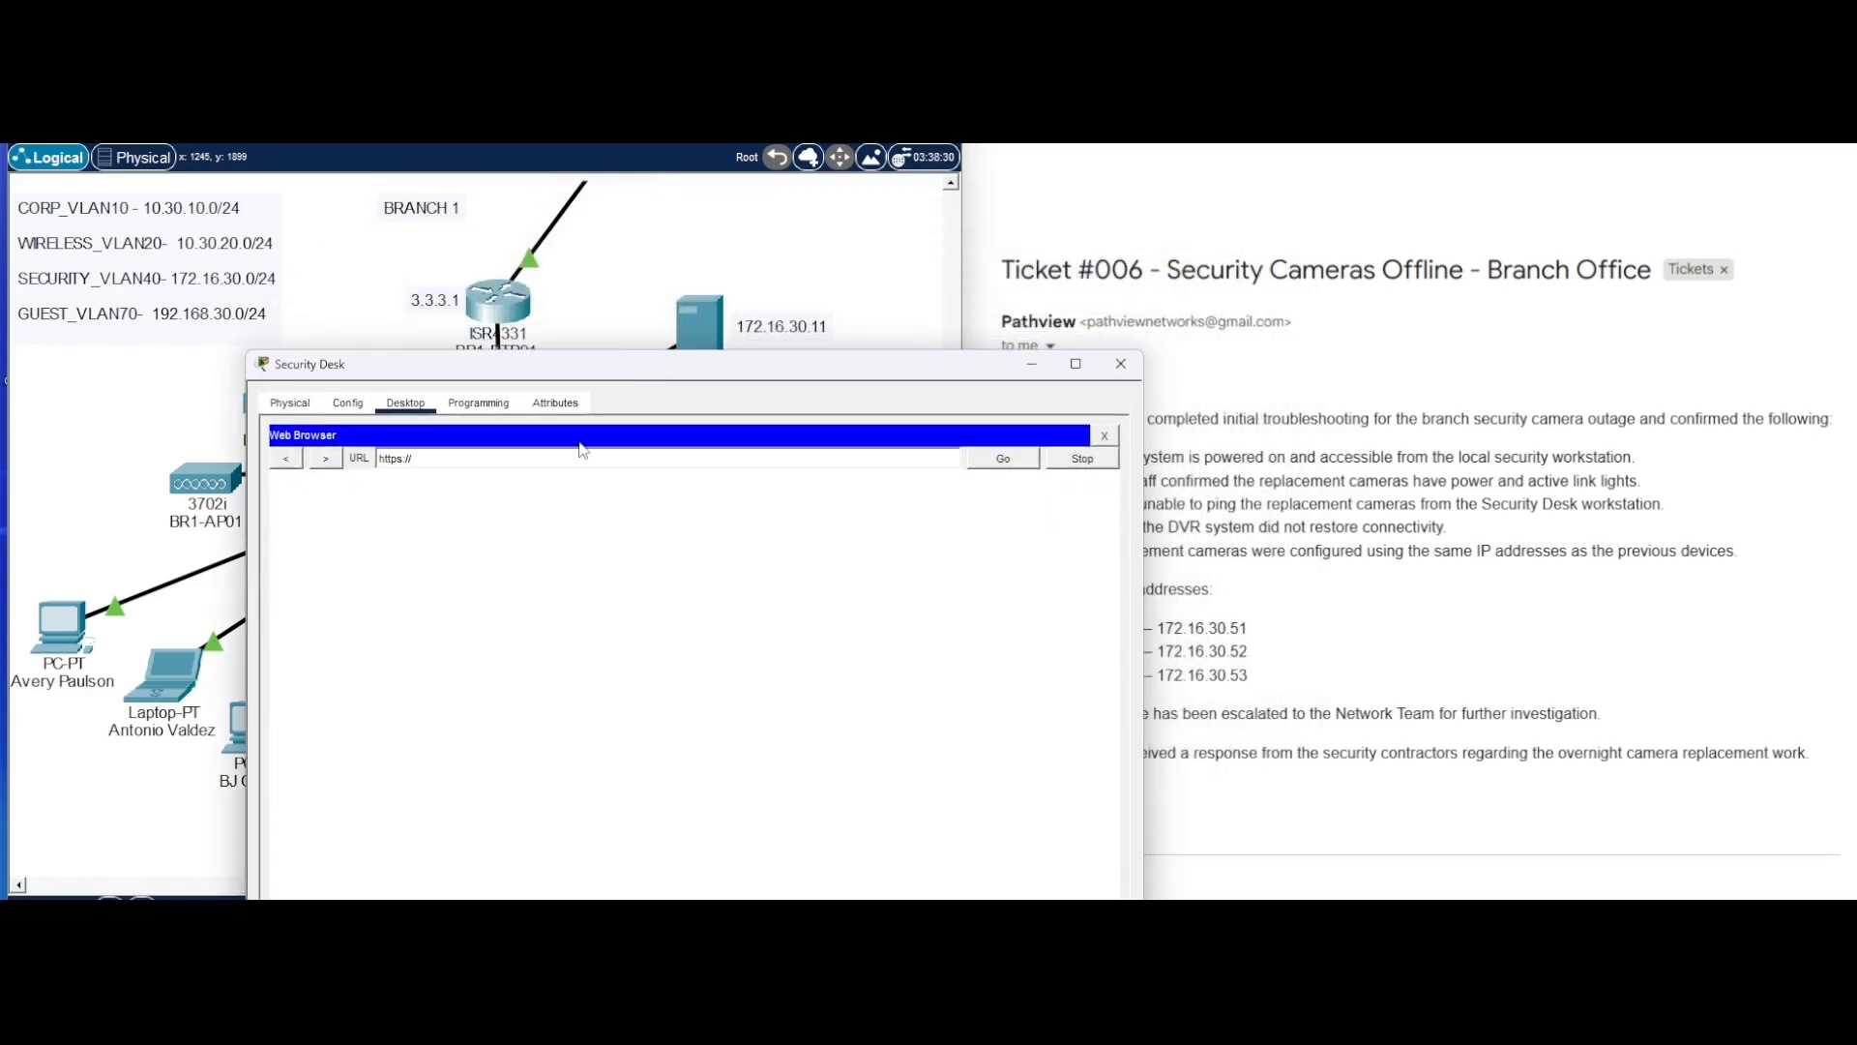
{"action": "type", "text": "172.16.30.11"}
{"action": "left_click", "coordinate": [1013, 459]}
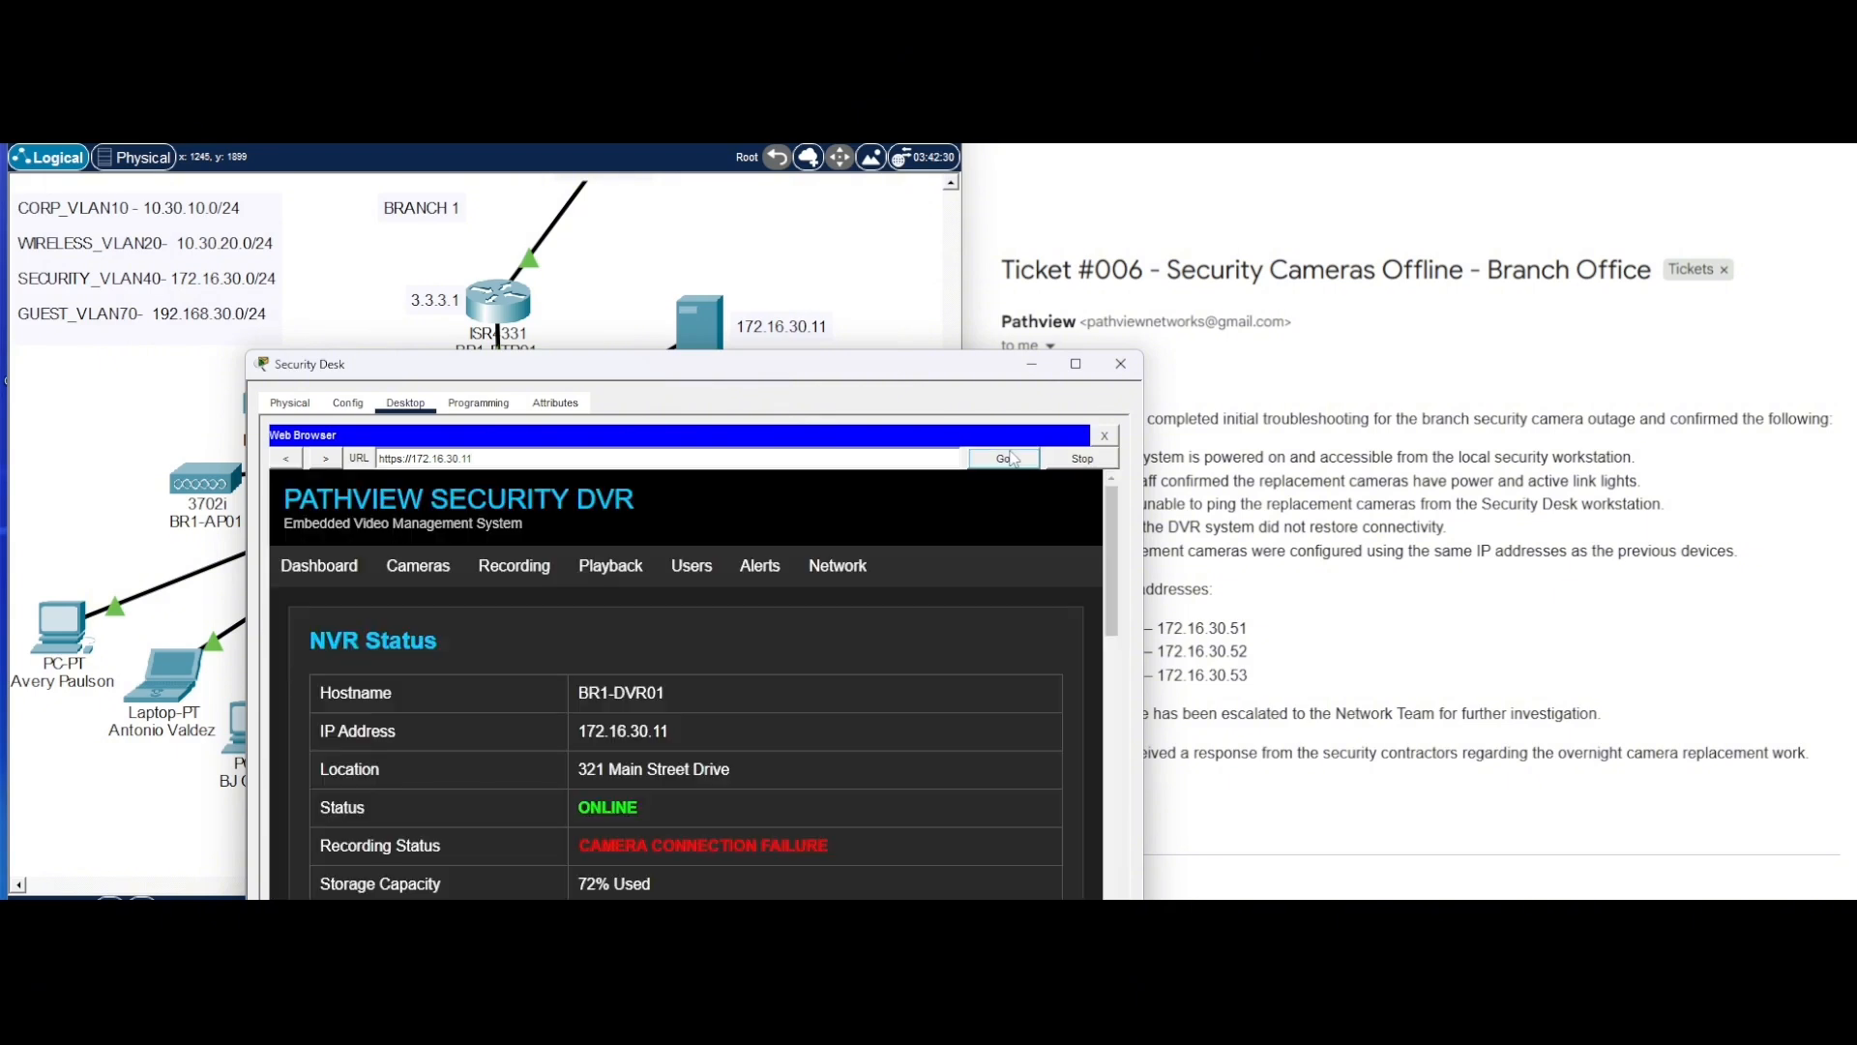
- Examine the DVR page's NVR status, camera feeds, system alerts and network information, with the window enlarged for reading
{"action": "left_click_drag", "start_coordinate": [842, 366], "coordinate": [812, 294]}
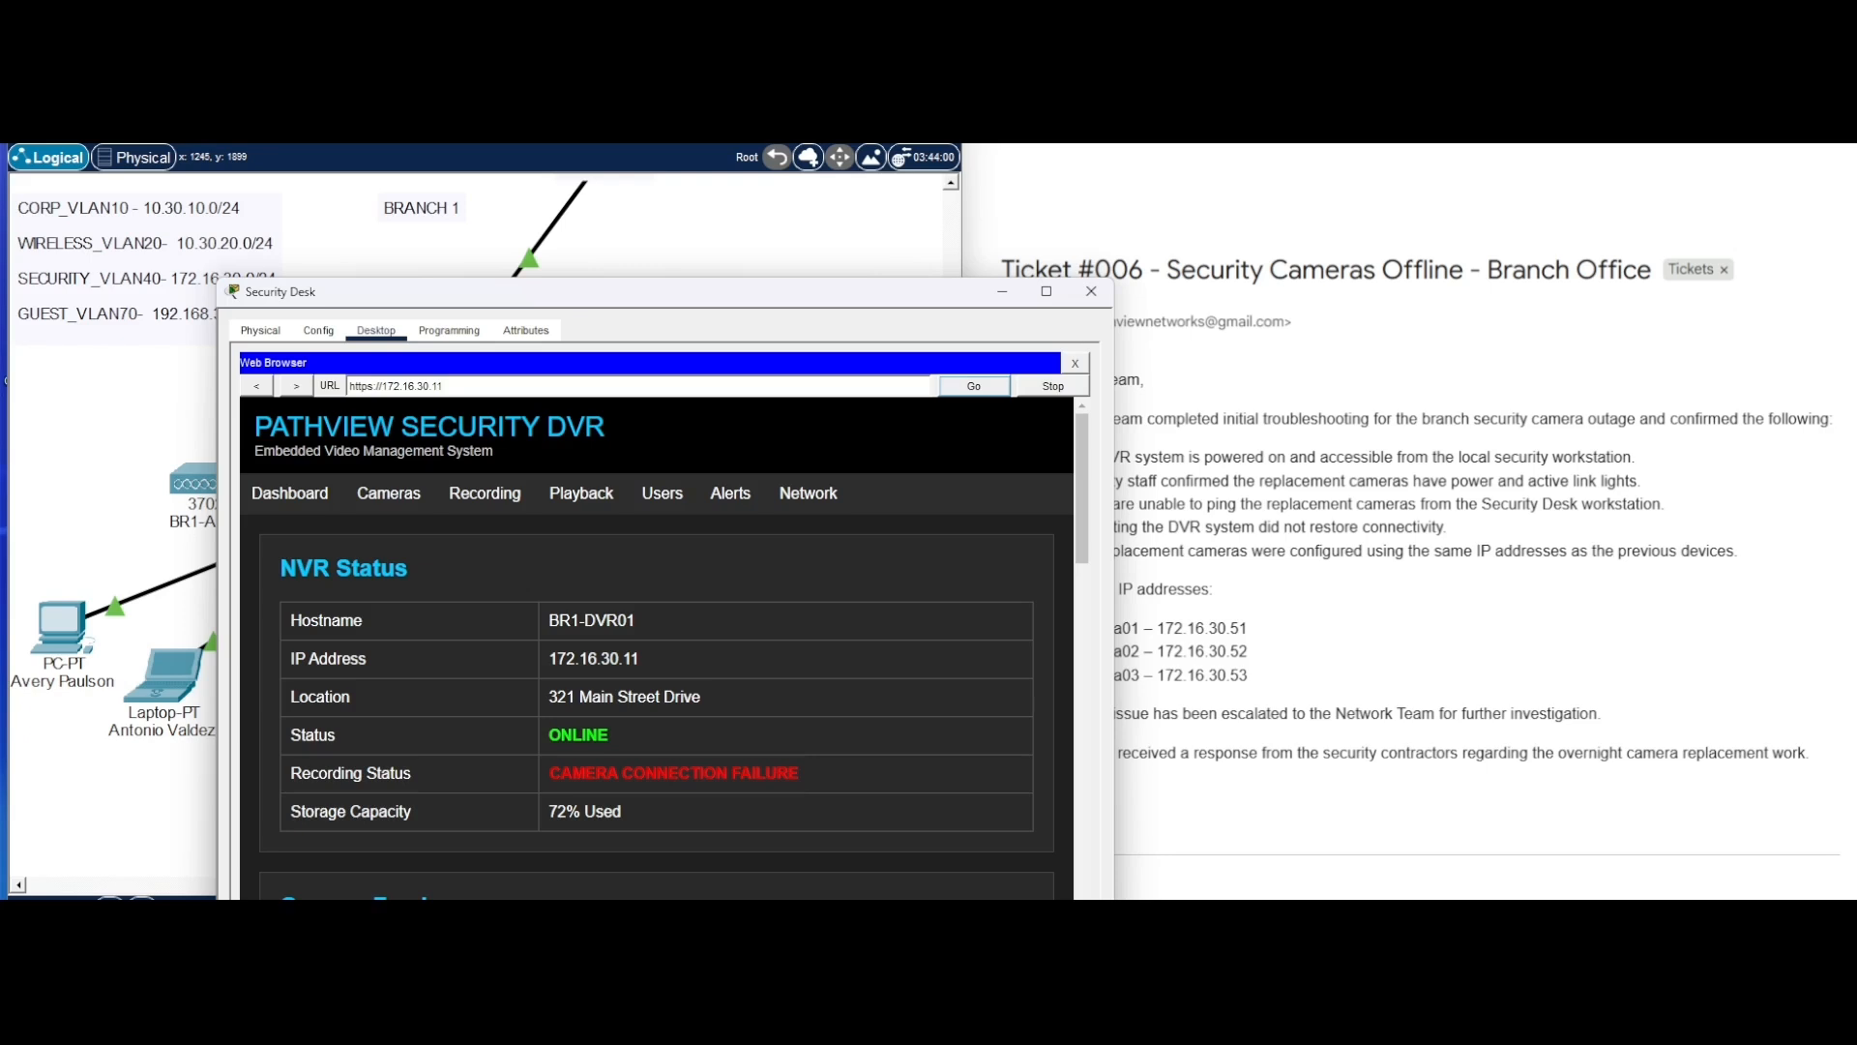
{"action": "left_click_drag", "start_coordinate": [1113, 876], "coordinate": [1383, 875]}
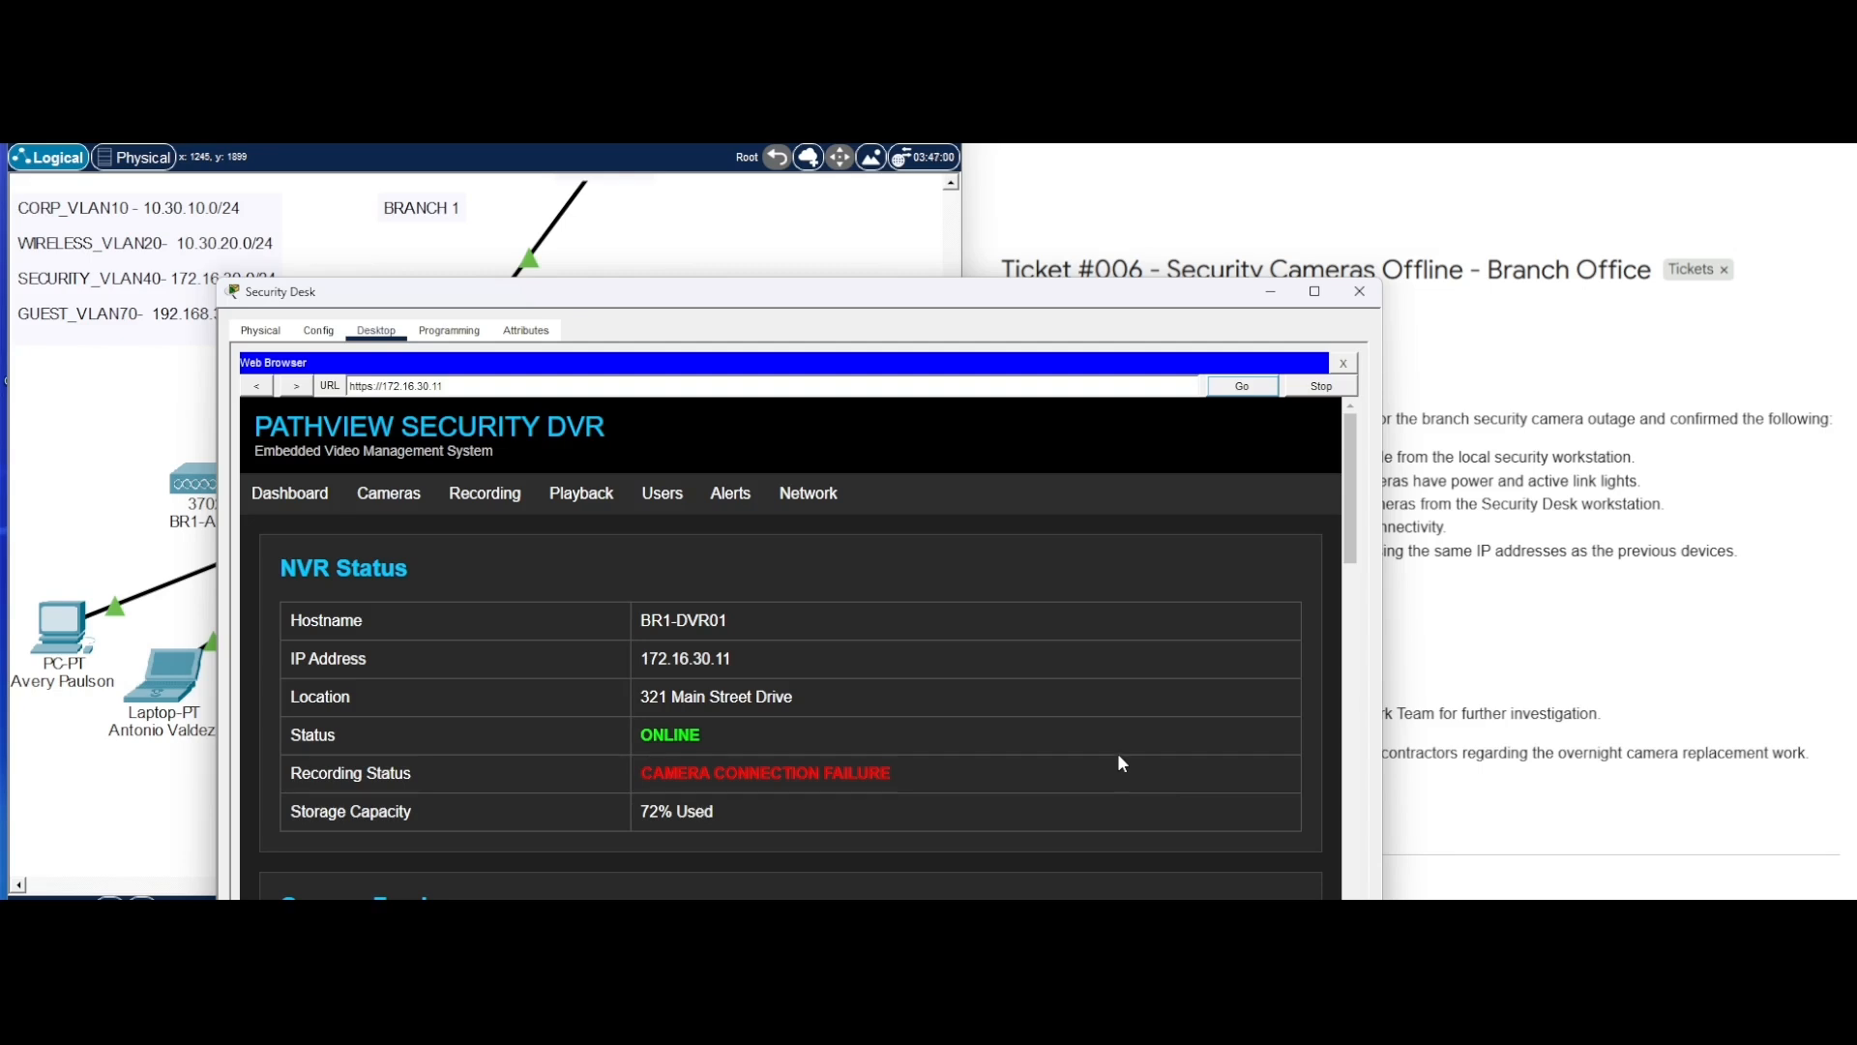
{"action": "scroll", "coordinate": [1120, 763], "scroll_direction": "down", "scroll_amount": 1}
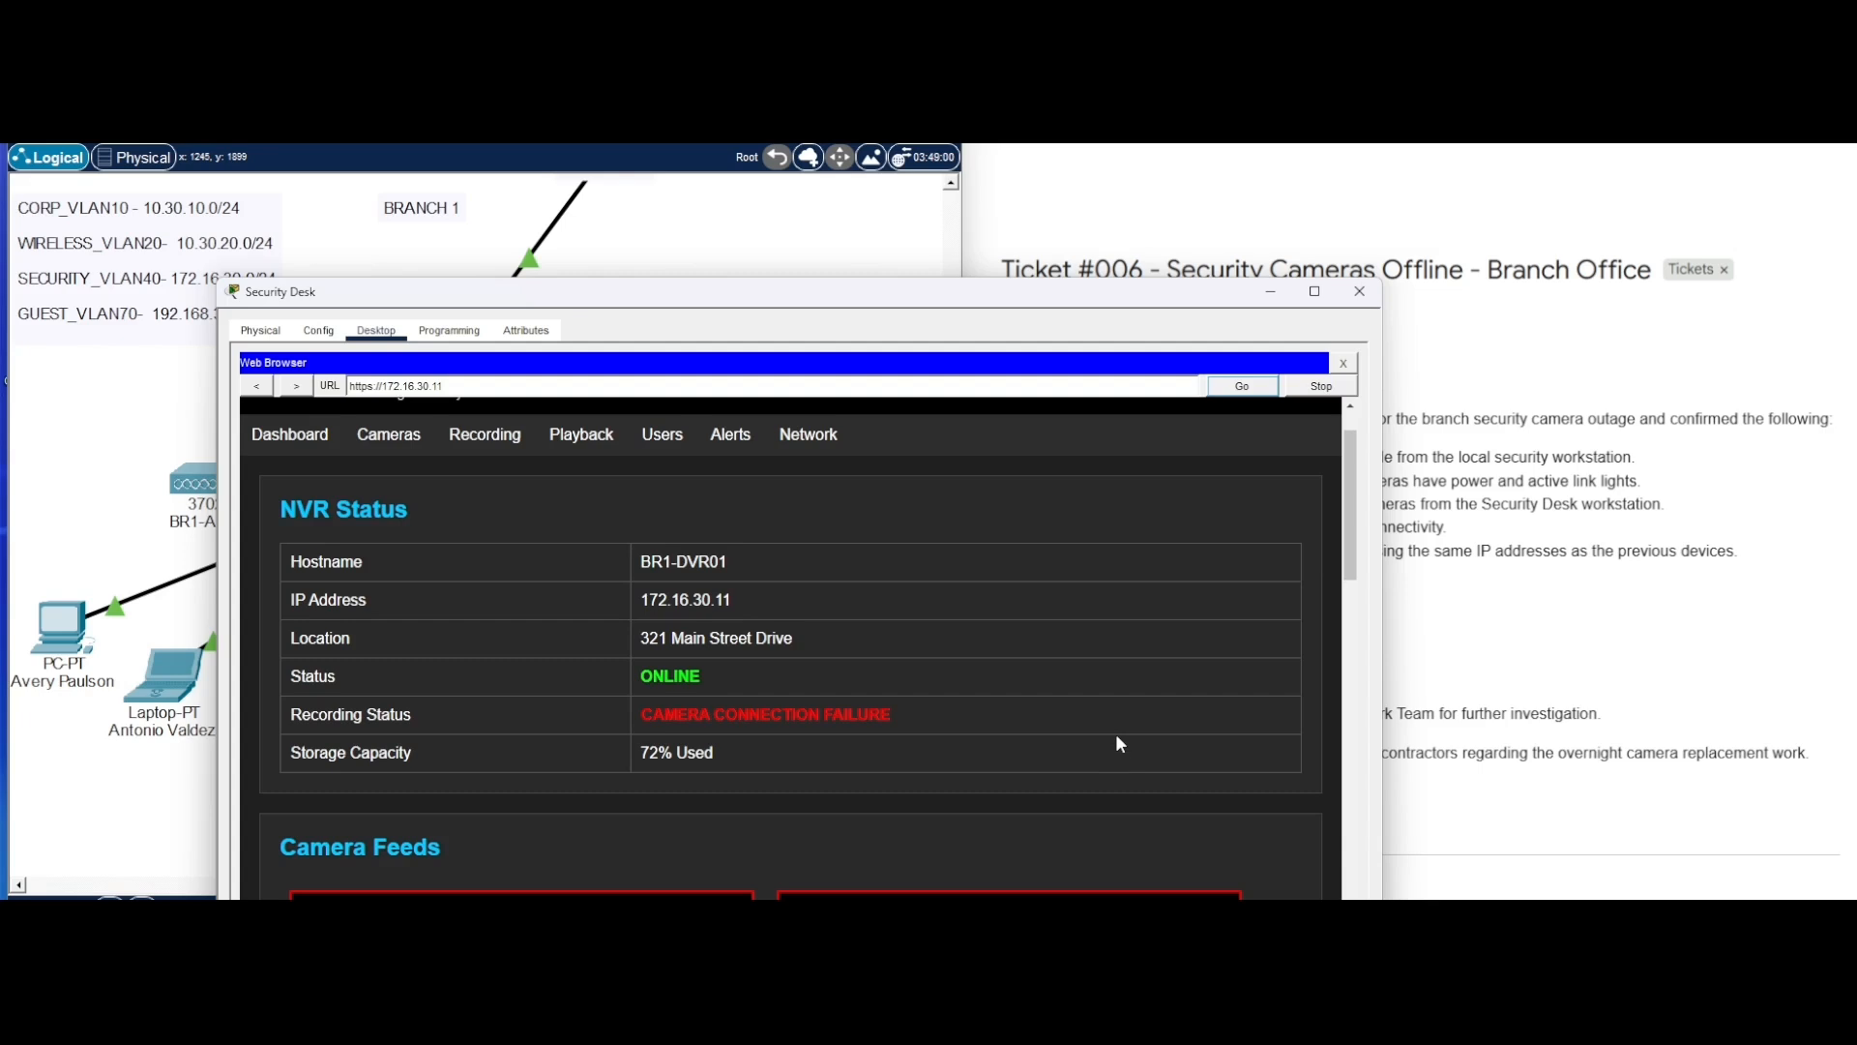
{"action": "scroll", "coordinate": [1120, 743], "scroll_direction": "down", "scroll_amount": 2}
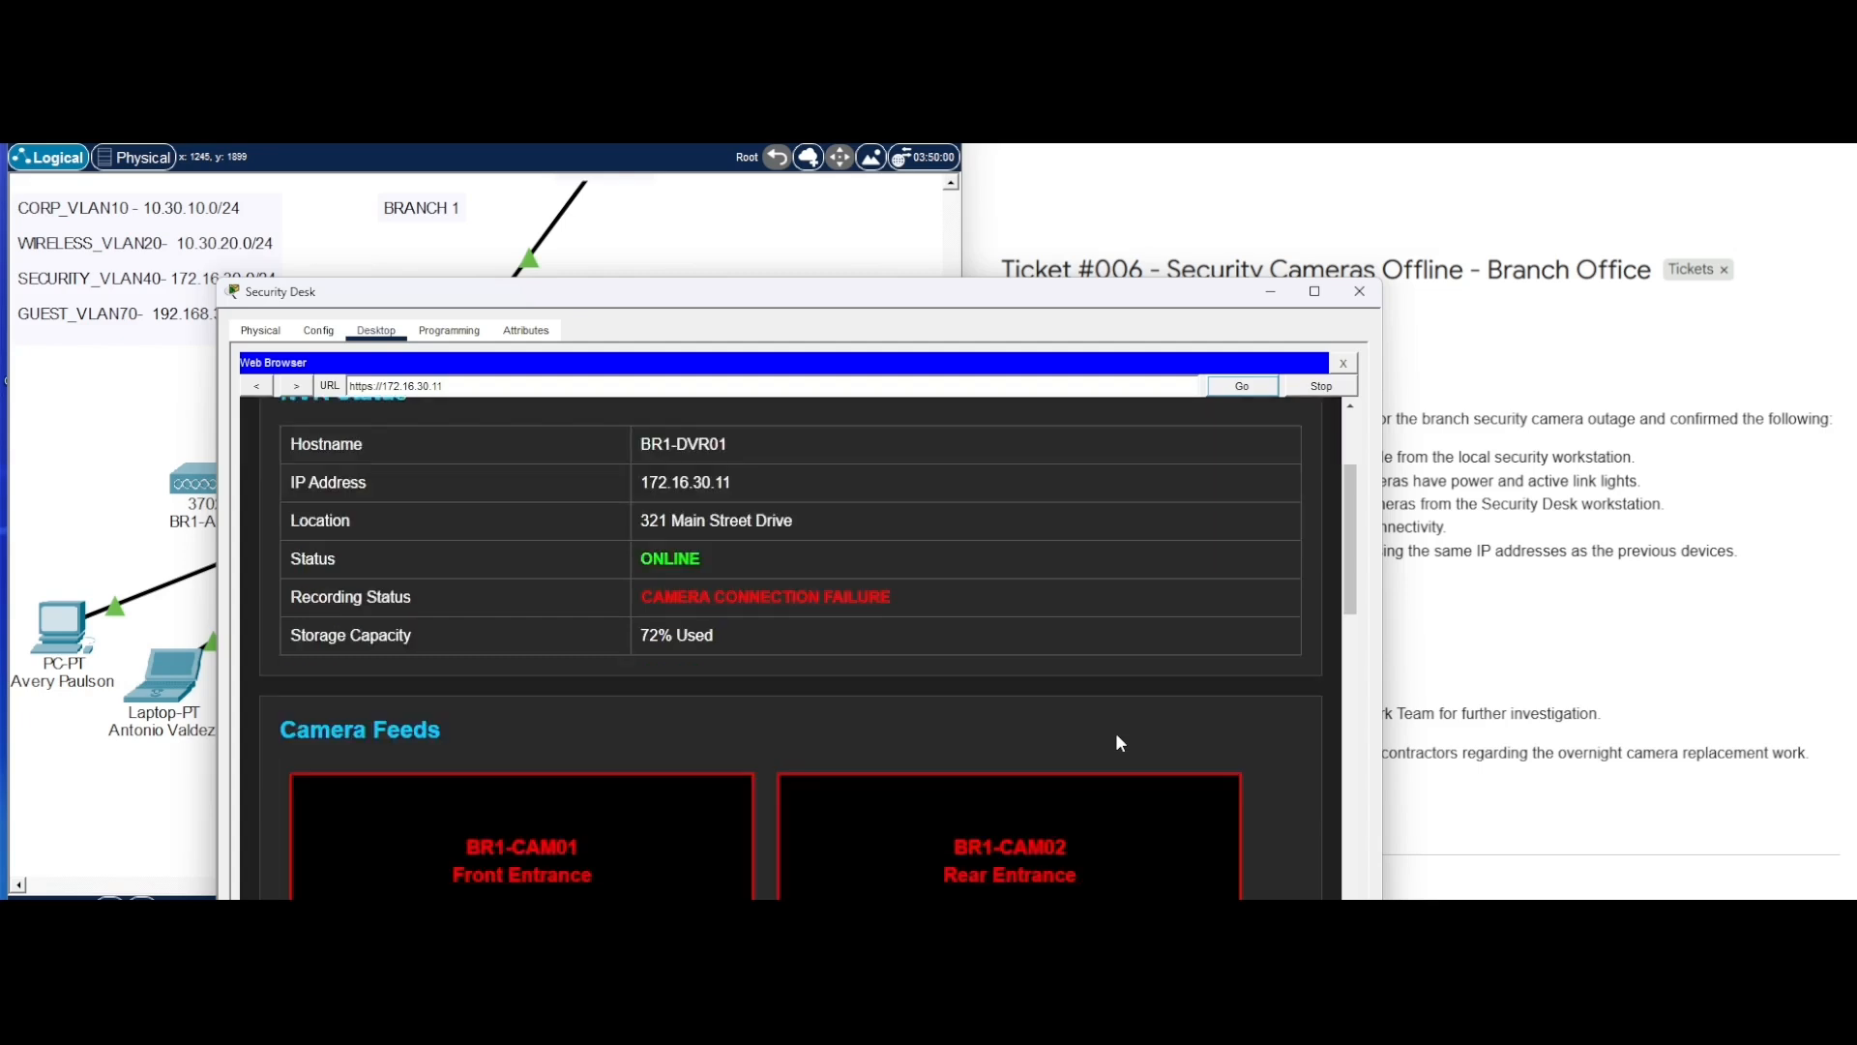
{"action": "scroll", "coordinate": [1119, 743], "scroll_direction": "down", "scroll_amount": 2}
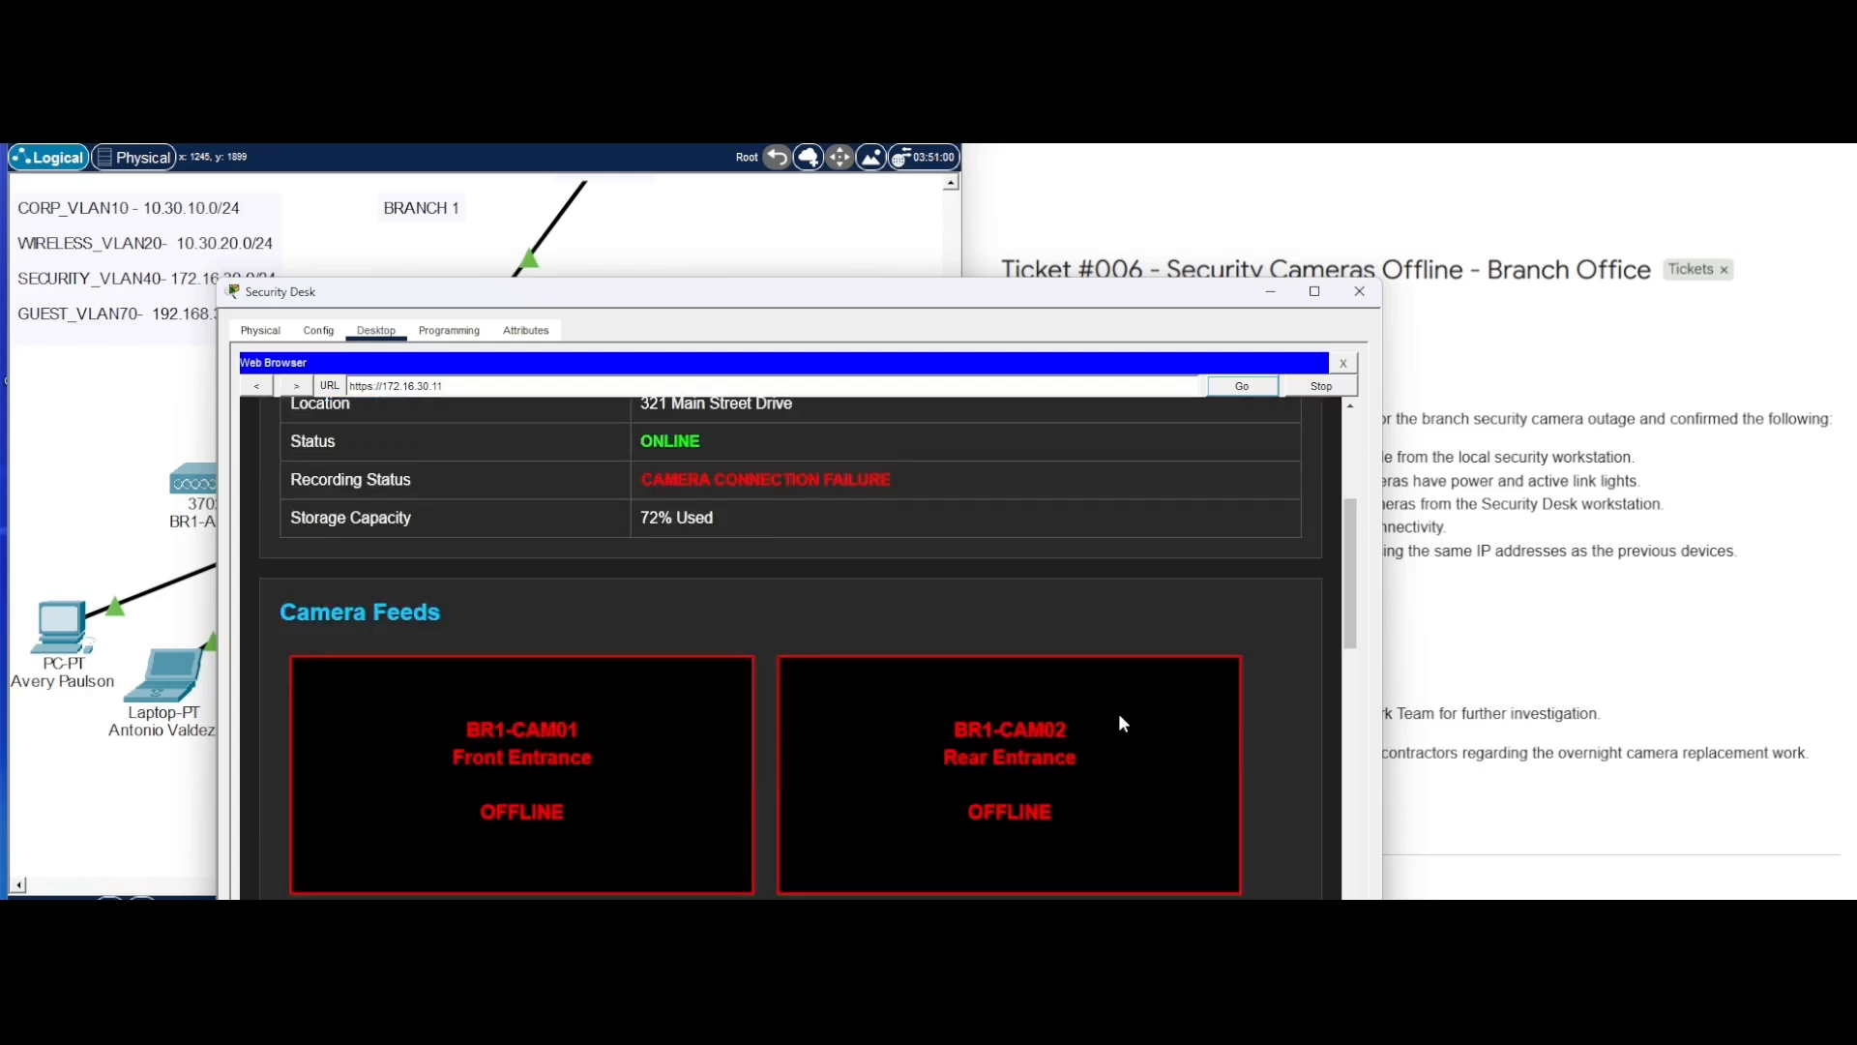
{"action": "scroll", "coordinate": [1126, 647], "scroll_direction": "down", "scroll_amount": 4}
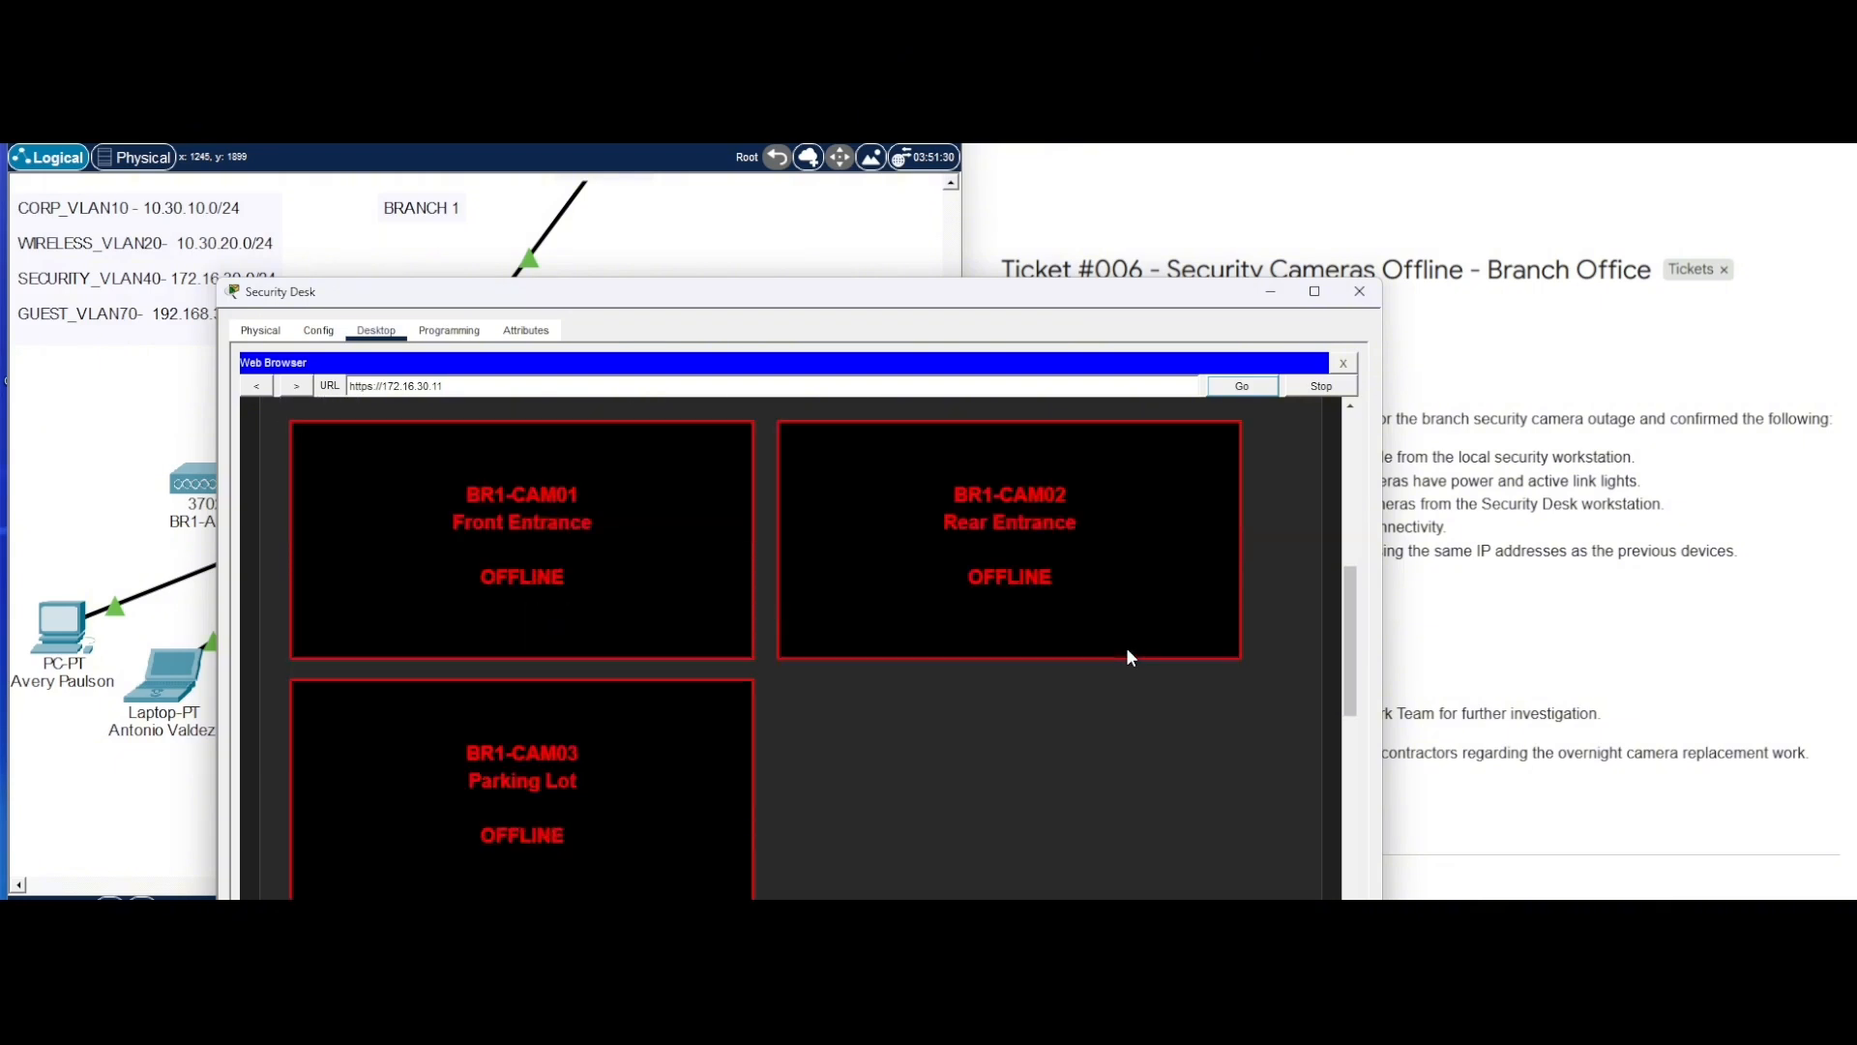
{"action": "scroll", "coordinate": [1130, 657], "scroll_direction": "down", "scroll_amount": 4}
{"action": "scroll", "coordinate": [1130, 657], "scroll_direction": "down", "scroll_amount": 4}
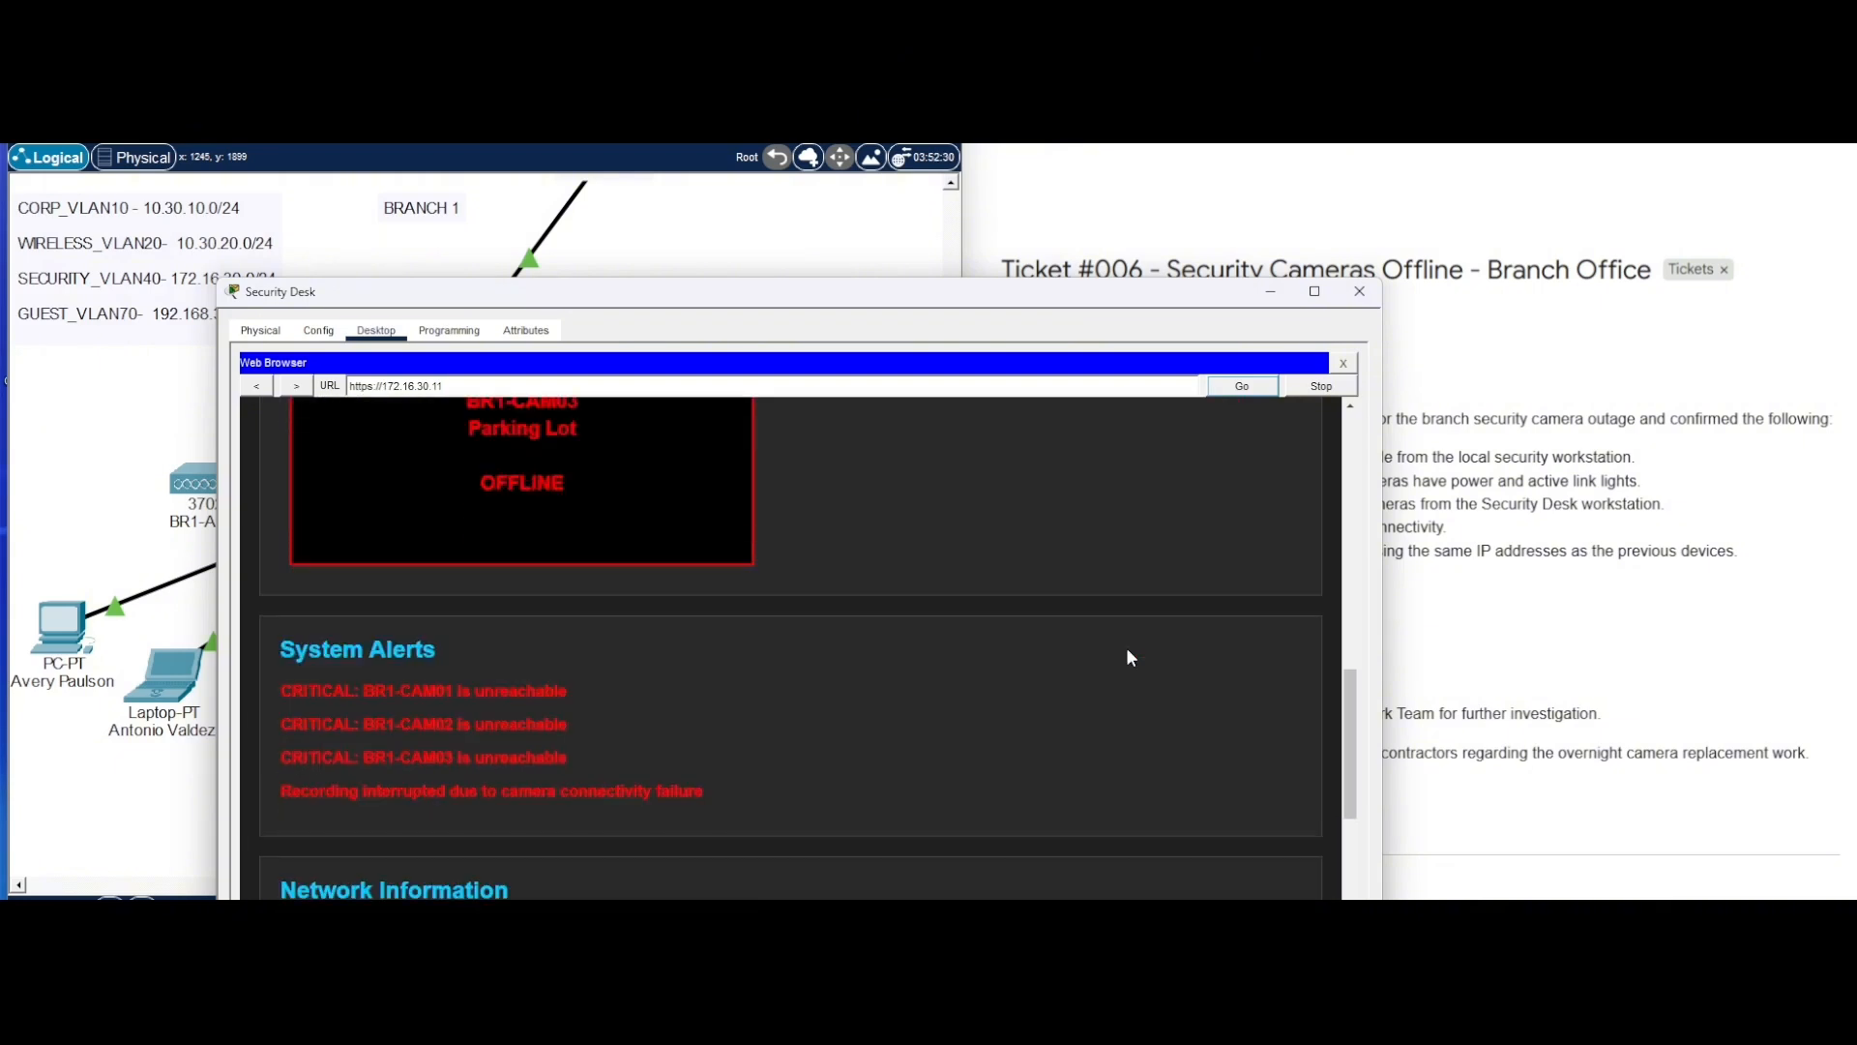
{"action": "scroll", "coordinate": [1130, 657], "scroll_direction": "down", "scroll_amount": 3}
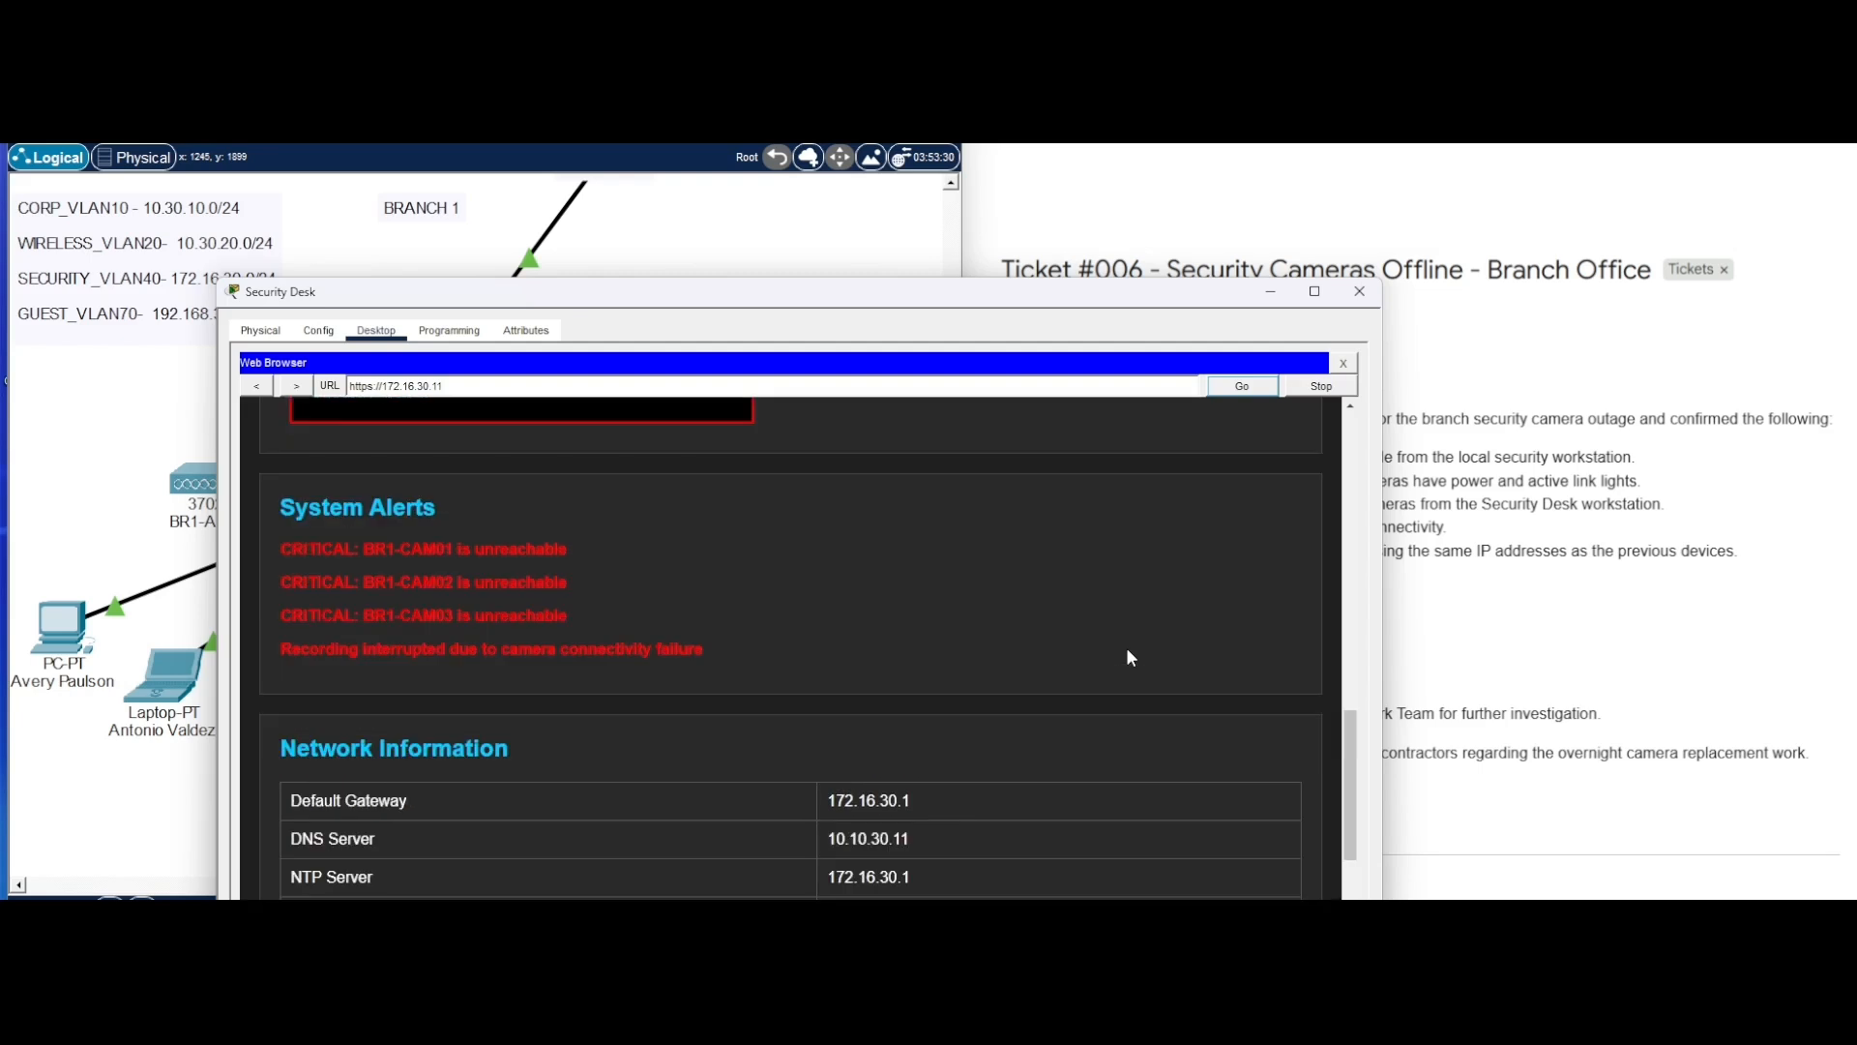
{"action": "scroll", "coordinate": [1130, 657], "scroll_direction": "up", "scroll_amount": 10}
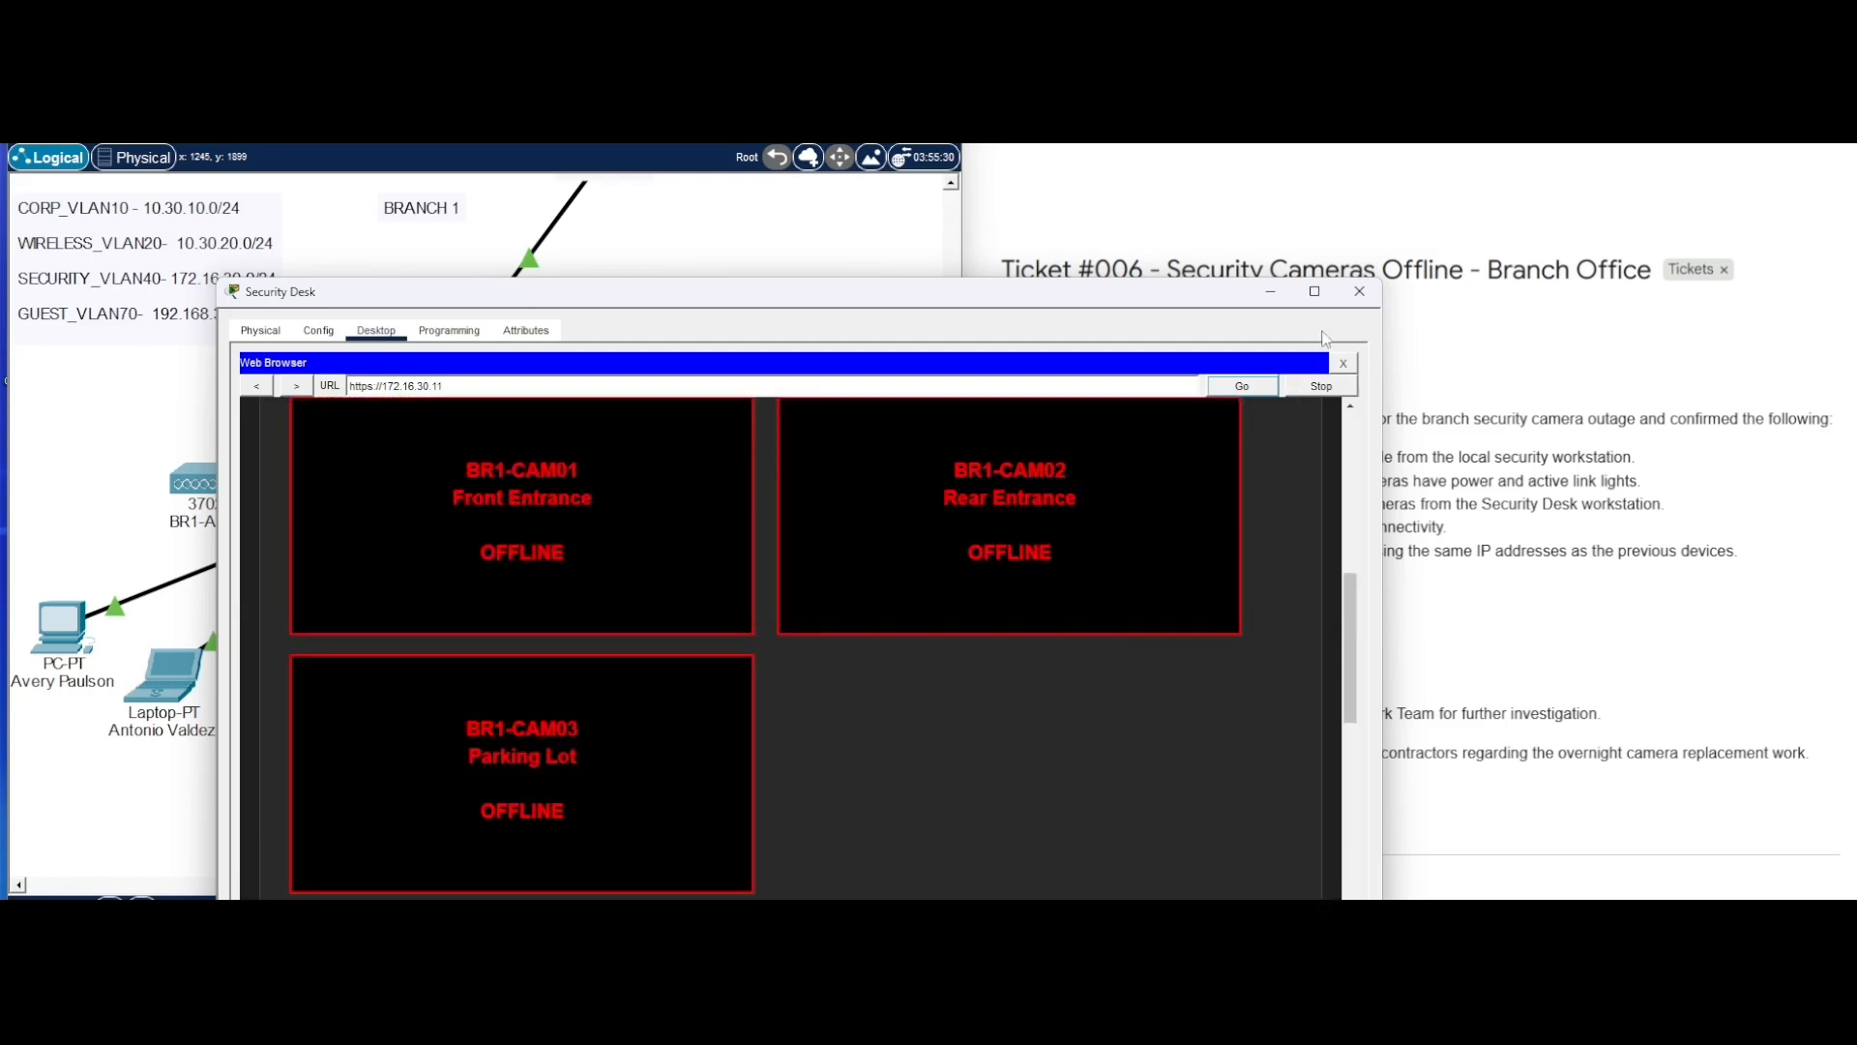
{"action": "left_click", "coordinate": [1283, 288]}
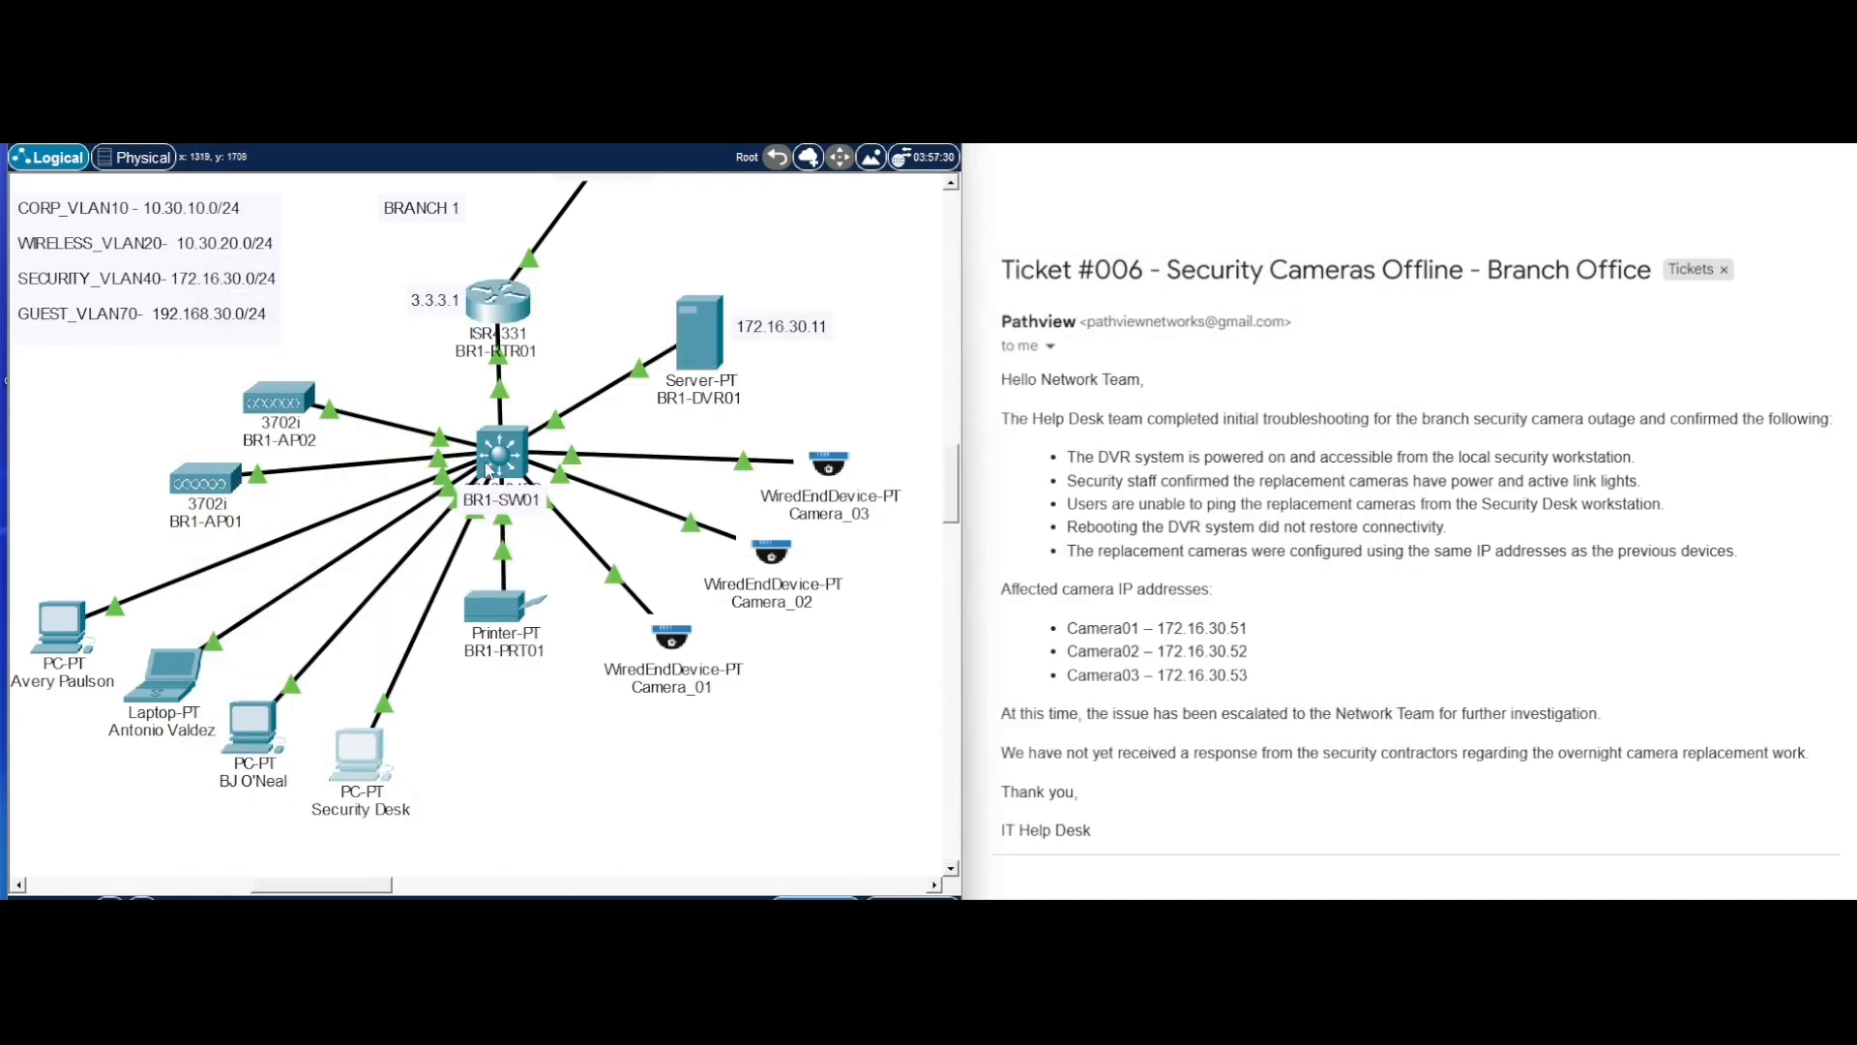
- Enter privileged mode on switch BR1-SW01 and check its port status with "show int status"
{"action": "left_click", "coordinate": [503, 462]}
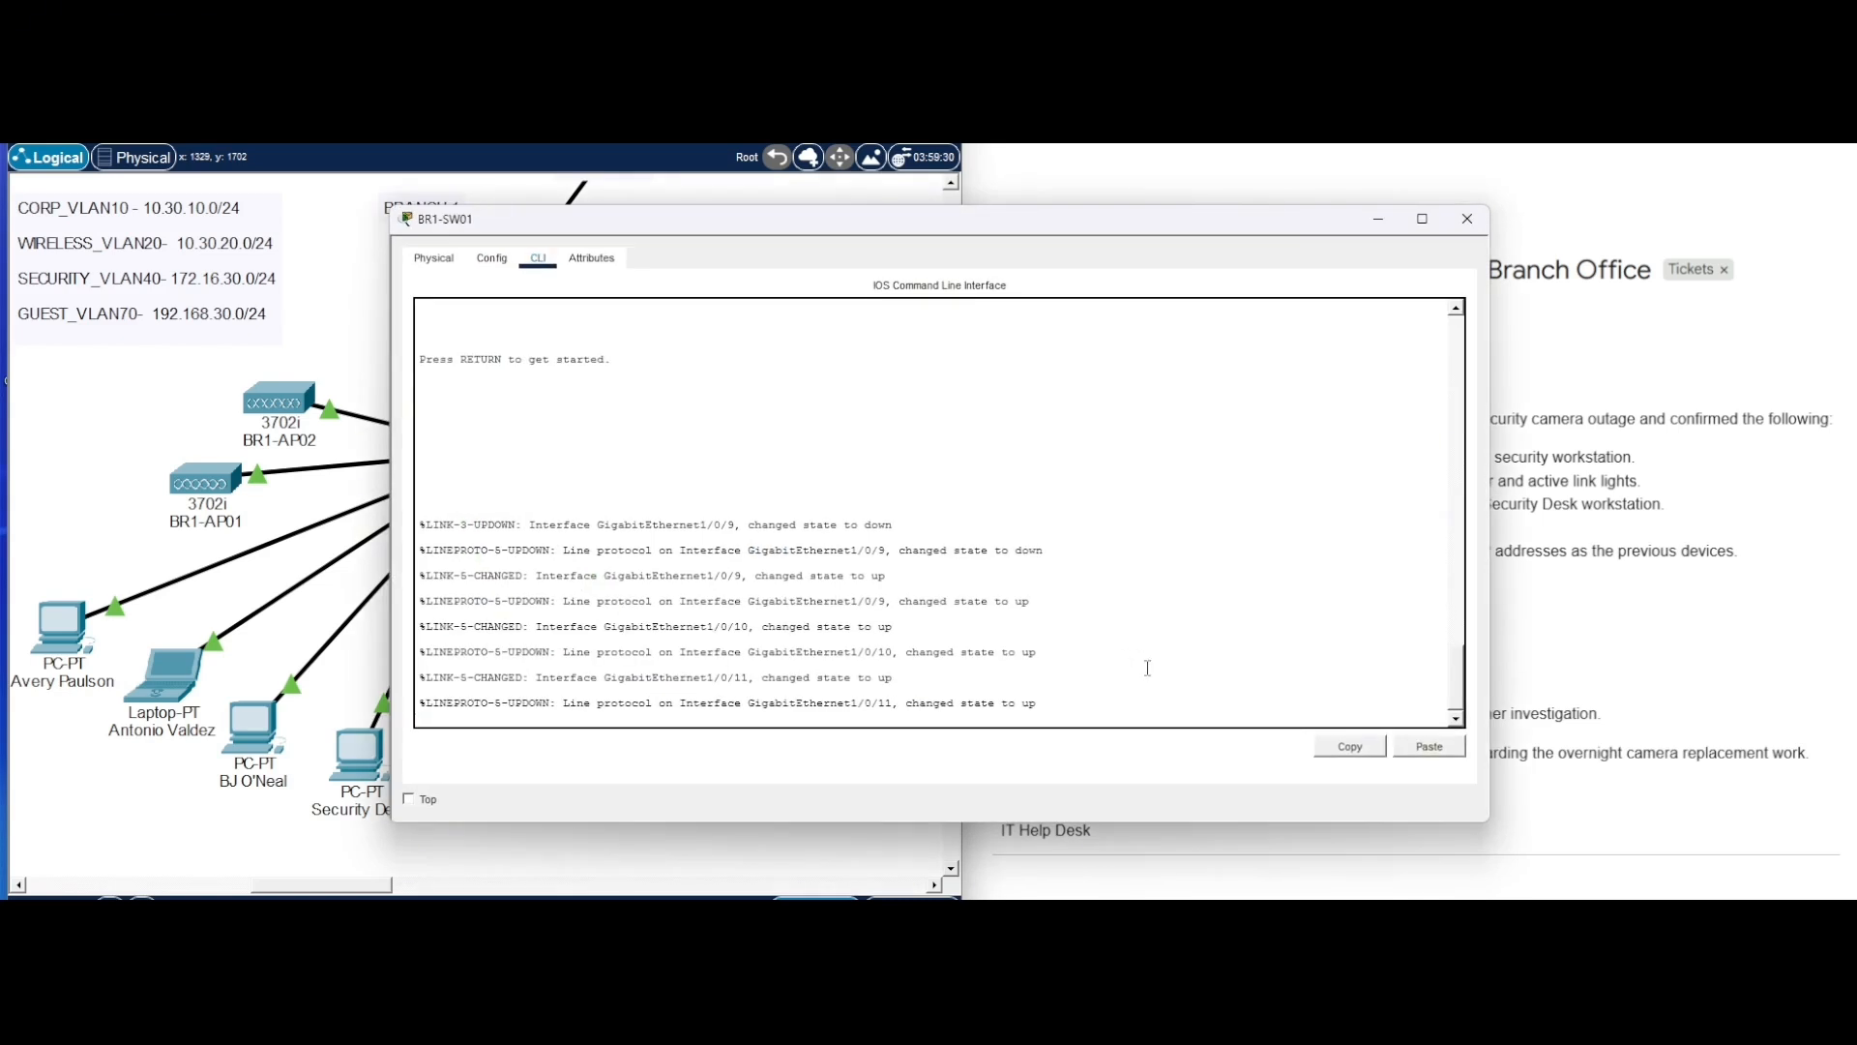
{"action": "key", "text": "Return"}
{"action": "key", "text": "Return"}
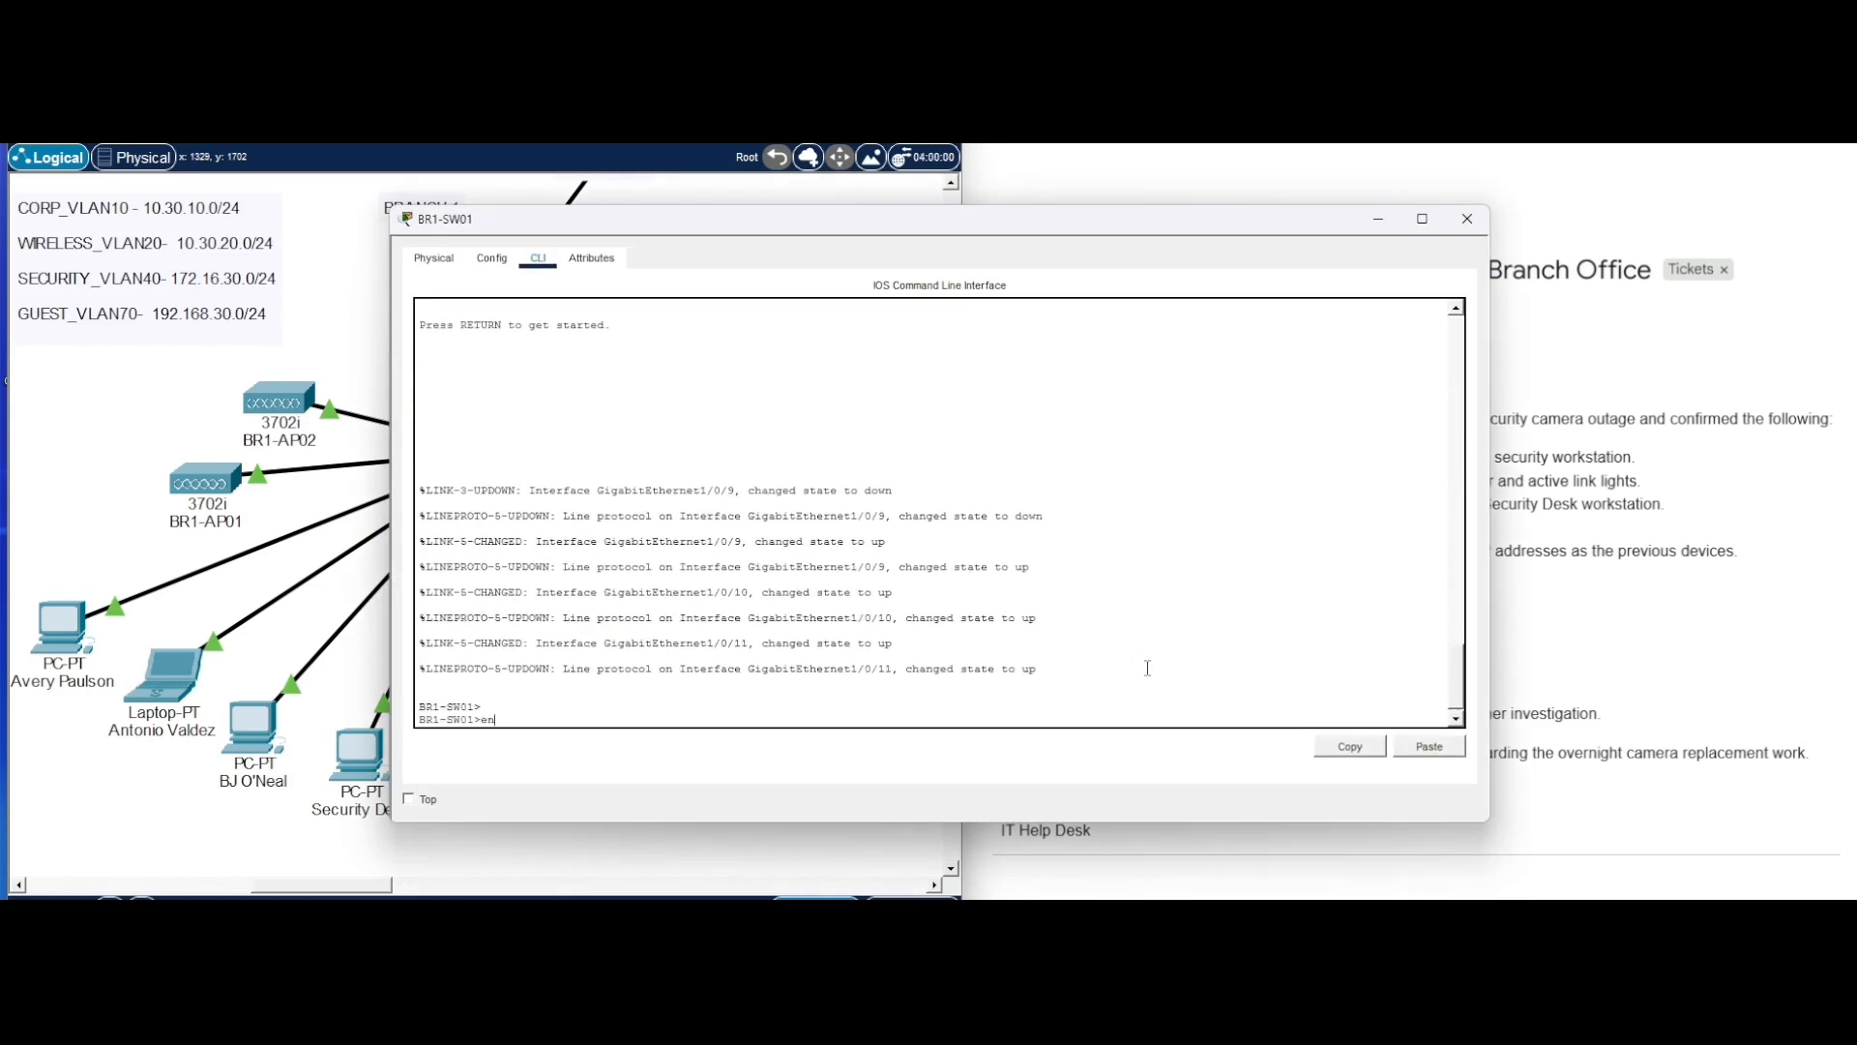
{"action": "type", "text": "en"}
{"action": "key", "text": "Return"}
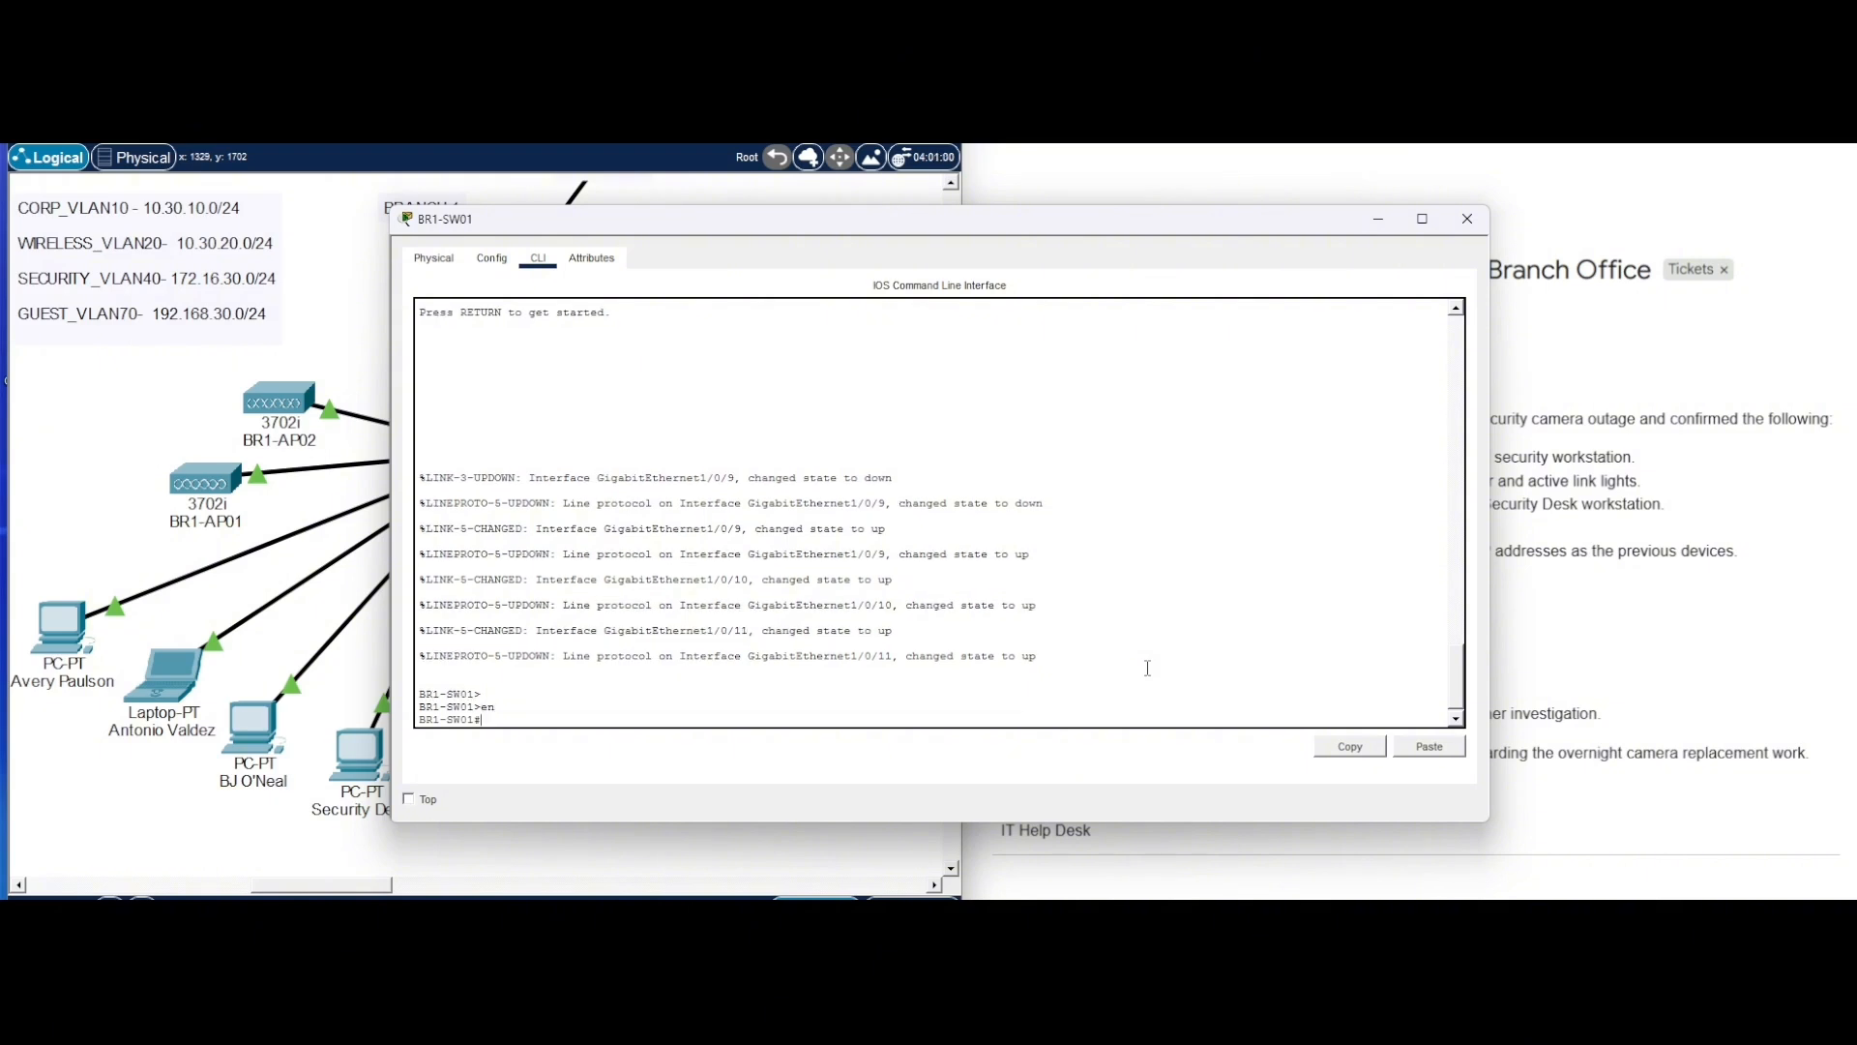
{"action": "type", "text": "show int status"}
{"action": "key", "text": "Return"}
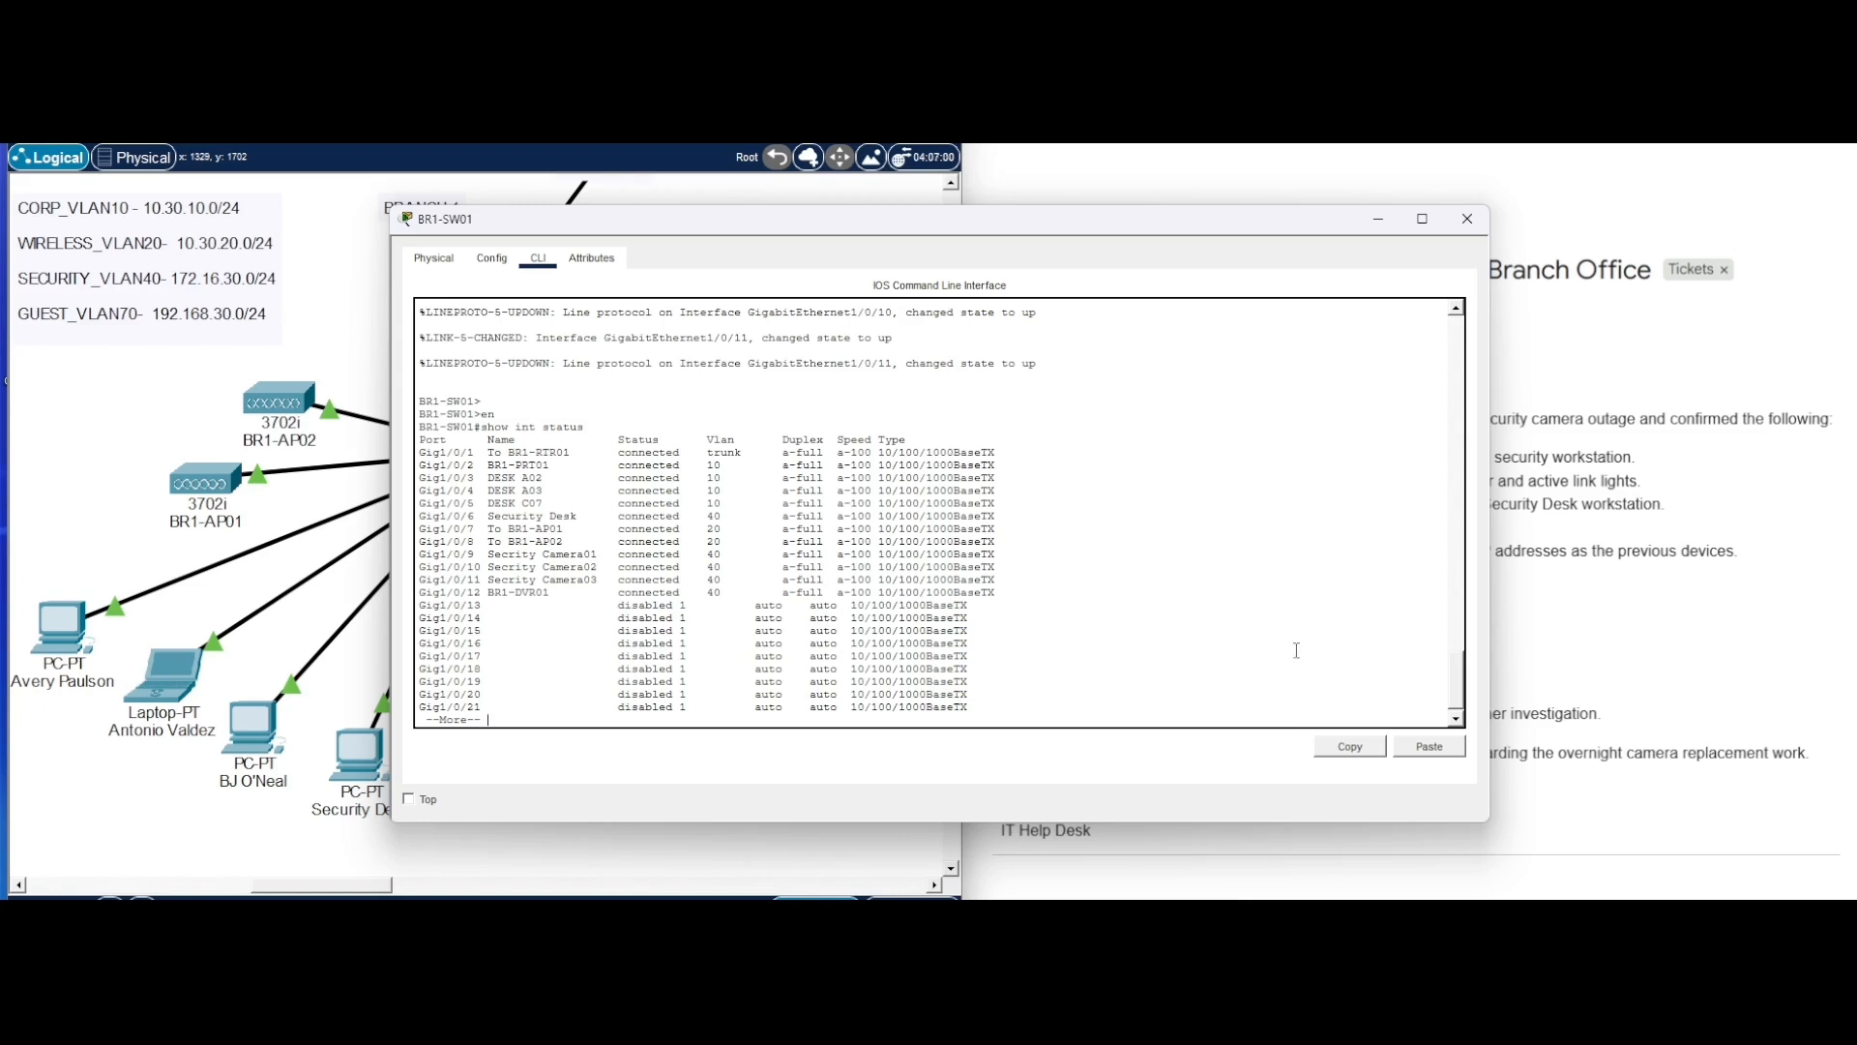
{"action": "left_click_drag", "start_coordinate": [1449, 675], "coordinate": [1448, 733]}
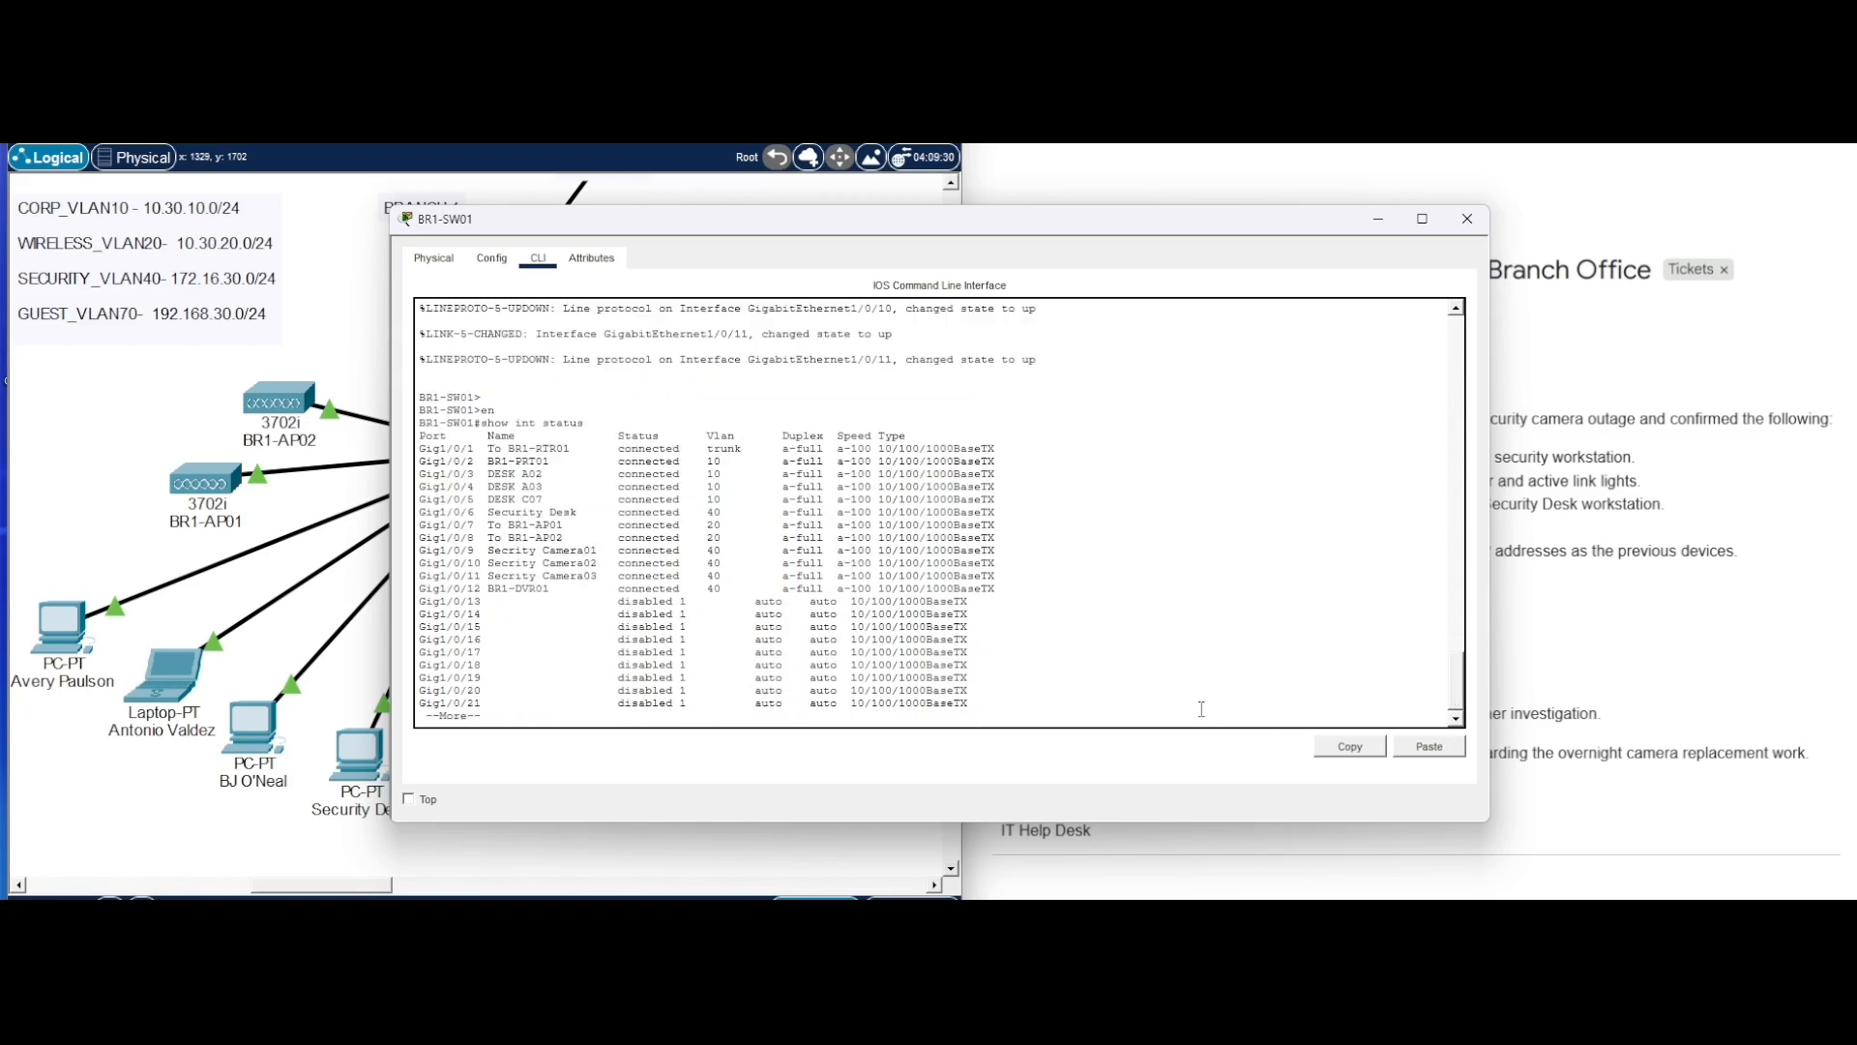
{"action": "key", "text": "q"}
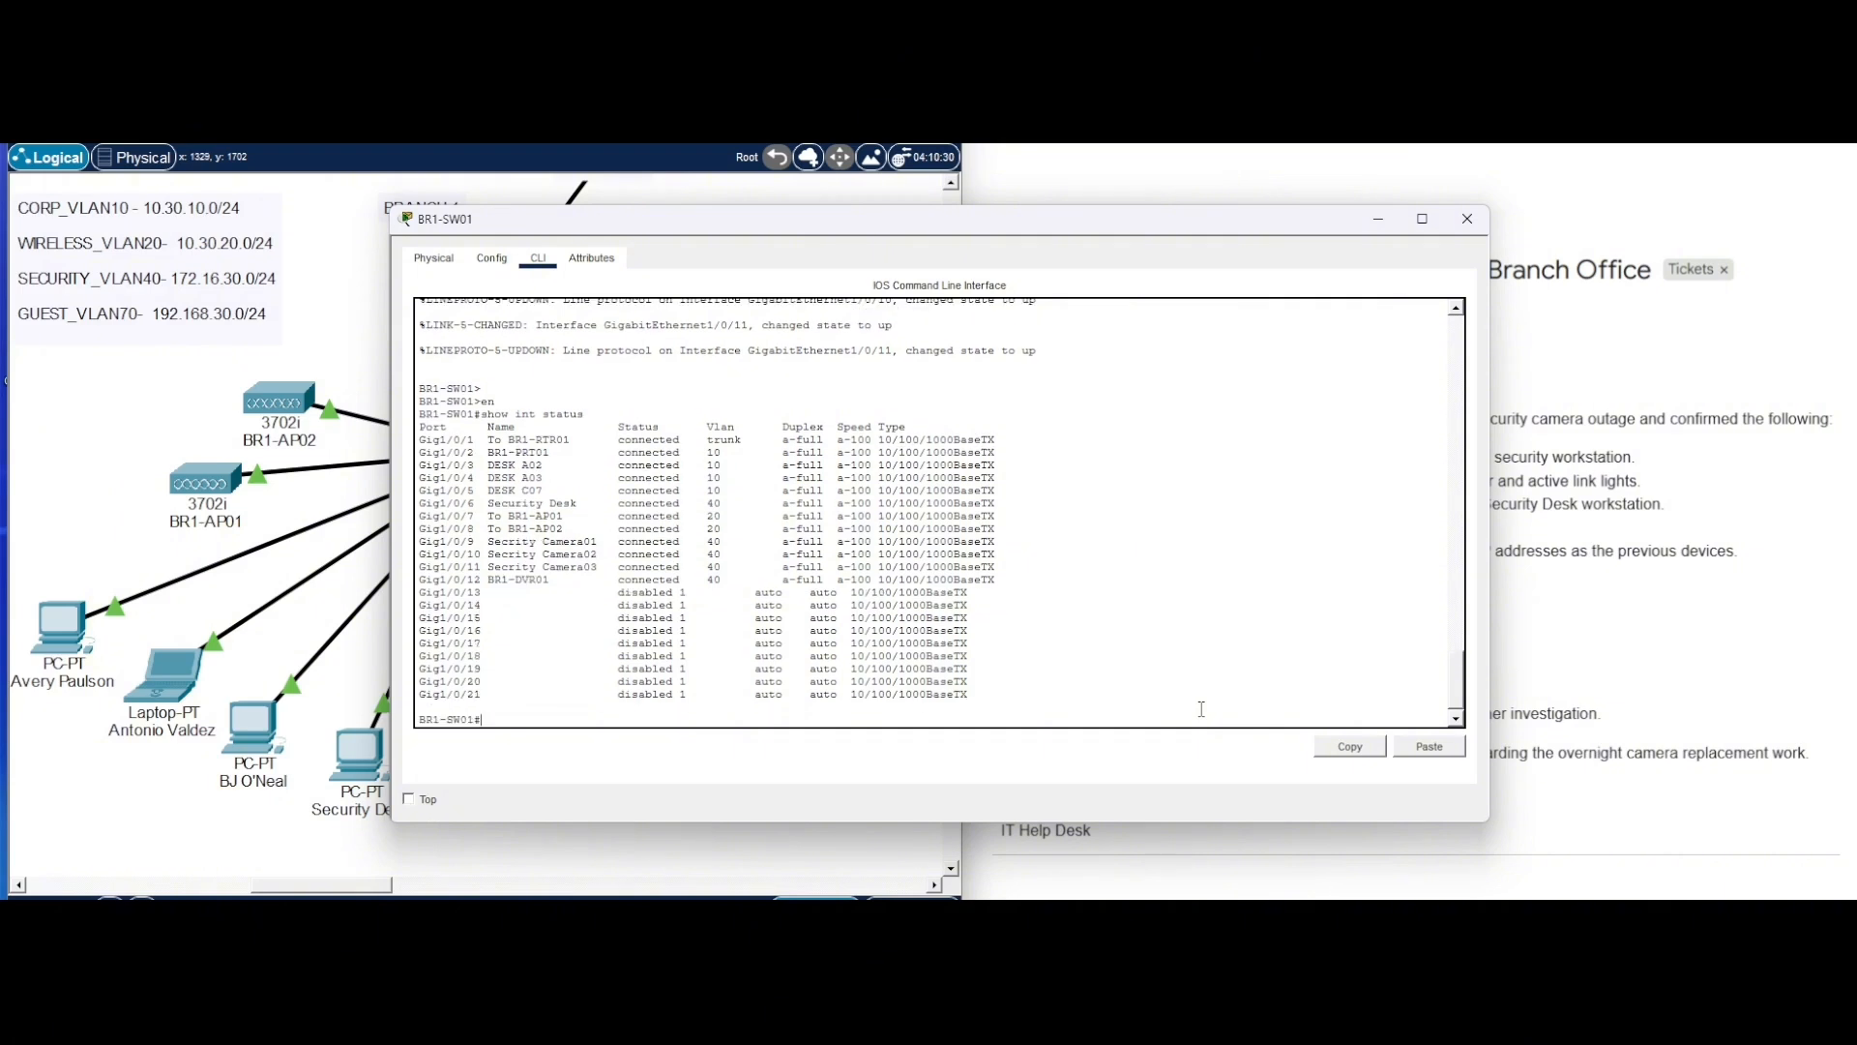
- Run "show vlan" on BR1-SW01 and check which ports are assigned to the SECURITY VLAN 40
{"action": "type", "text": "show vlan"}
{"action": "key", "text": "Return"}
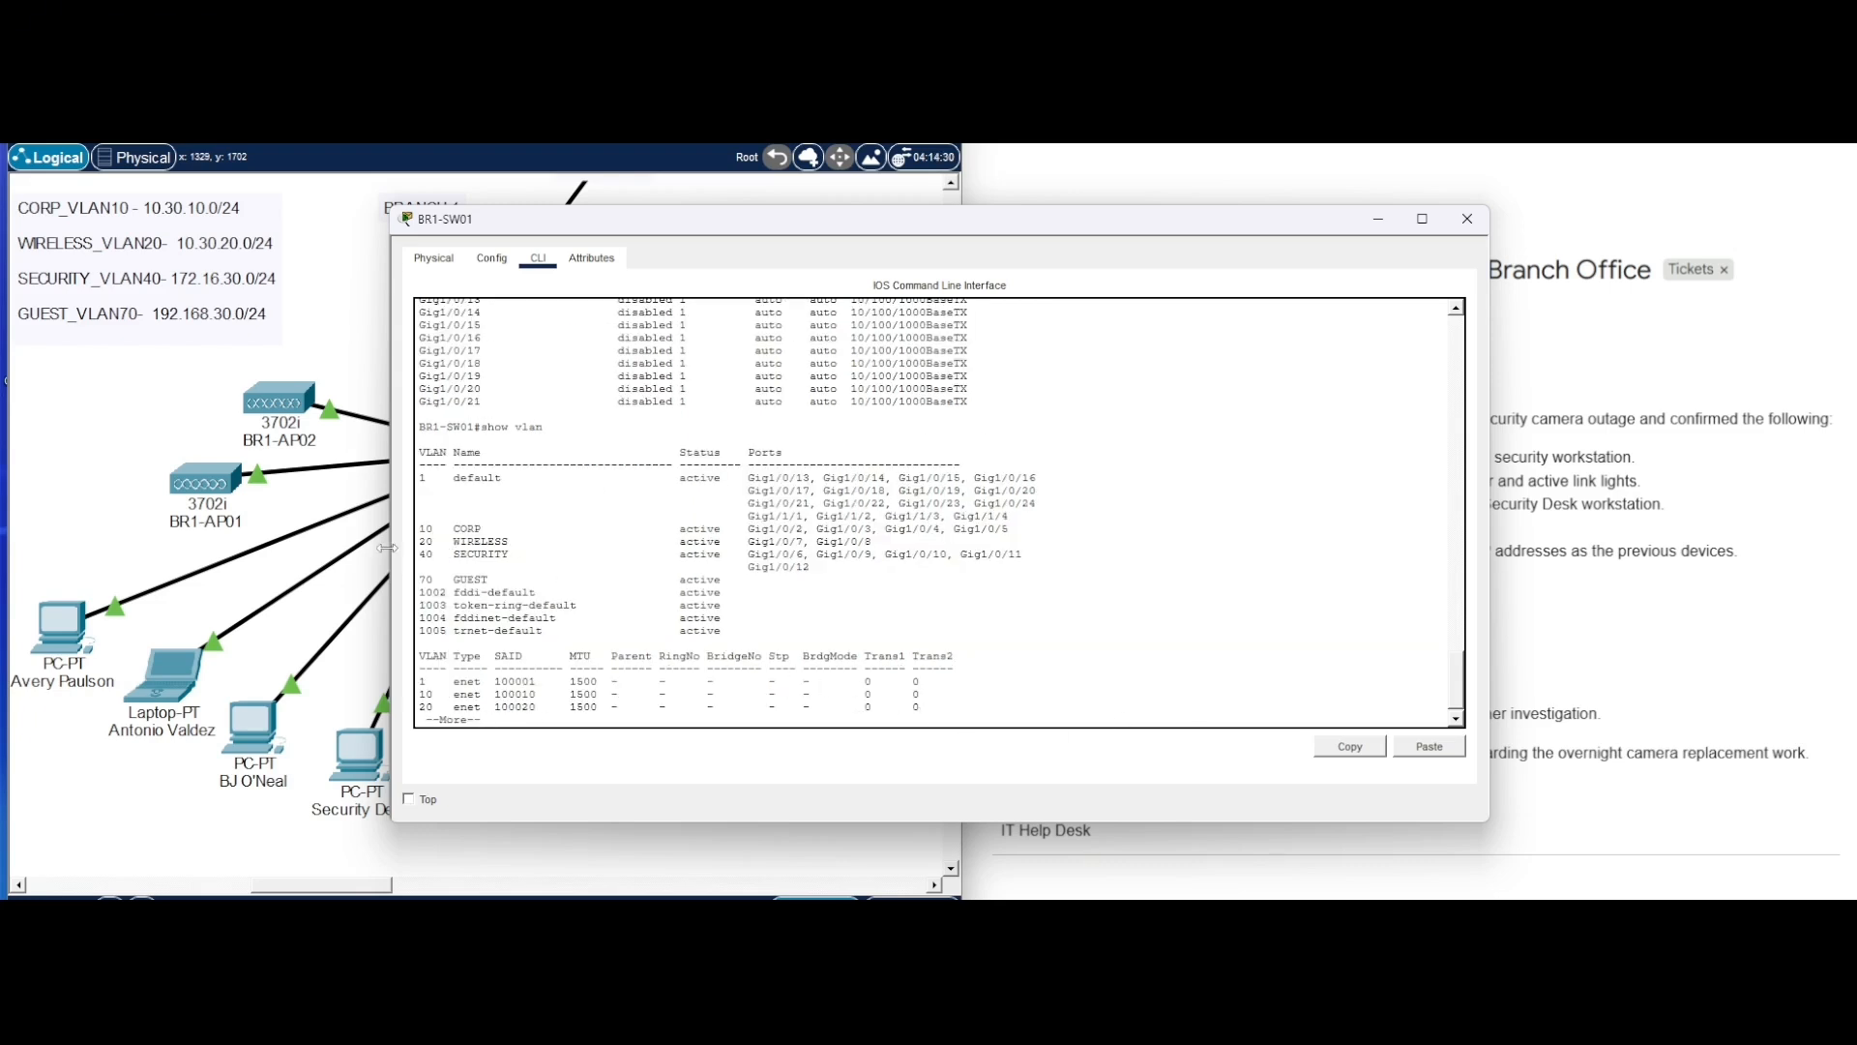
{"action": "left_click_drag", "start_coordinate": [417, 559], "coordinate": [811, 571]}
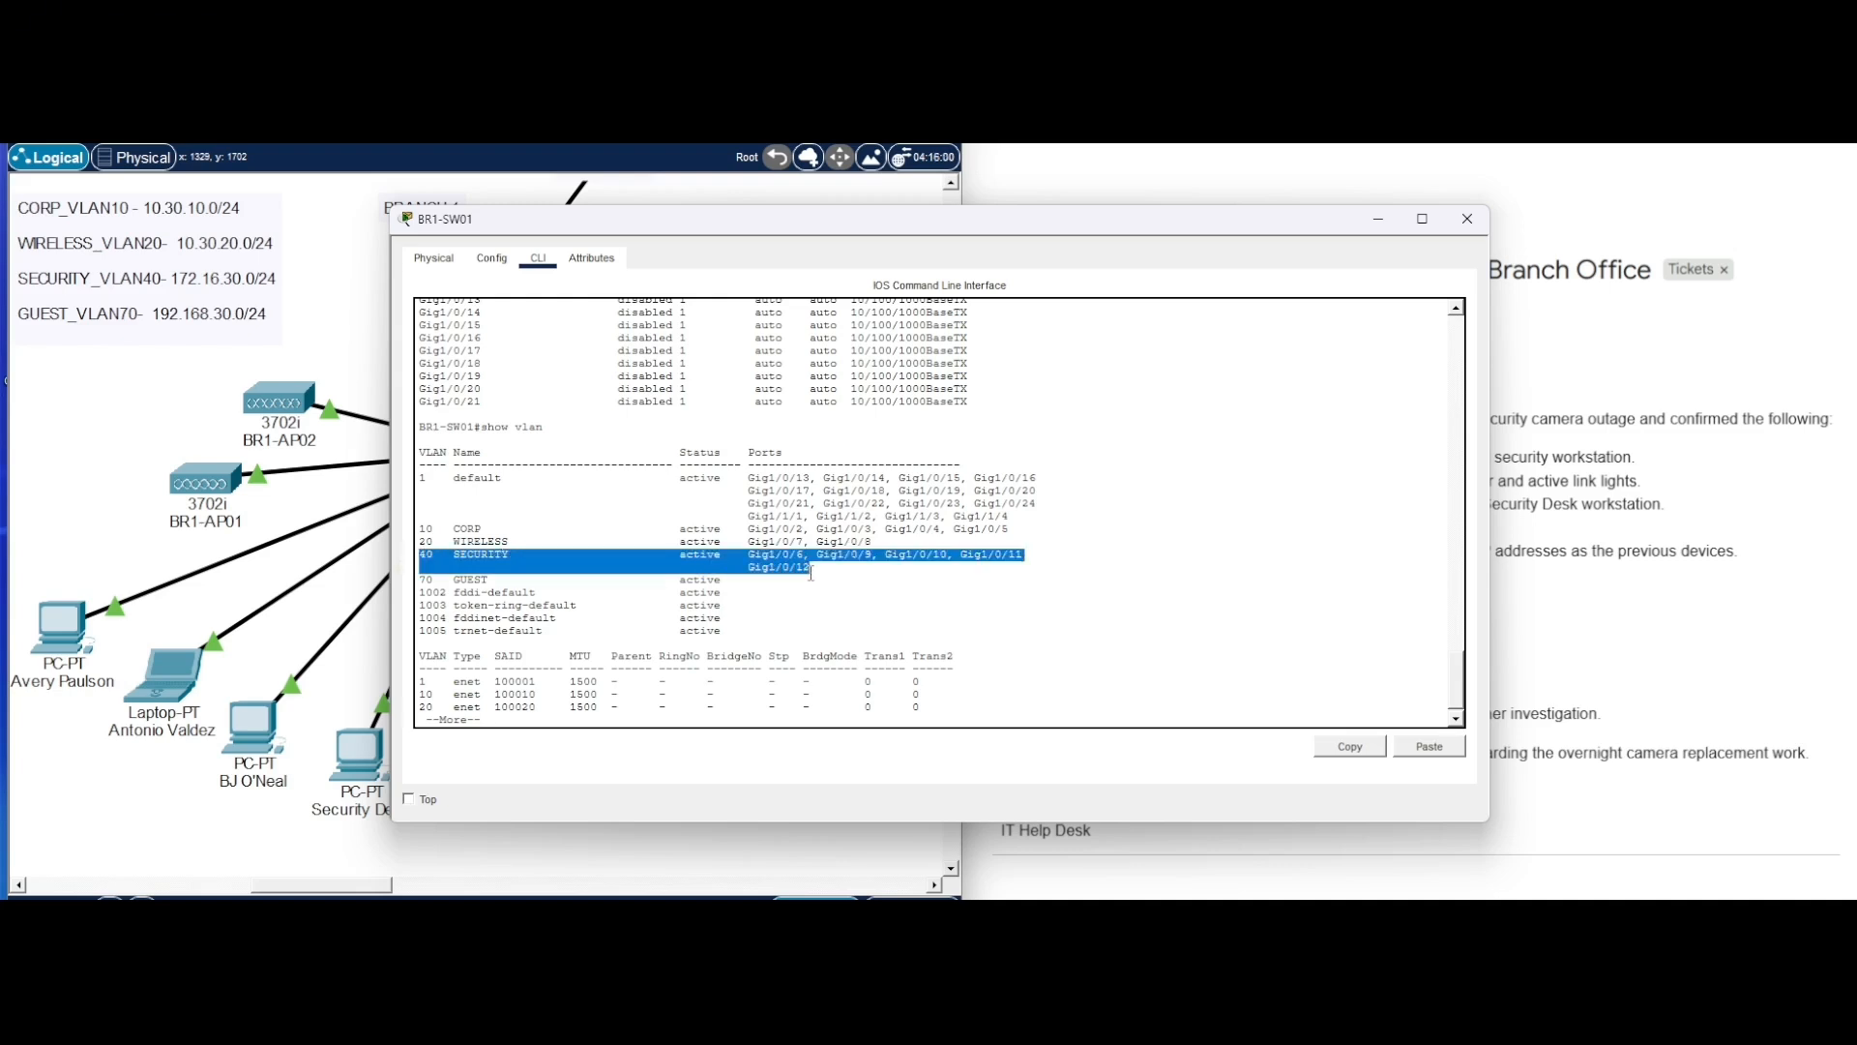
{"action": "left_click", "coordinate": [860, 705]}
{"action": "type", "text": "q"}
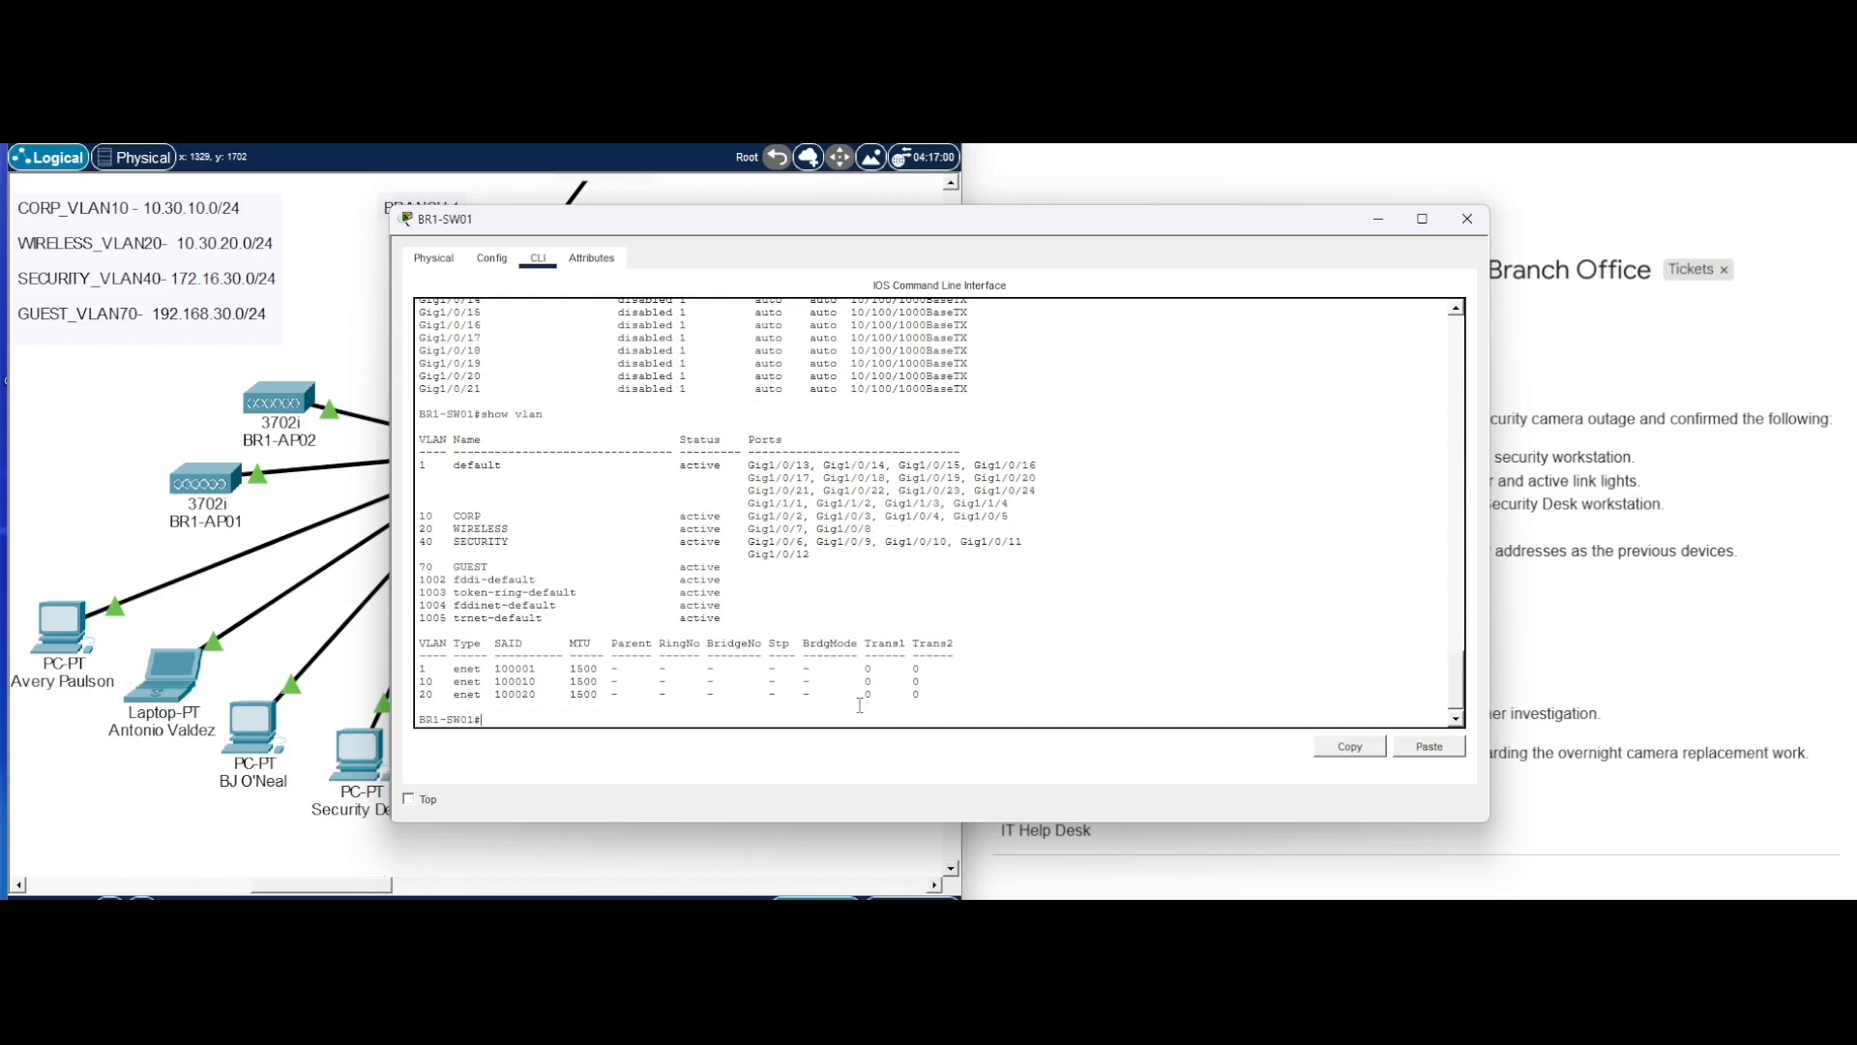
- Run "show run" on BR1-SW01 and examine the camera port configuration of GigabitEthernet1/0/9 through 1/0/11
{"action": "type", "text": "show run"}
{"action": "key", "text": "Return"}
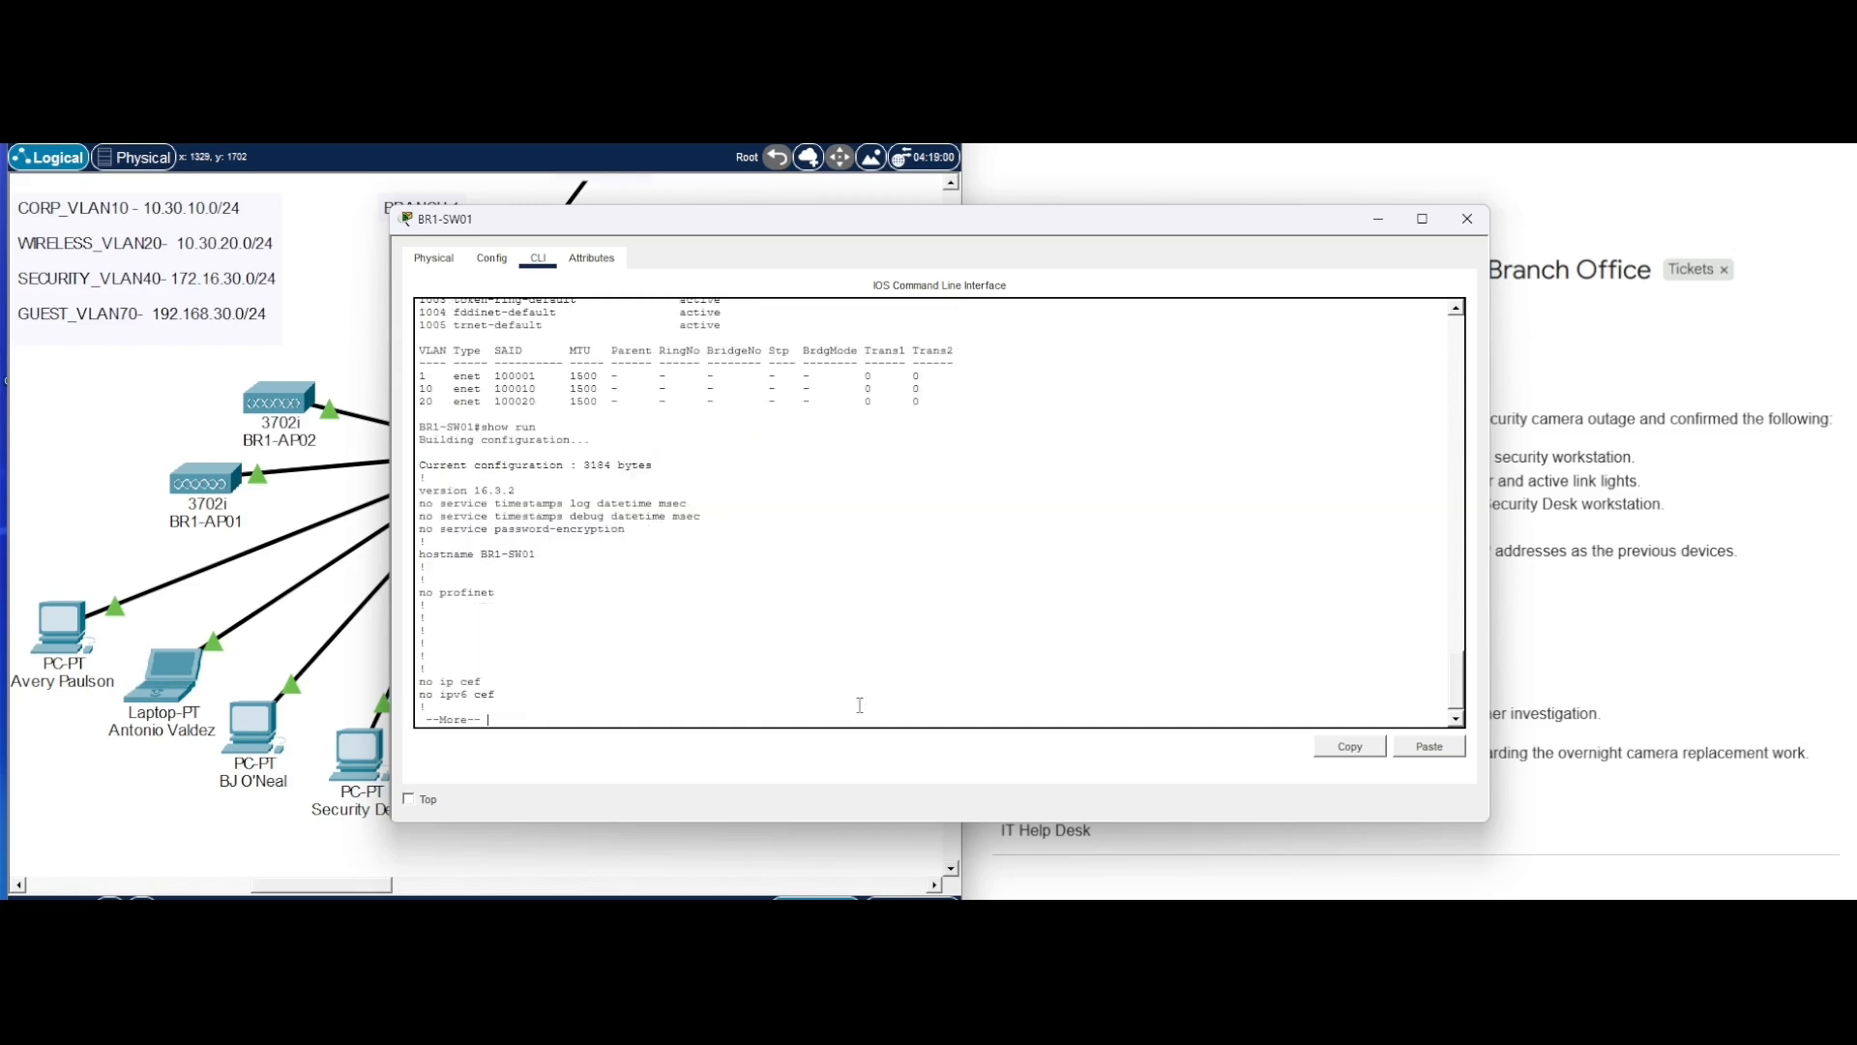
{"action": "key", "text": "space"}
{"action": "key", "text": "space"}
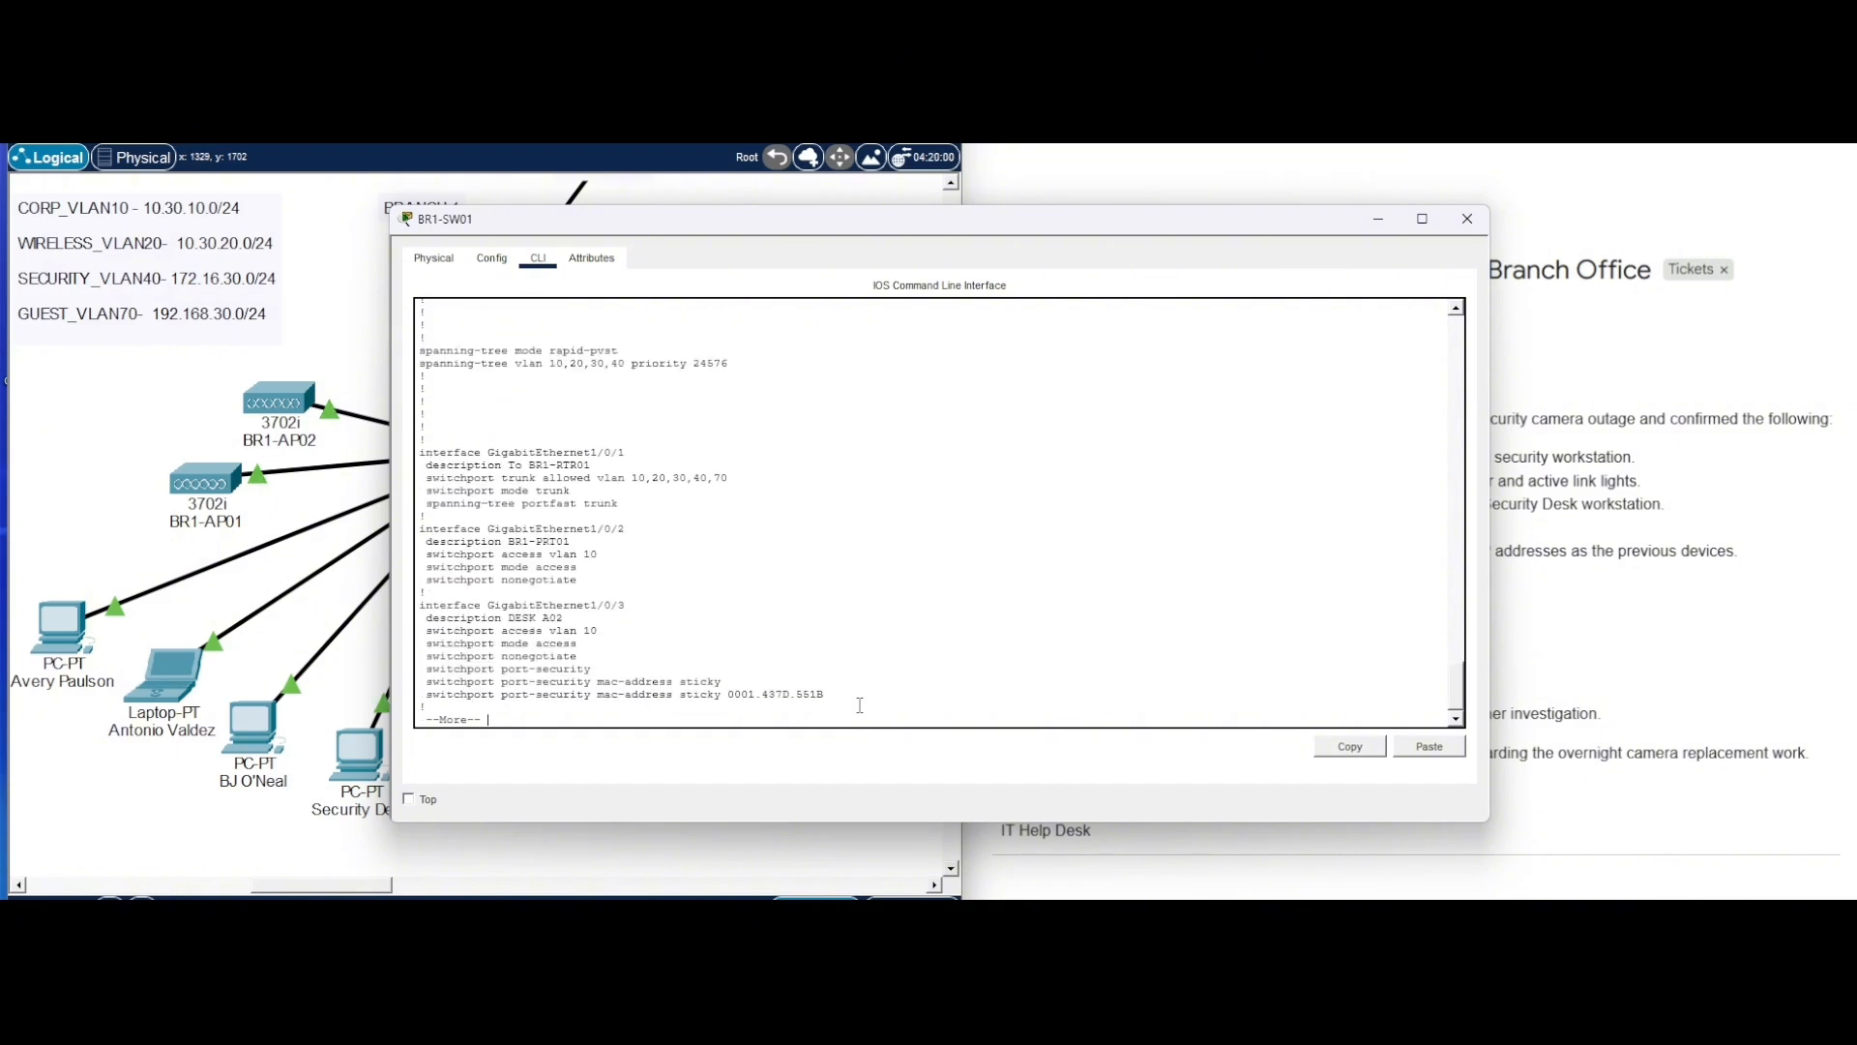
{"action": "key", "text": "space"}
{"action": "key", "text": "space"}
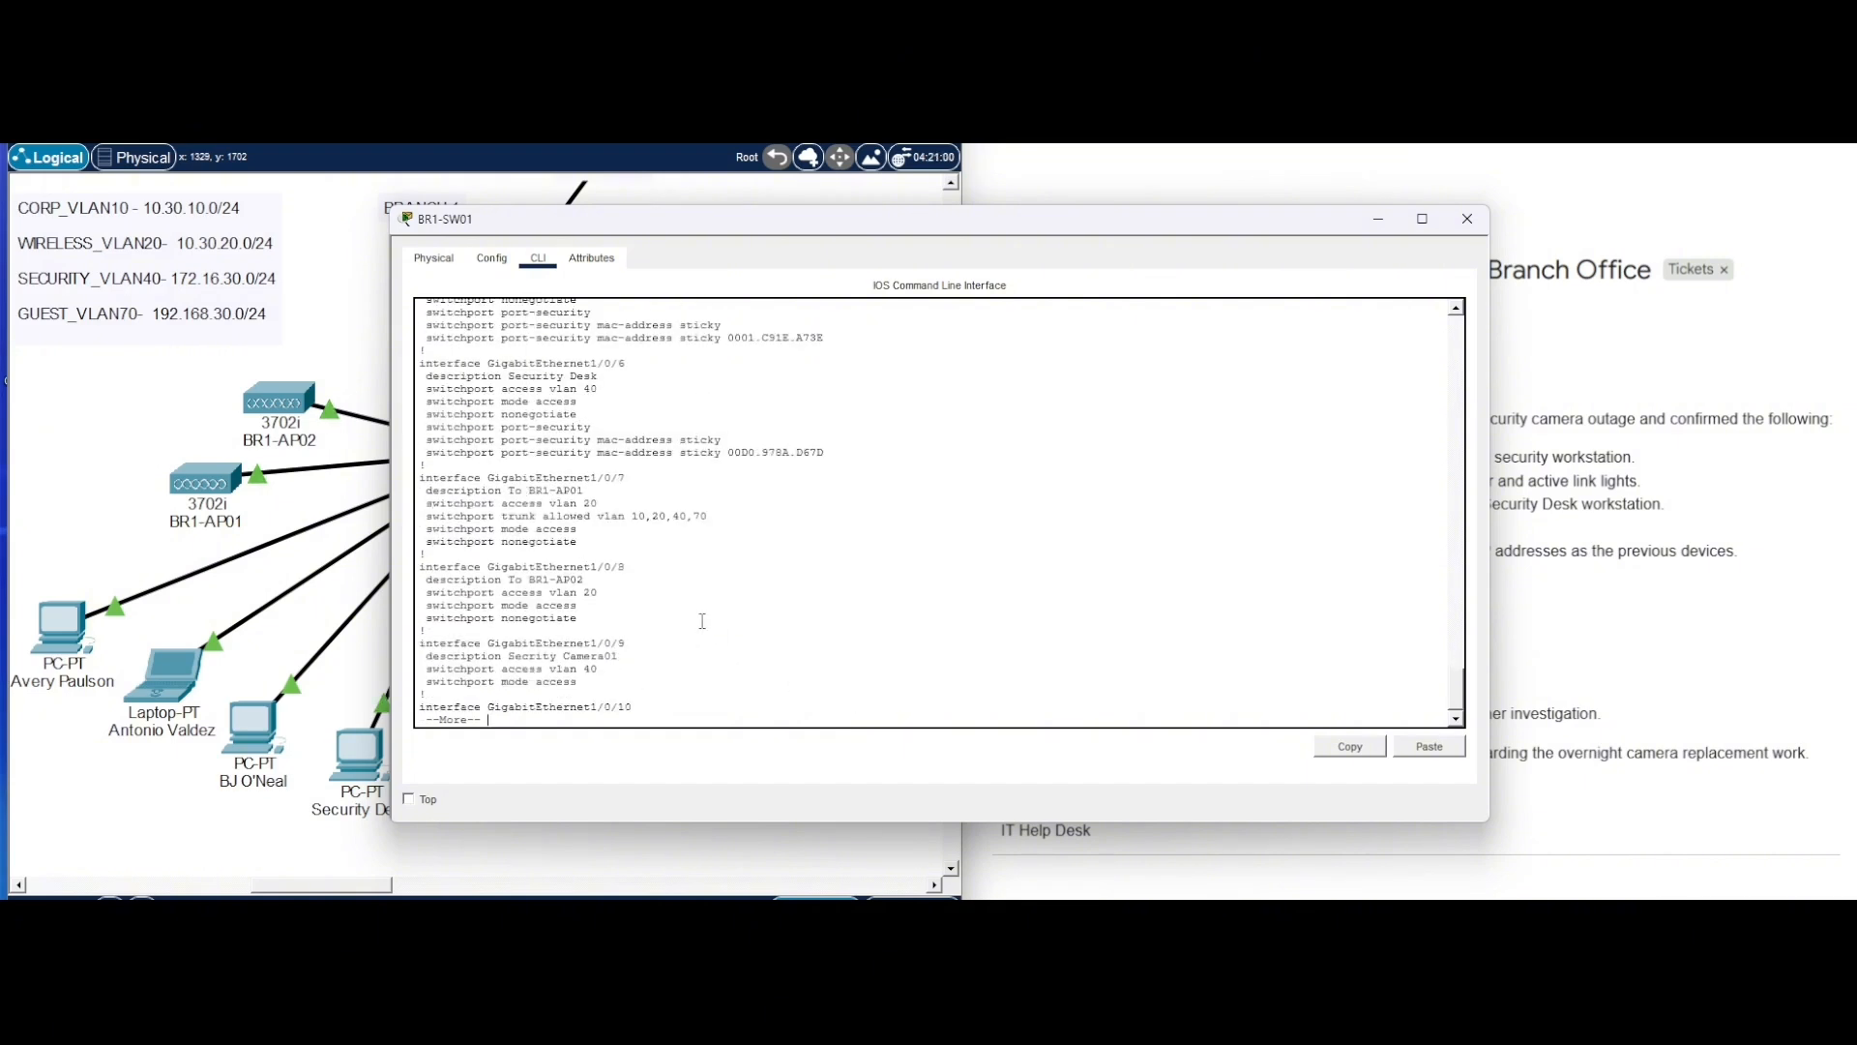
{"action": "key", "text": "space"}
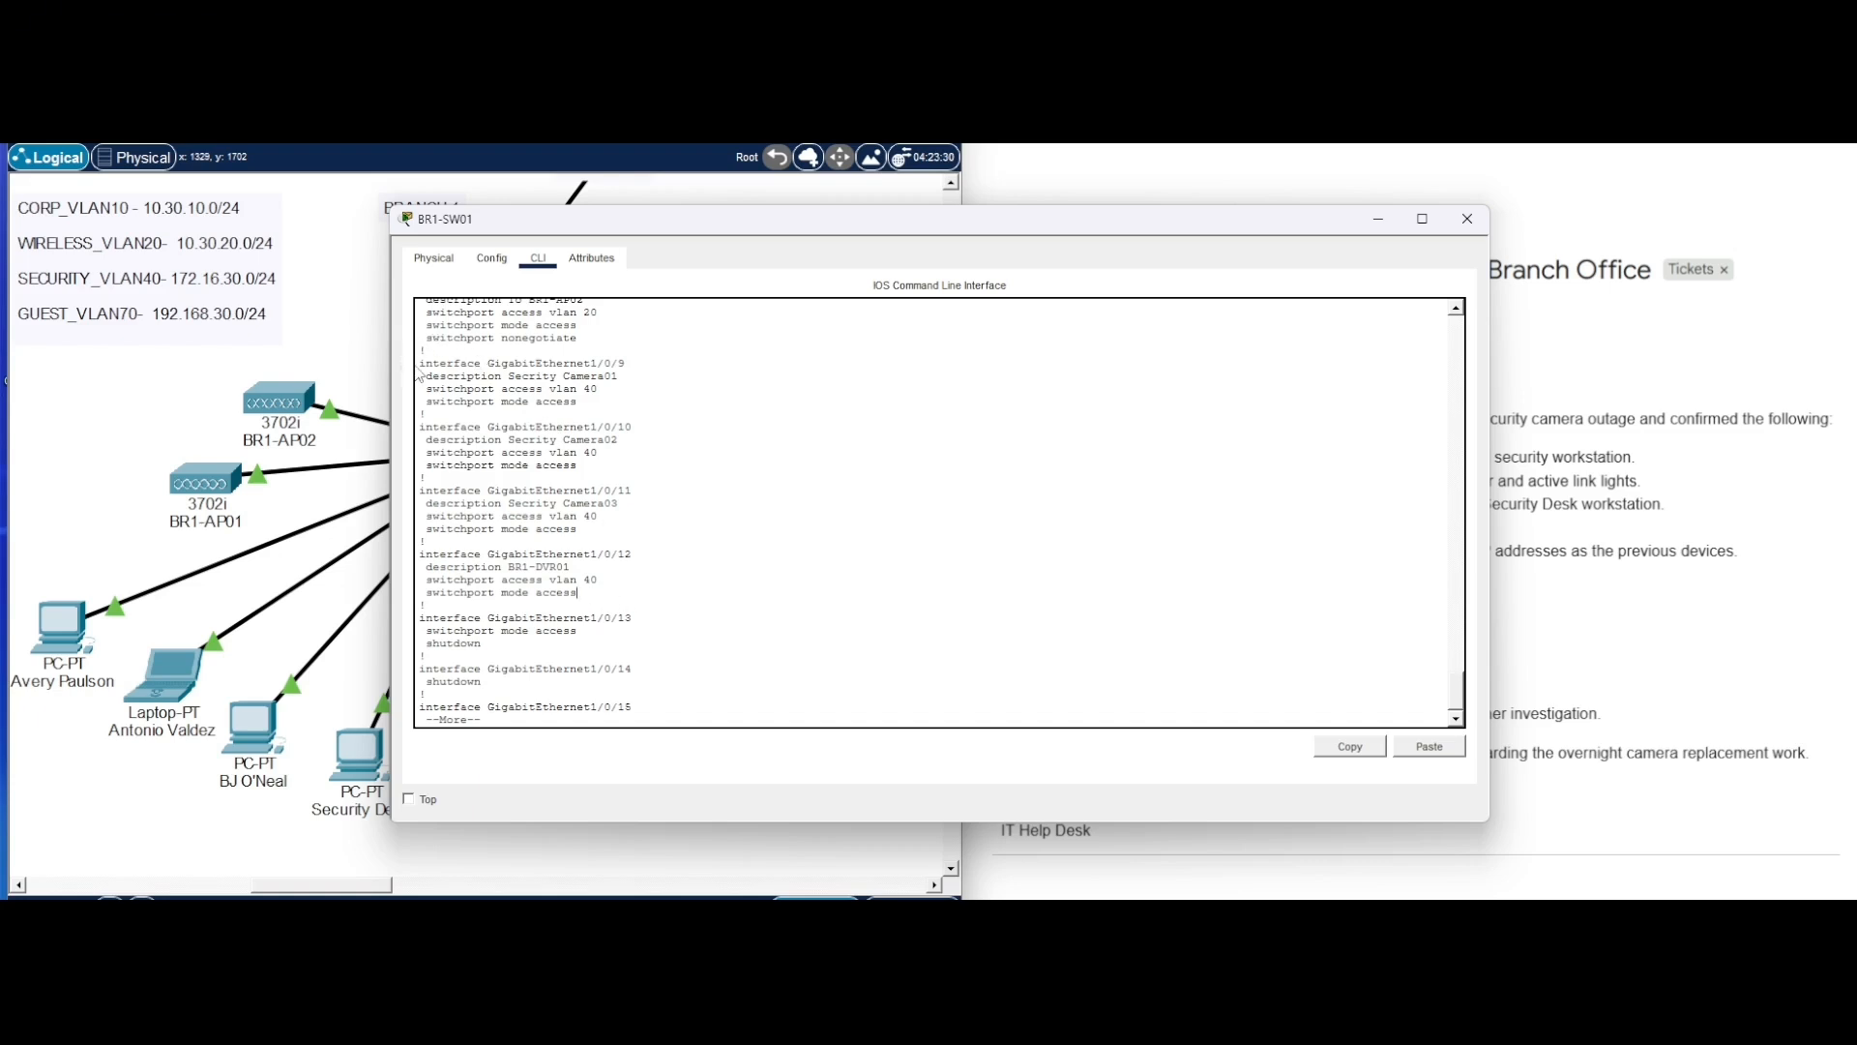
{"action": "left_click_drag", "start_coordinate": [420, 360], "coordinate": [601, 529]}
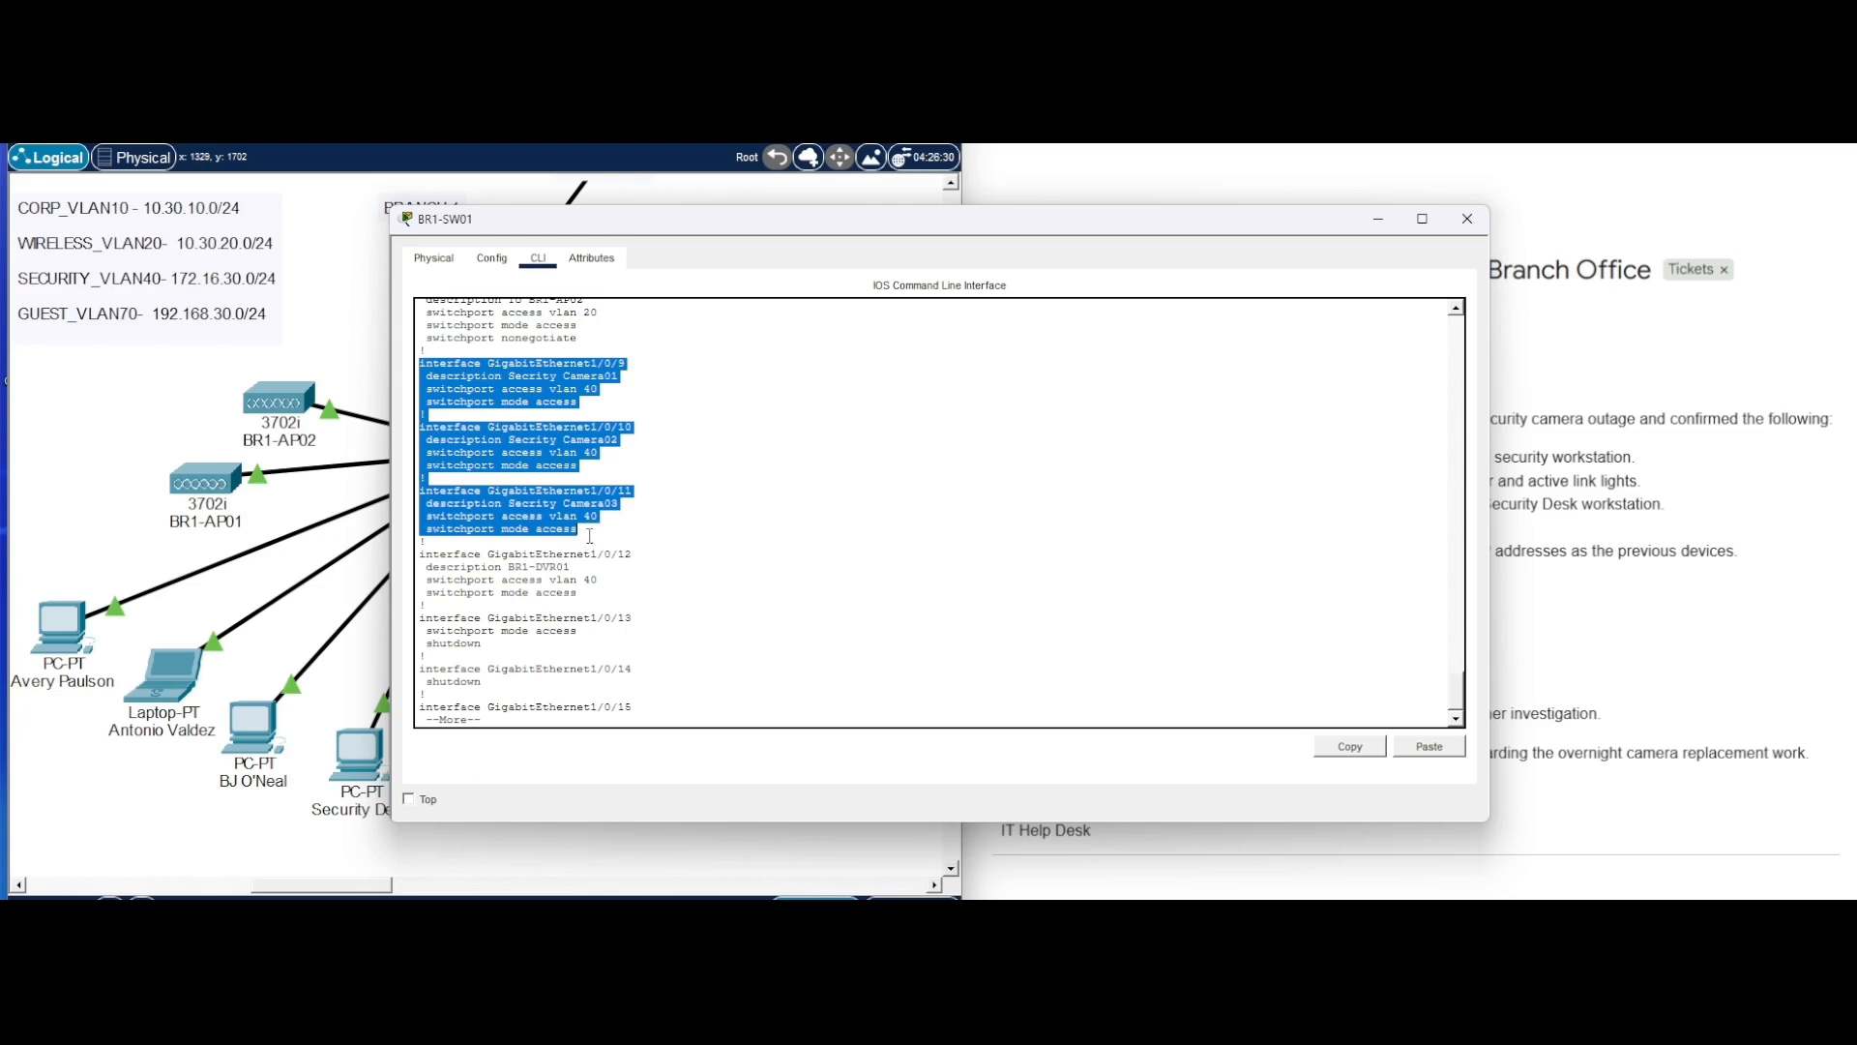
{"action": "left_click", "coordinate": [592, 537]}
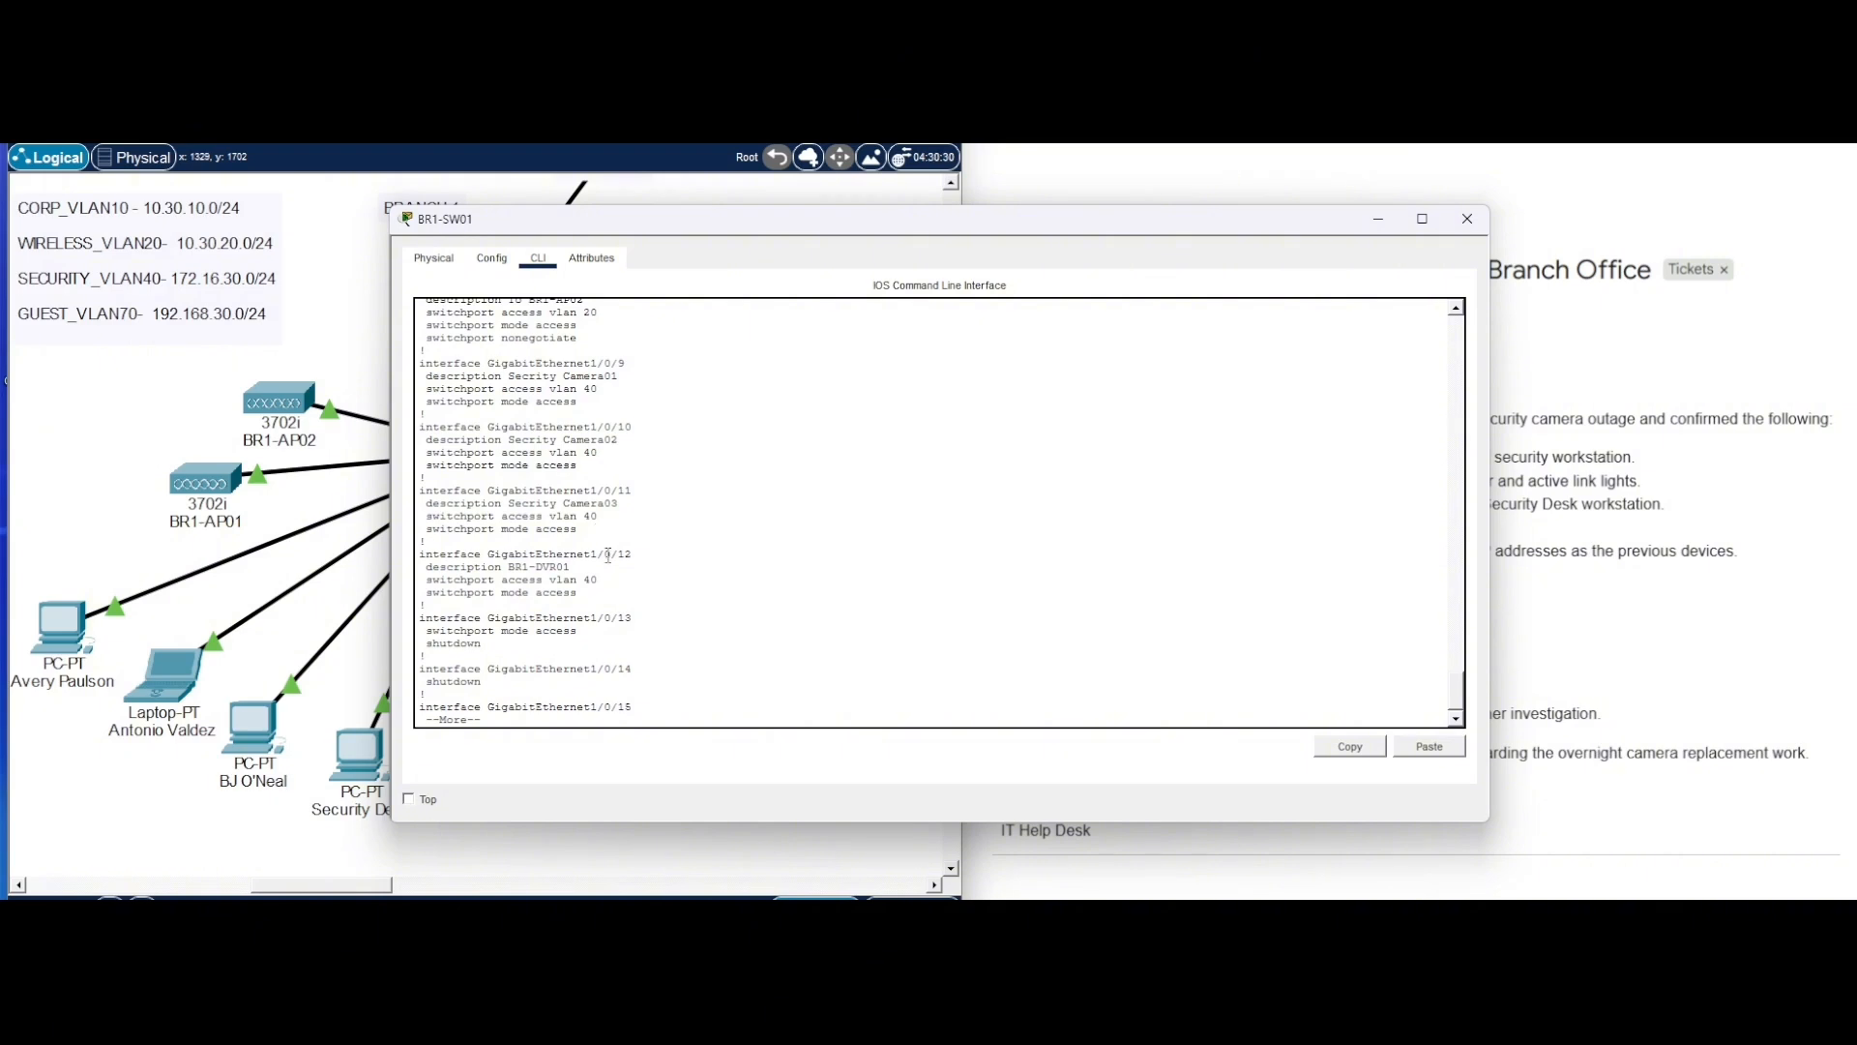
{"action": "left_click", "coordinate": [1373, 226]}
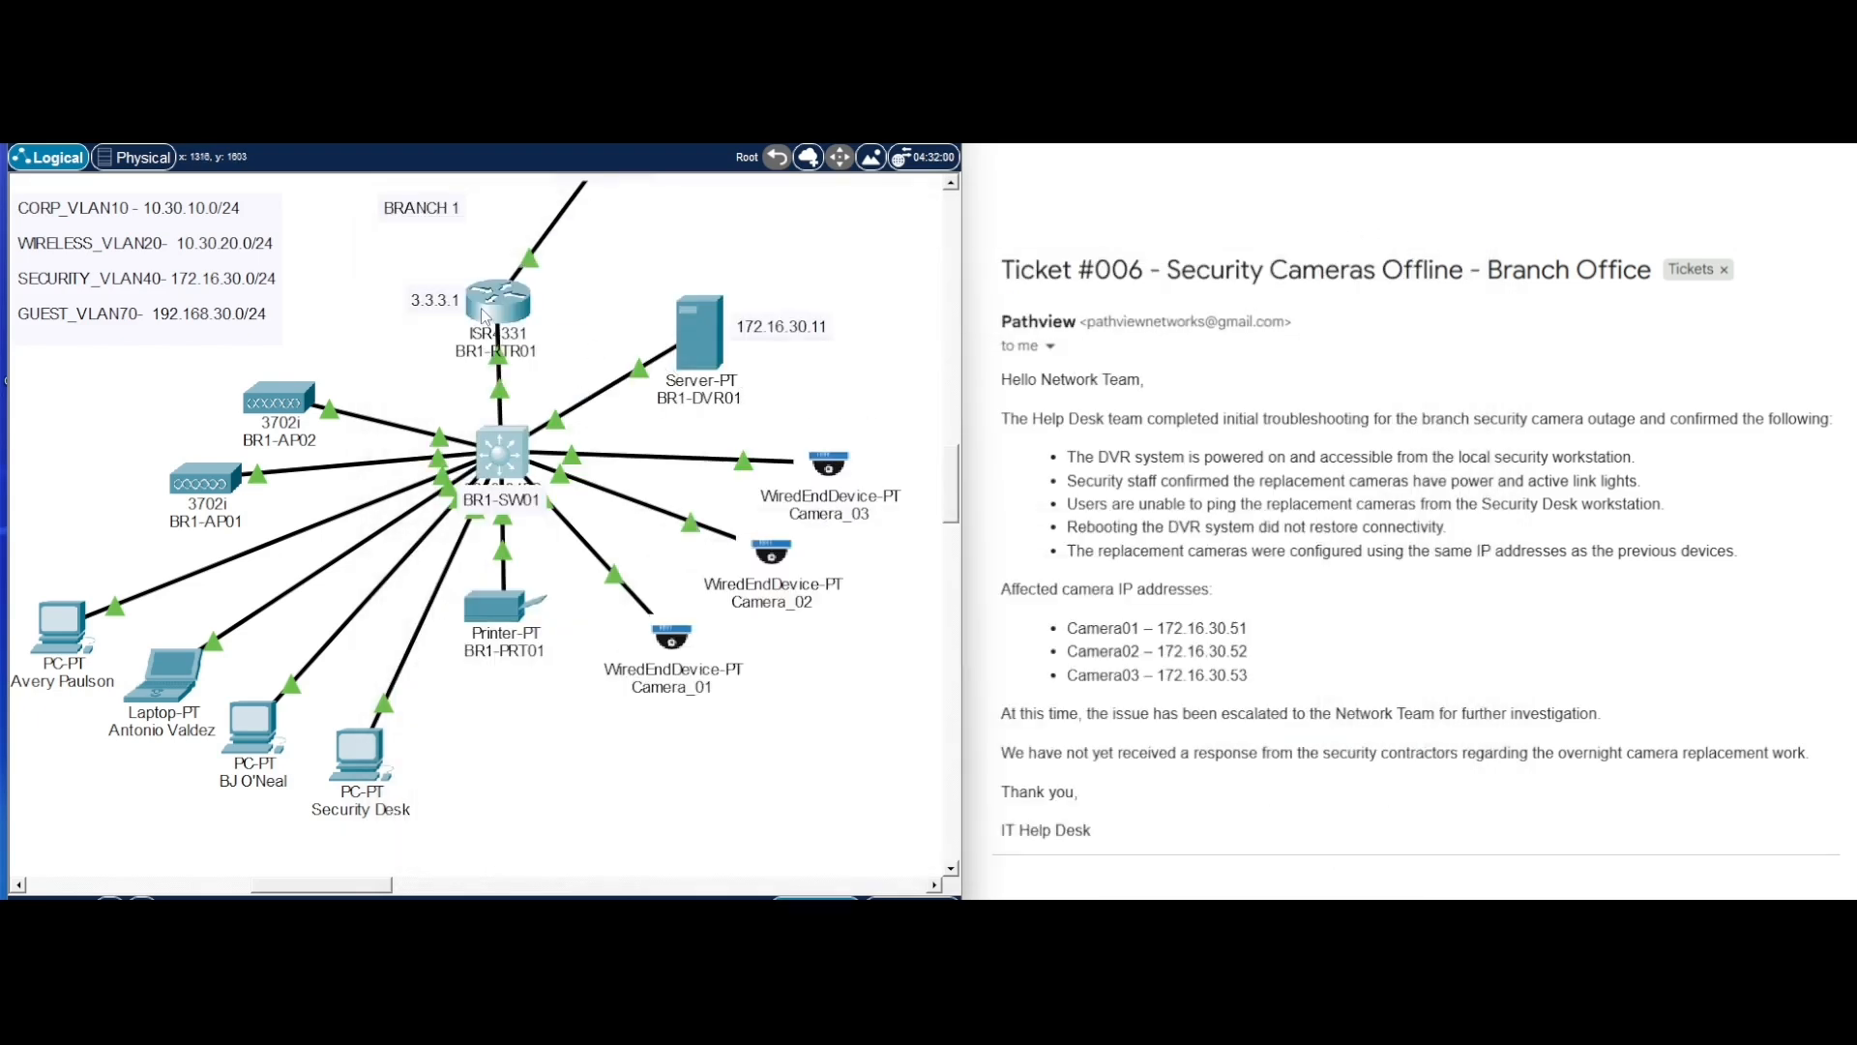
- Open the command line of router BR1-RTR01 and ping Camera_01 at 172.16.30.51
{"action": "left_click", "coordinate": [481, 310]}
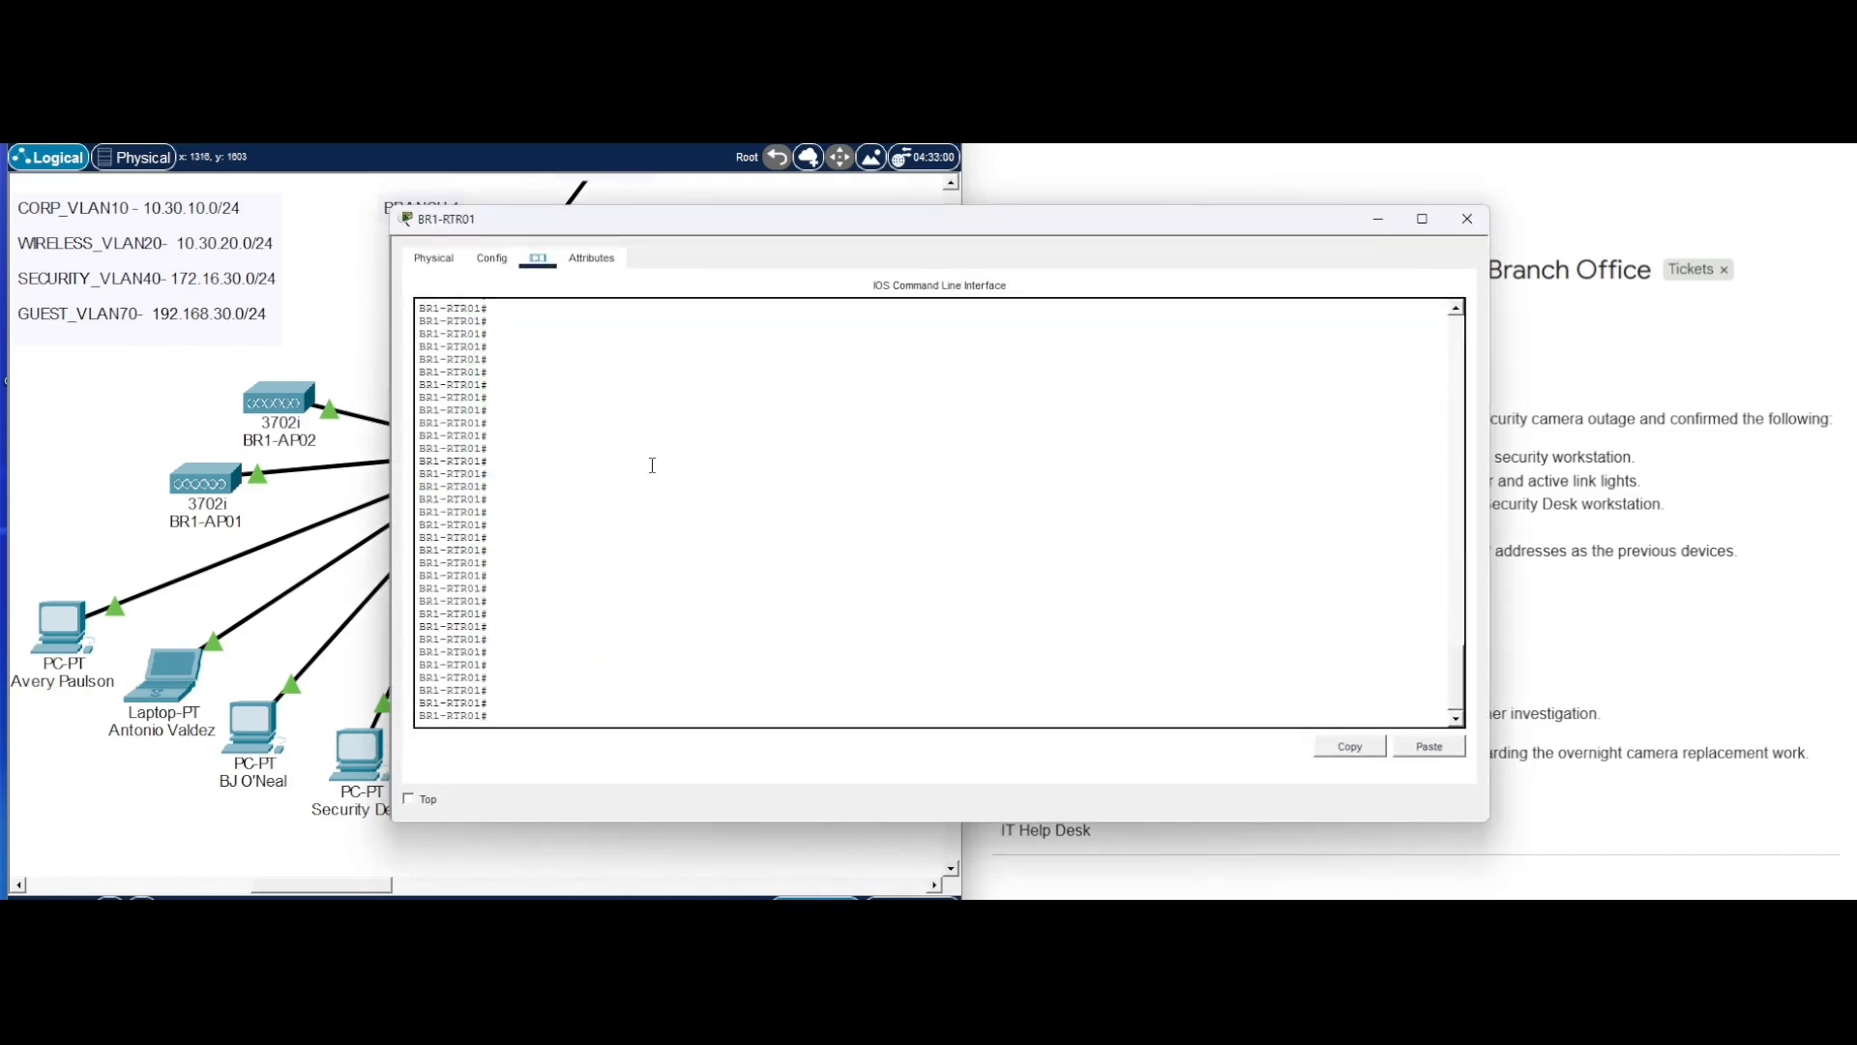
{"action": "left_click", "coordinate": [562, 717]}
{"action": "type", "text": "ping 172.16.30.51"}
{"action": "key", "text": "Return"}
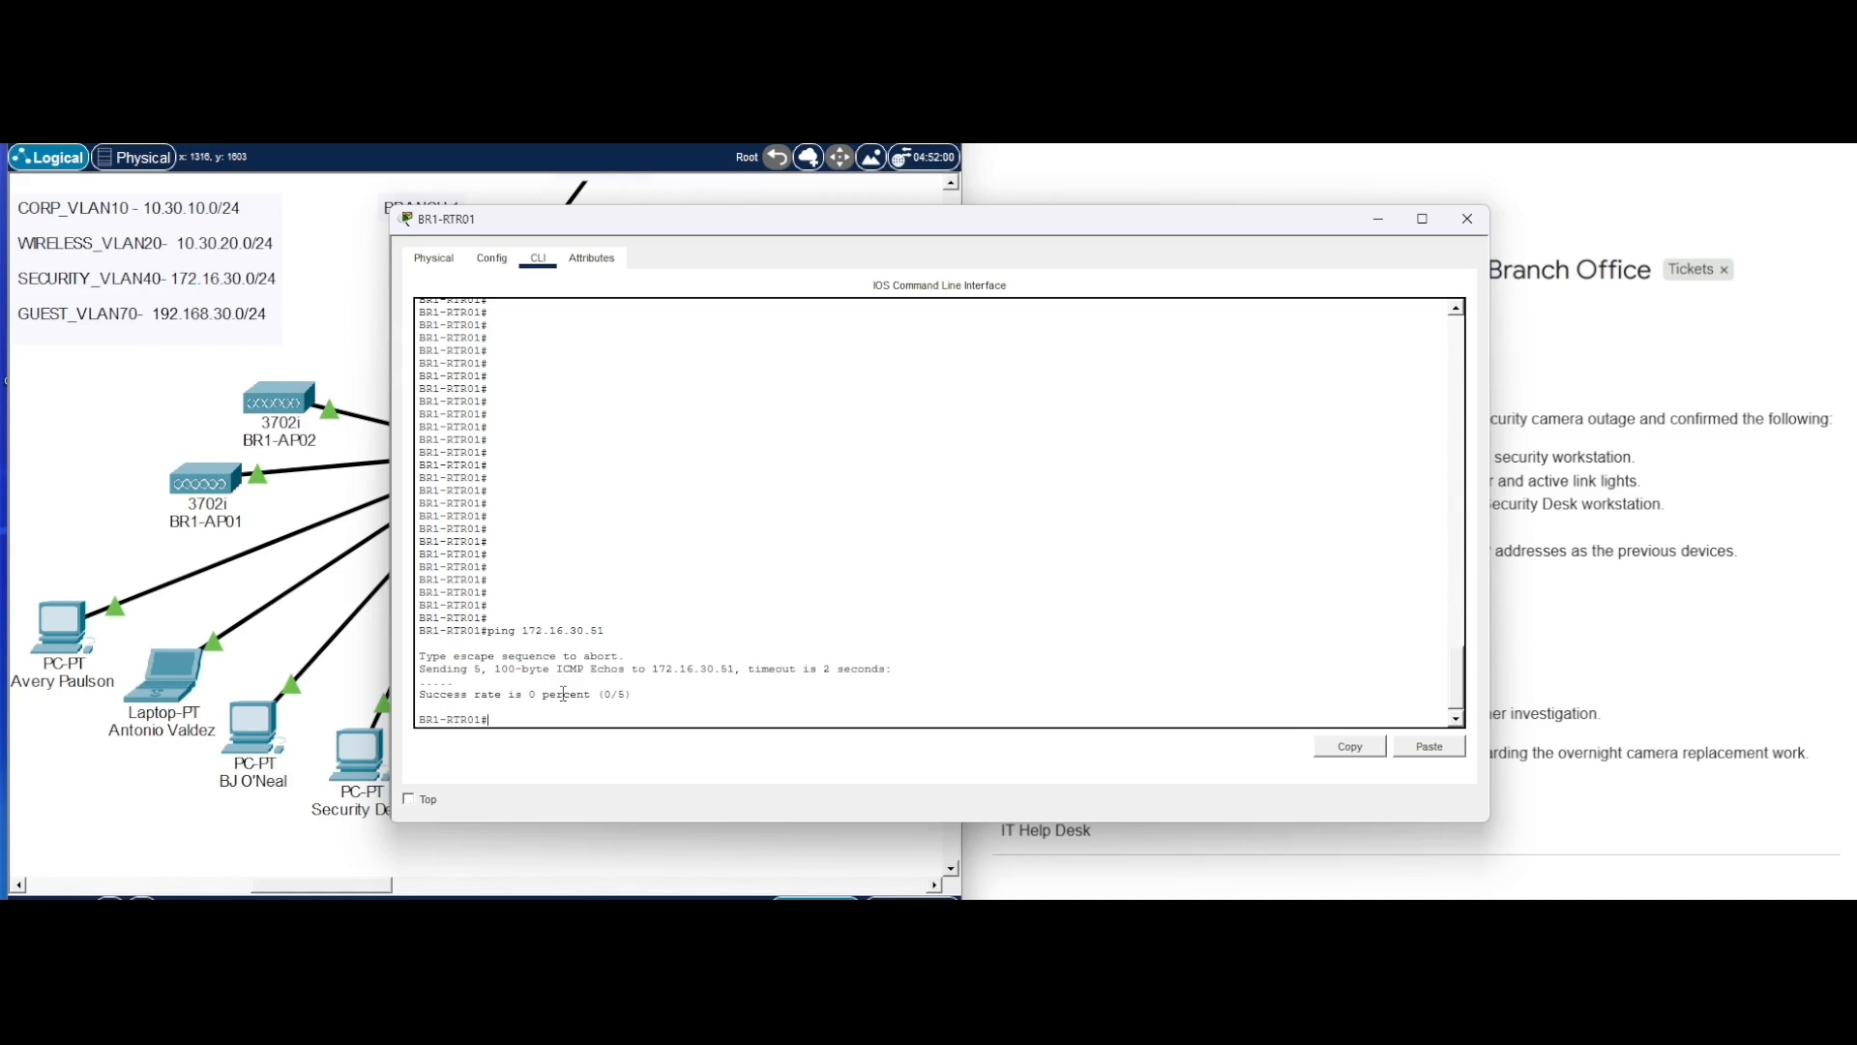
- Run "show arp" on BR1-RTR01 and place its window beside the network topology
{"action": "type", "text": "how arp"}
{"action": "key", "text": "Return"}
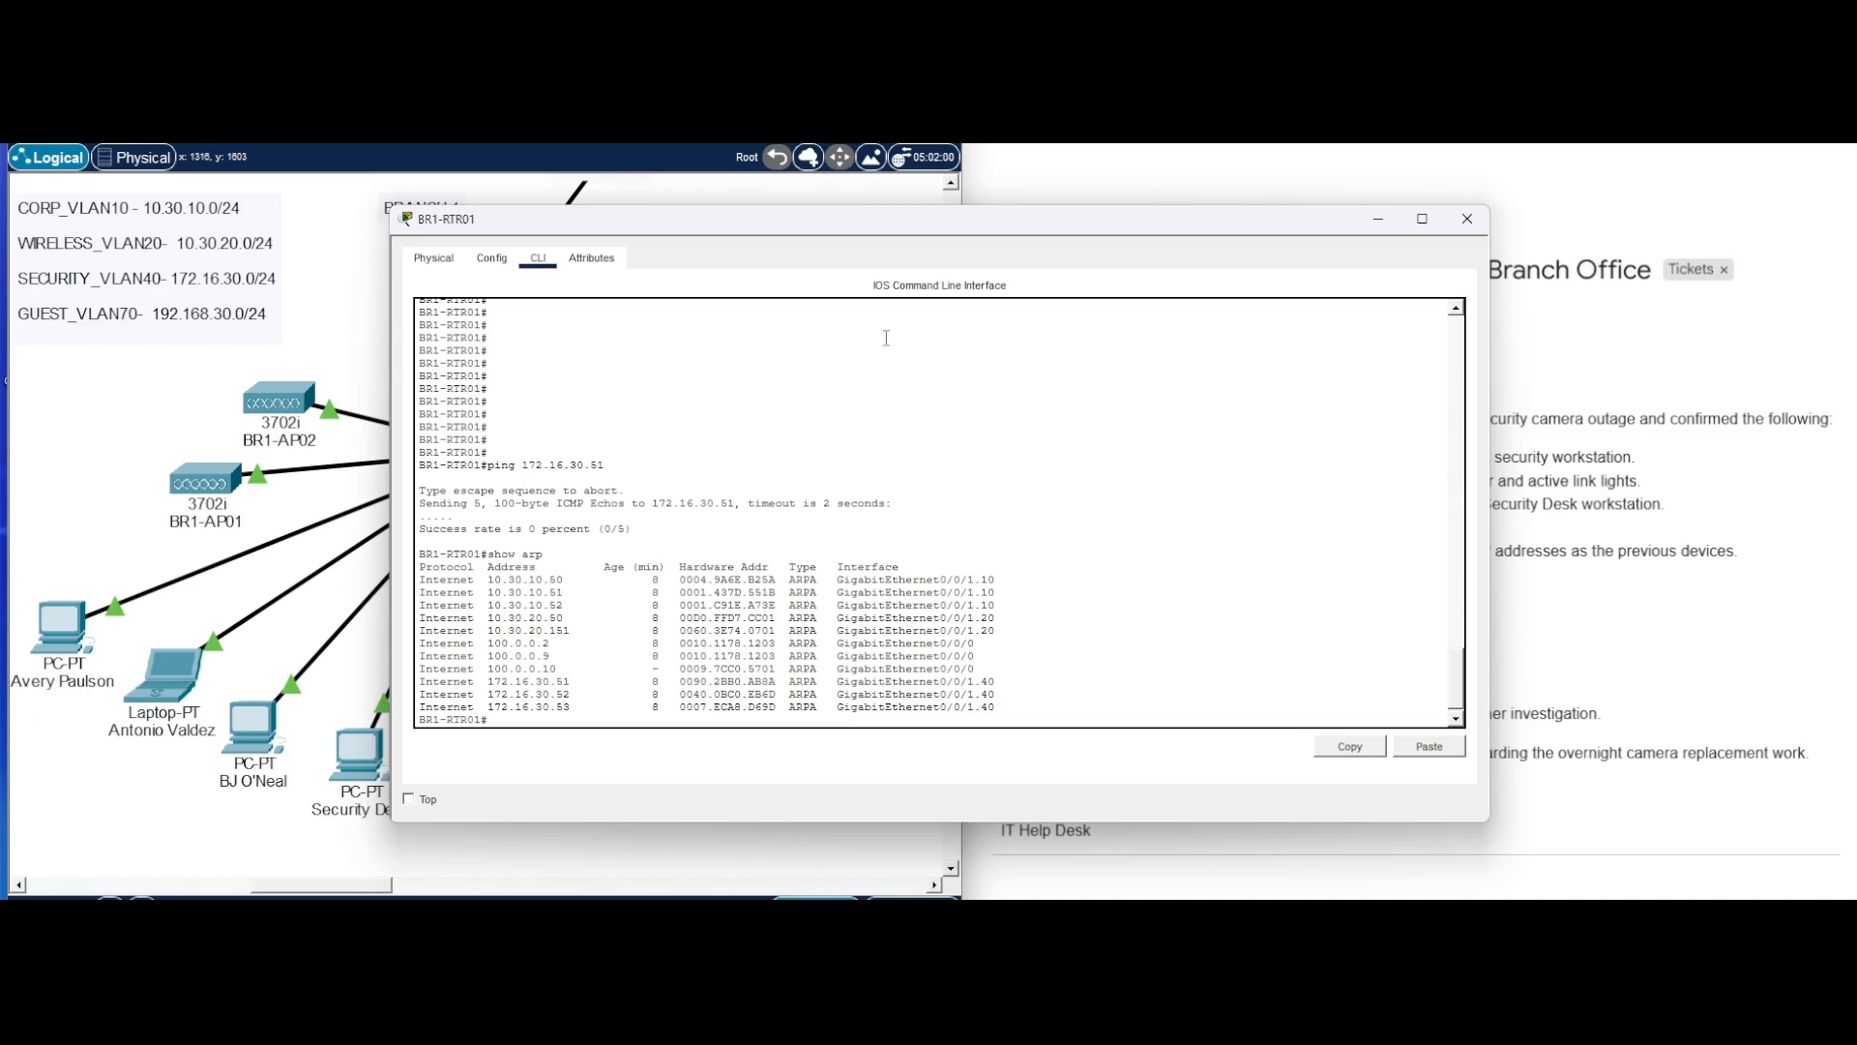
{"action": "left_click_drag", "start_coordinate": [704, 223], "coordinate": [1112, 176]}
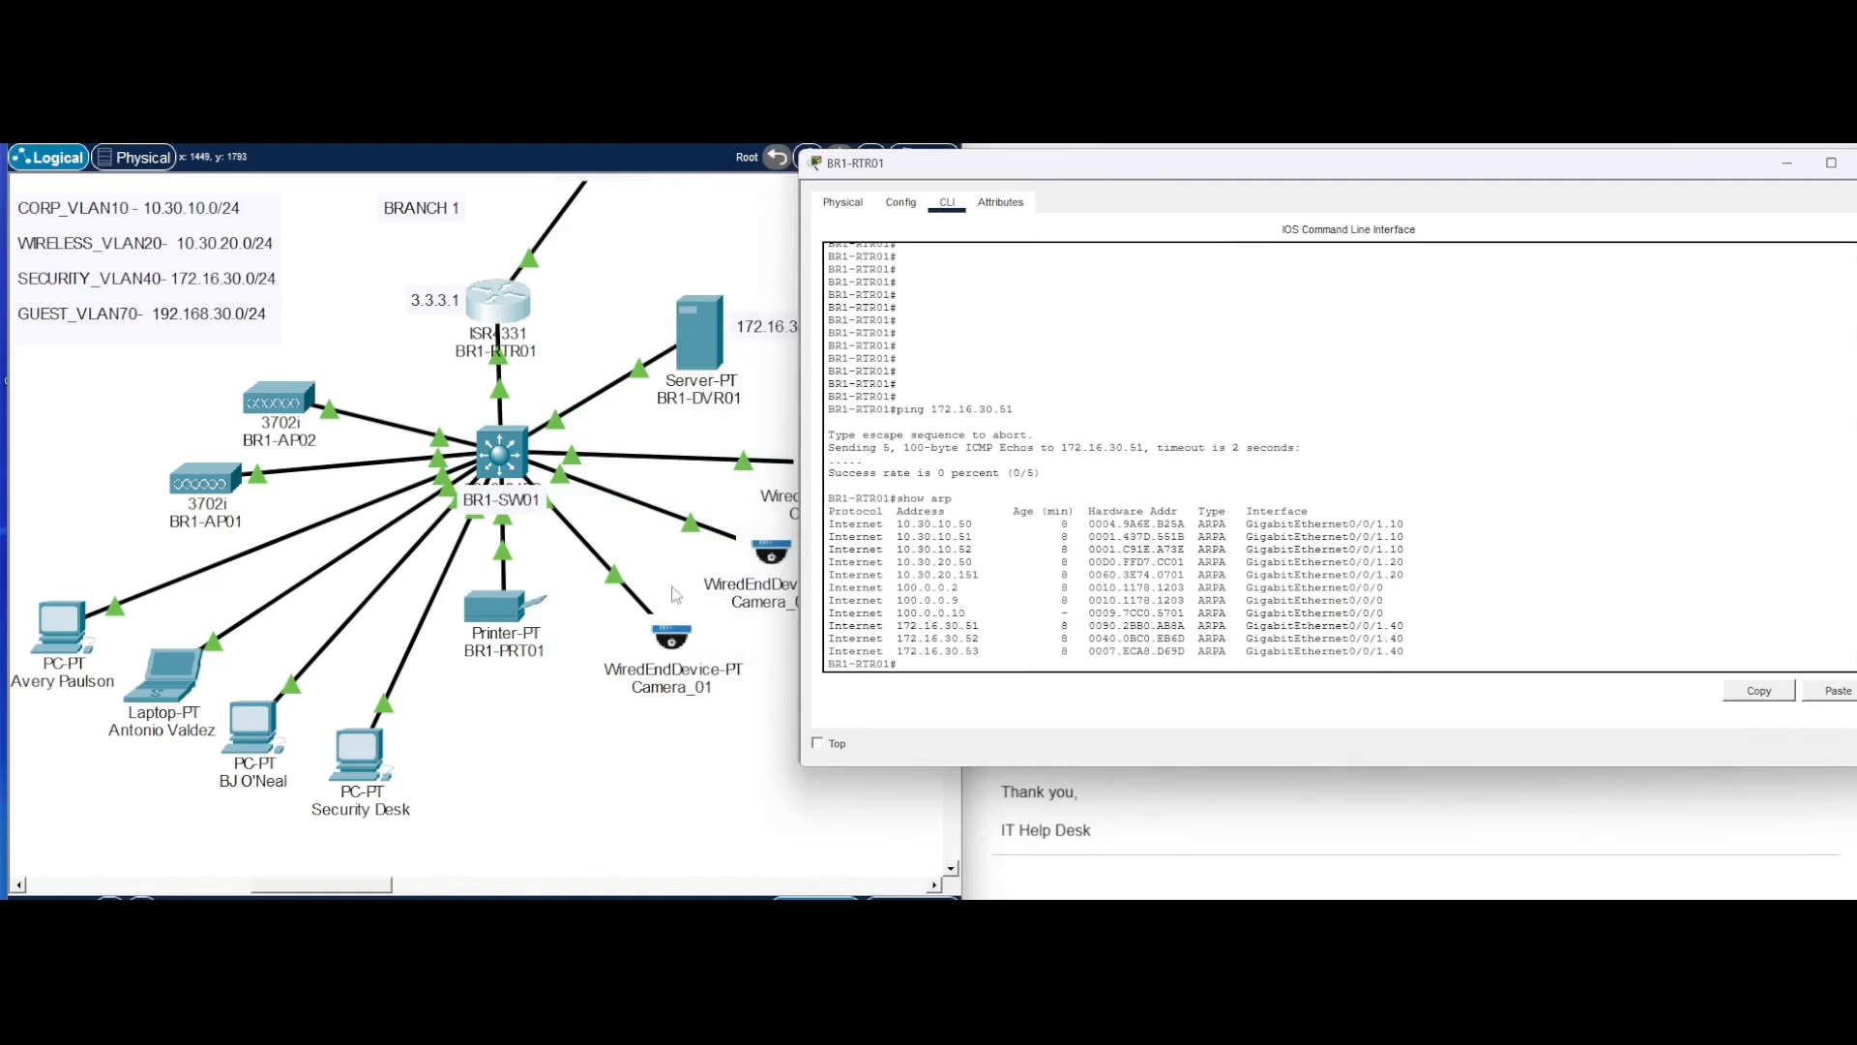
- Leave the running-config listing on BR1-SW01 and run "show mac address-table interface gi1/0/9"
{"action": "left_click", "coordinate": [518, 467]}
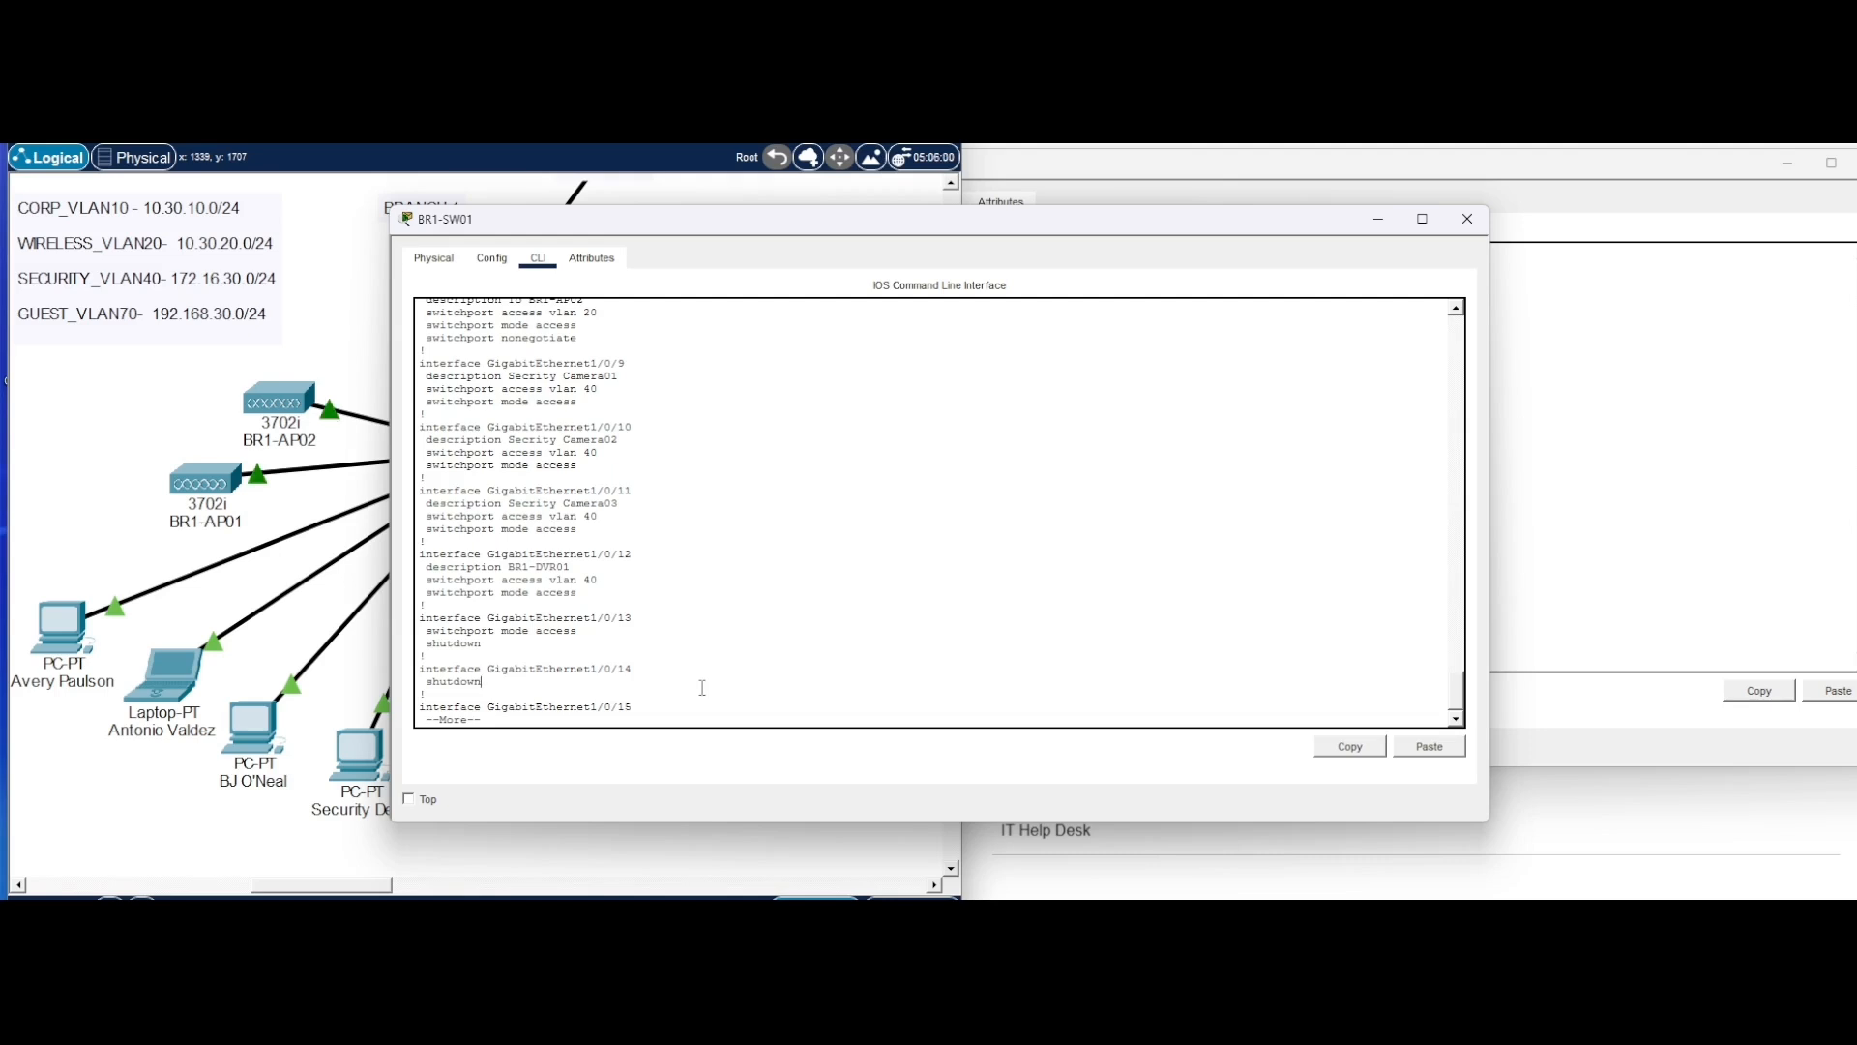
{"action": "type", "text": "q"}
{"action": "type", "text": "show"}
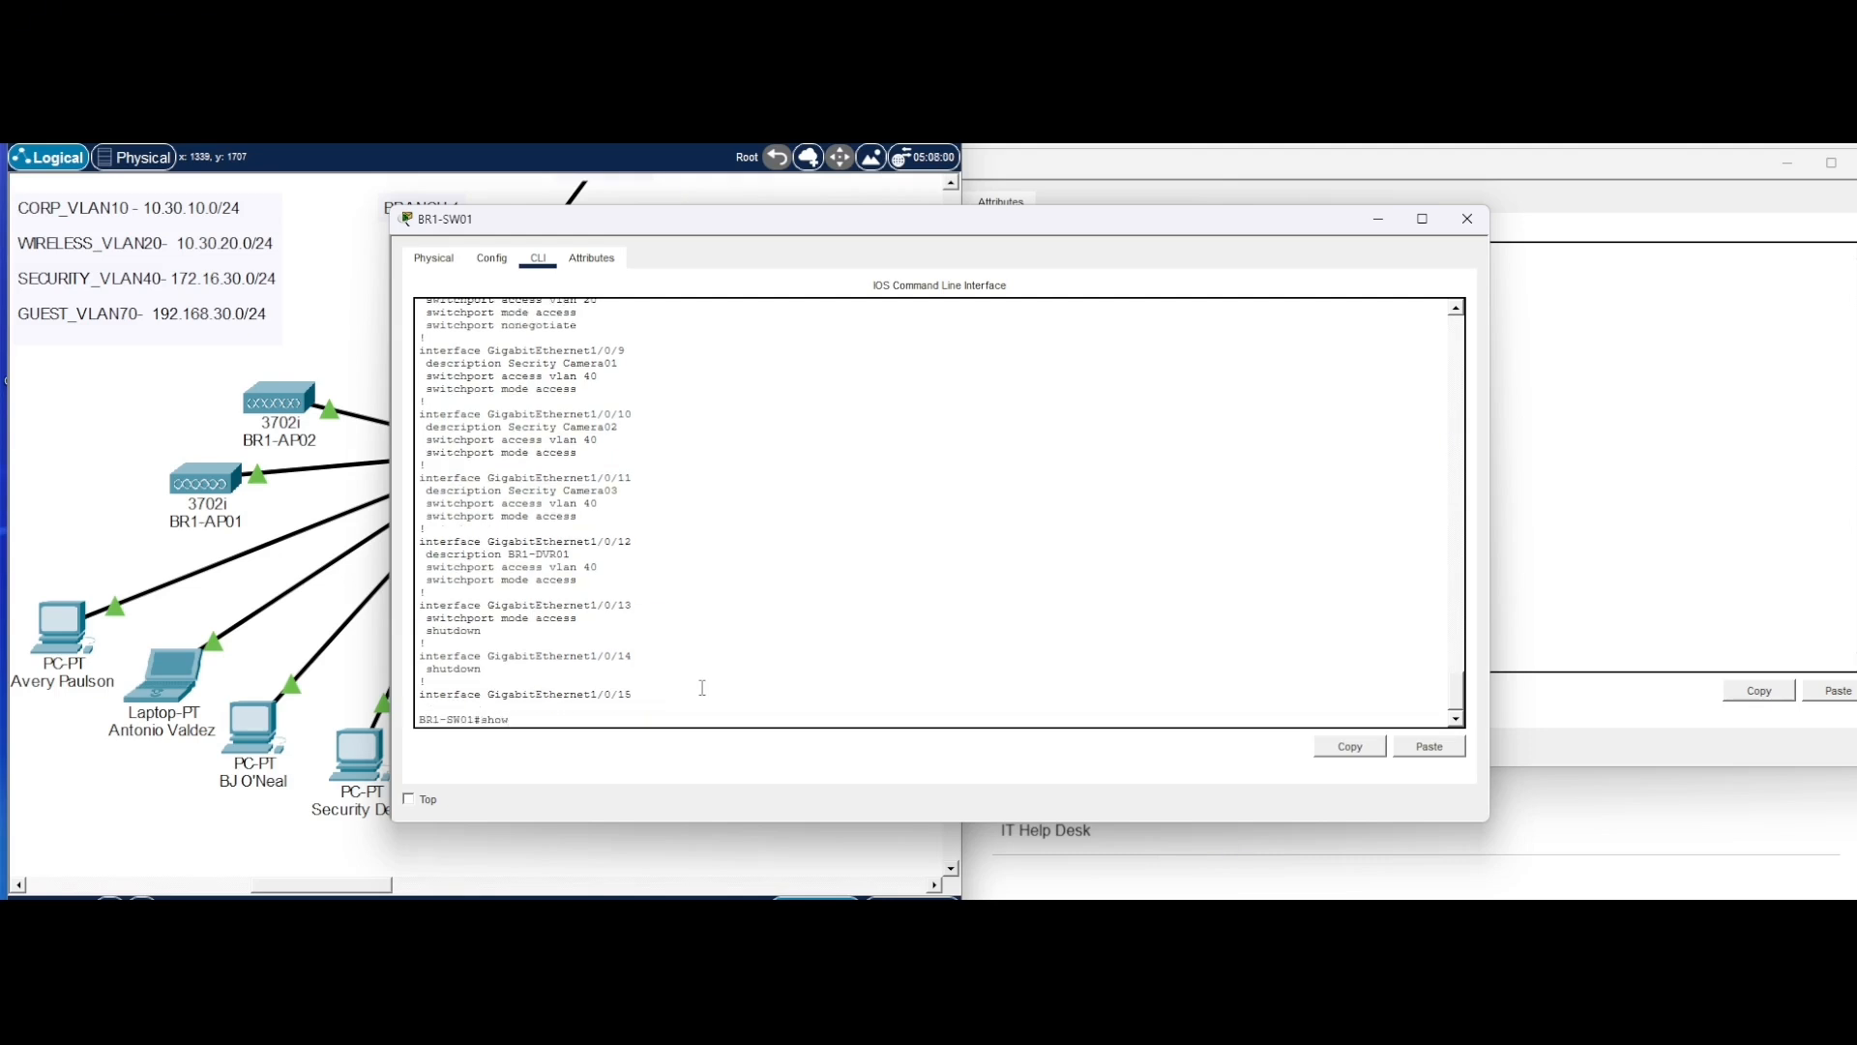
{"action": "type", "text": " mac add"}
{"action": "key", "text": "Tab"}
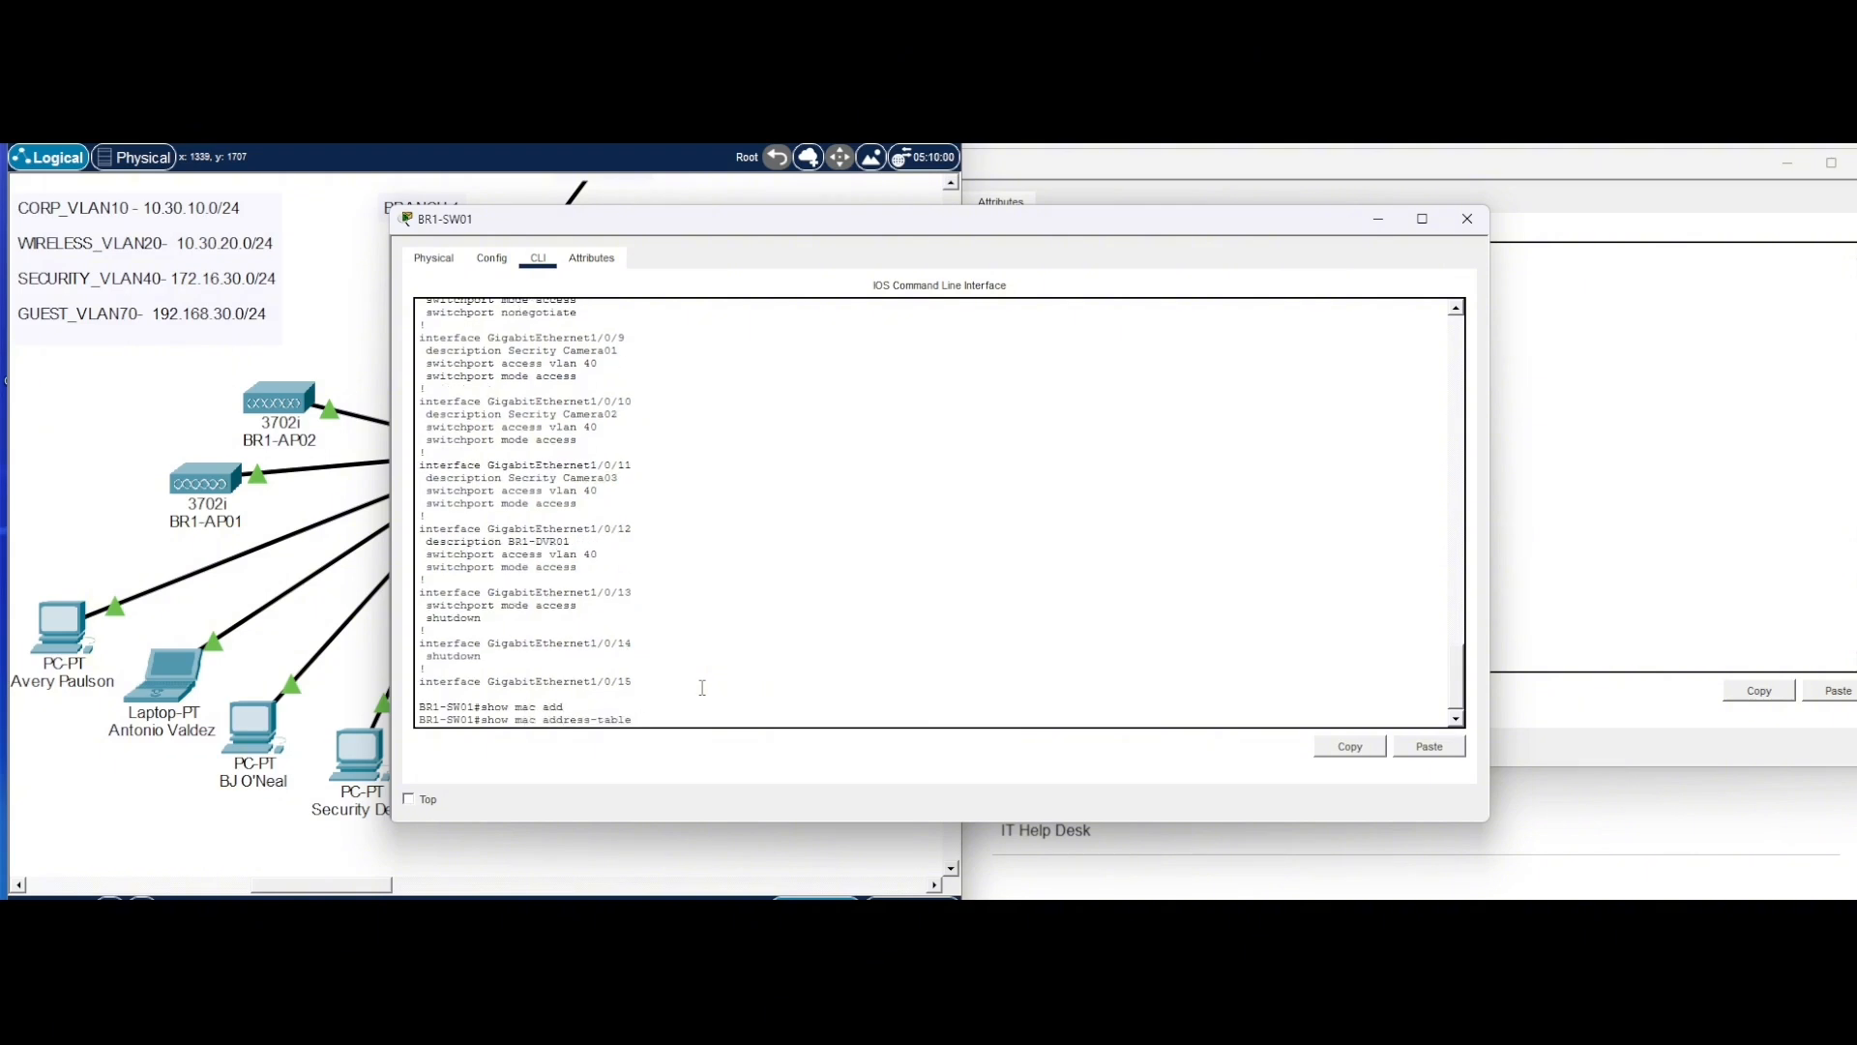
{"action": "type", "text": "interface gi1/0/9"}
{"action": "key", "text": "Return"}
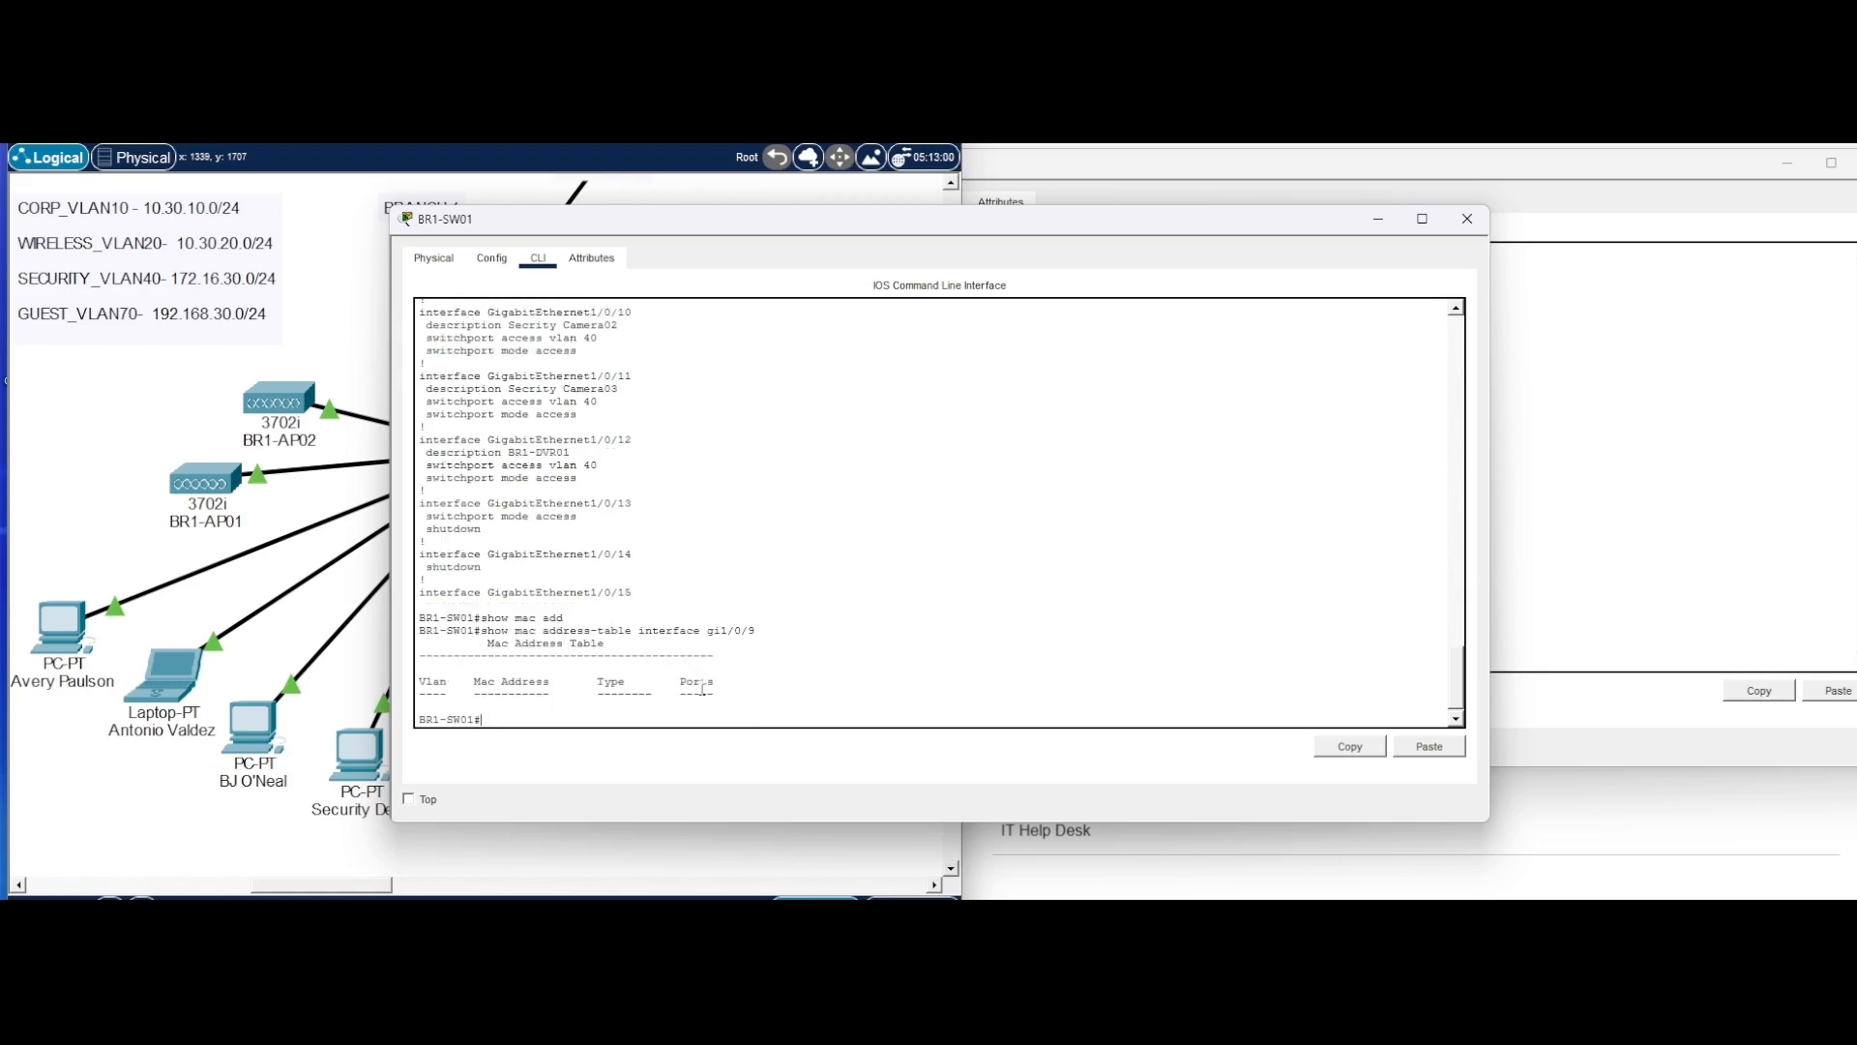
- Check the MAC address table on BR1-SW01 for interfaces gi1/0/10 and gi1/0/11, and minimize the switch window
{"action": "key", "text": "Up"}
{"action": "key", "text": "BackSpace"}
{"action": "type", "text": "10"}
{"action": "key", "text": "Return"}
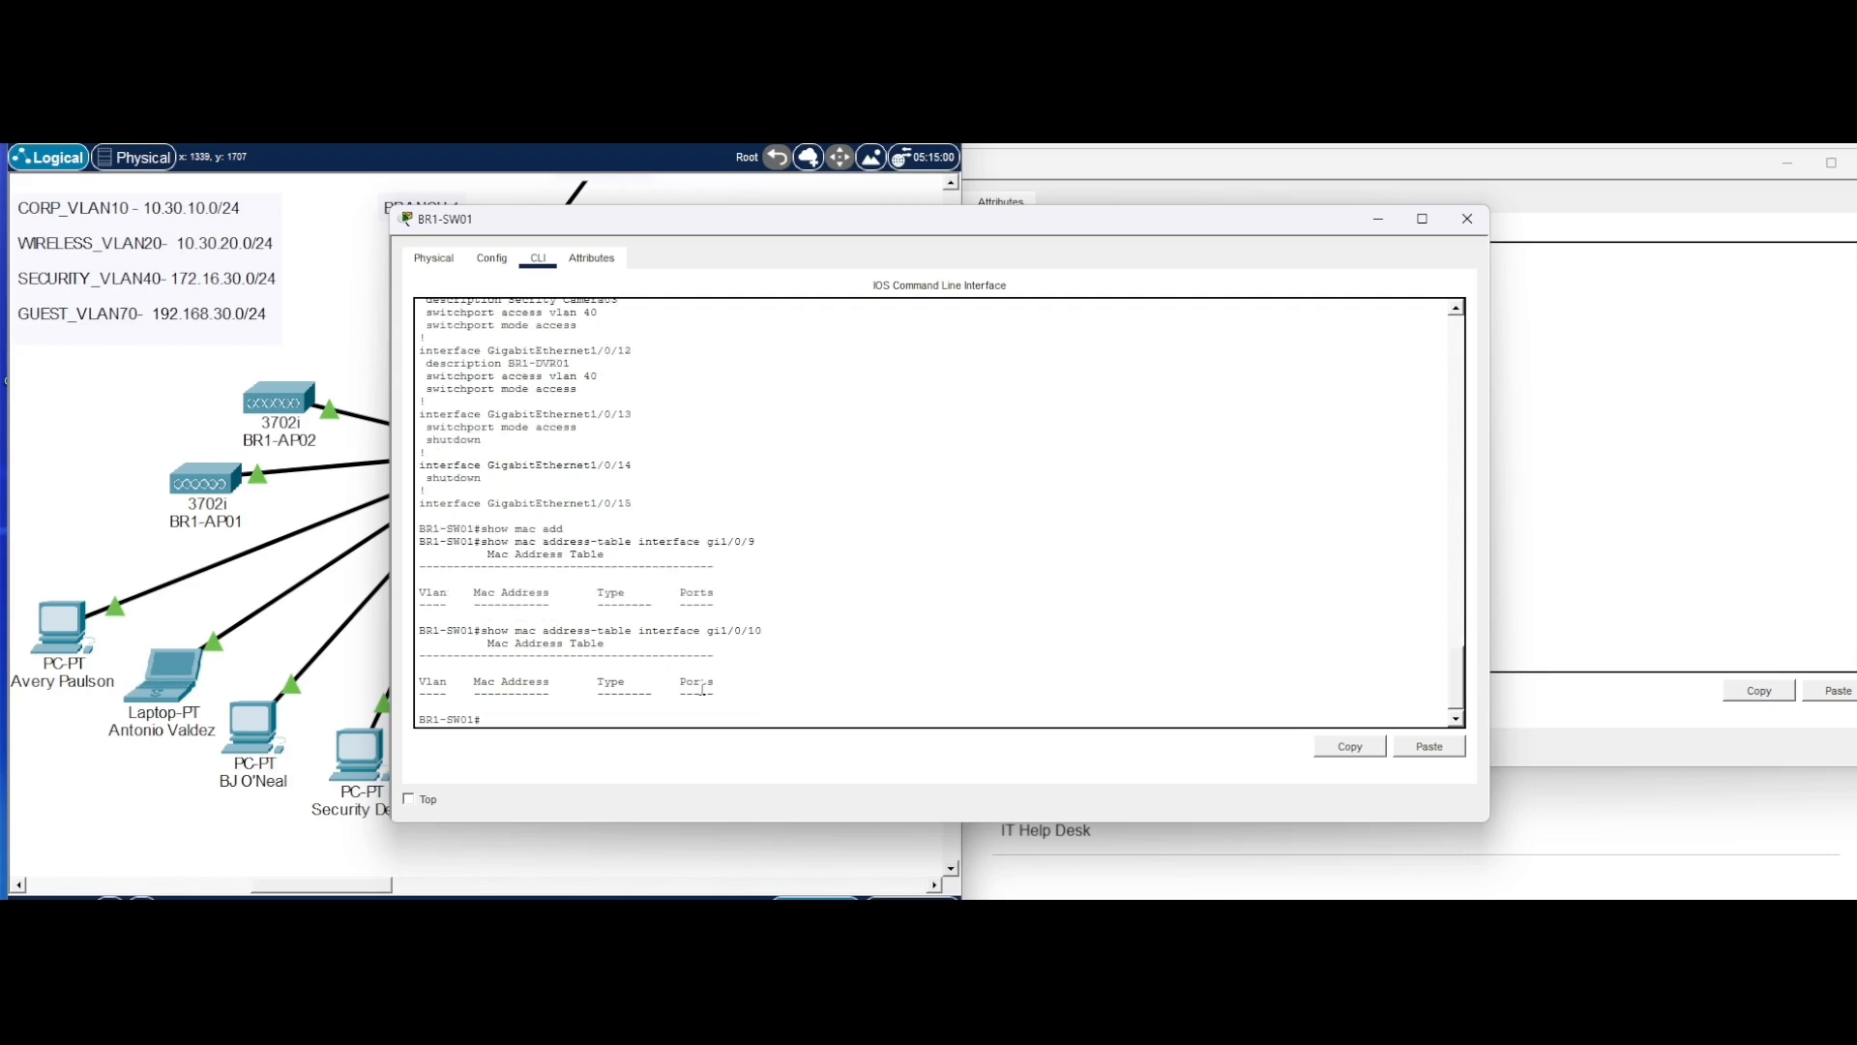
{"action": "key", "text": "Up"}
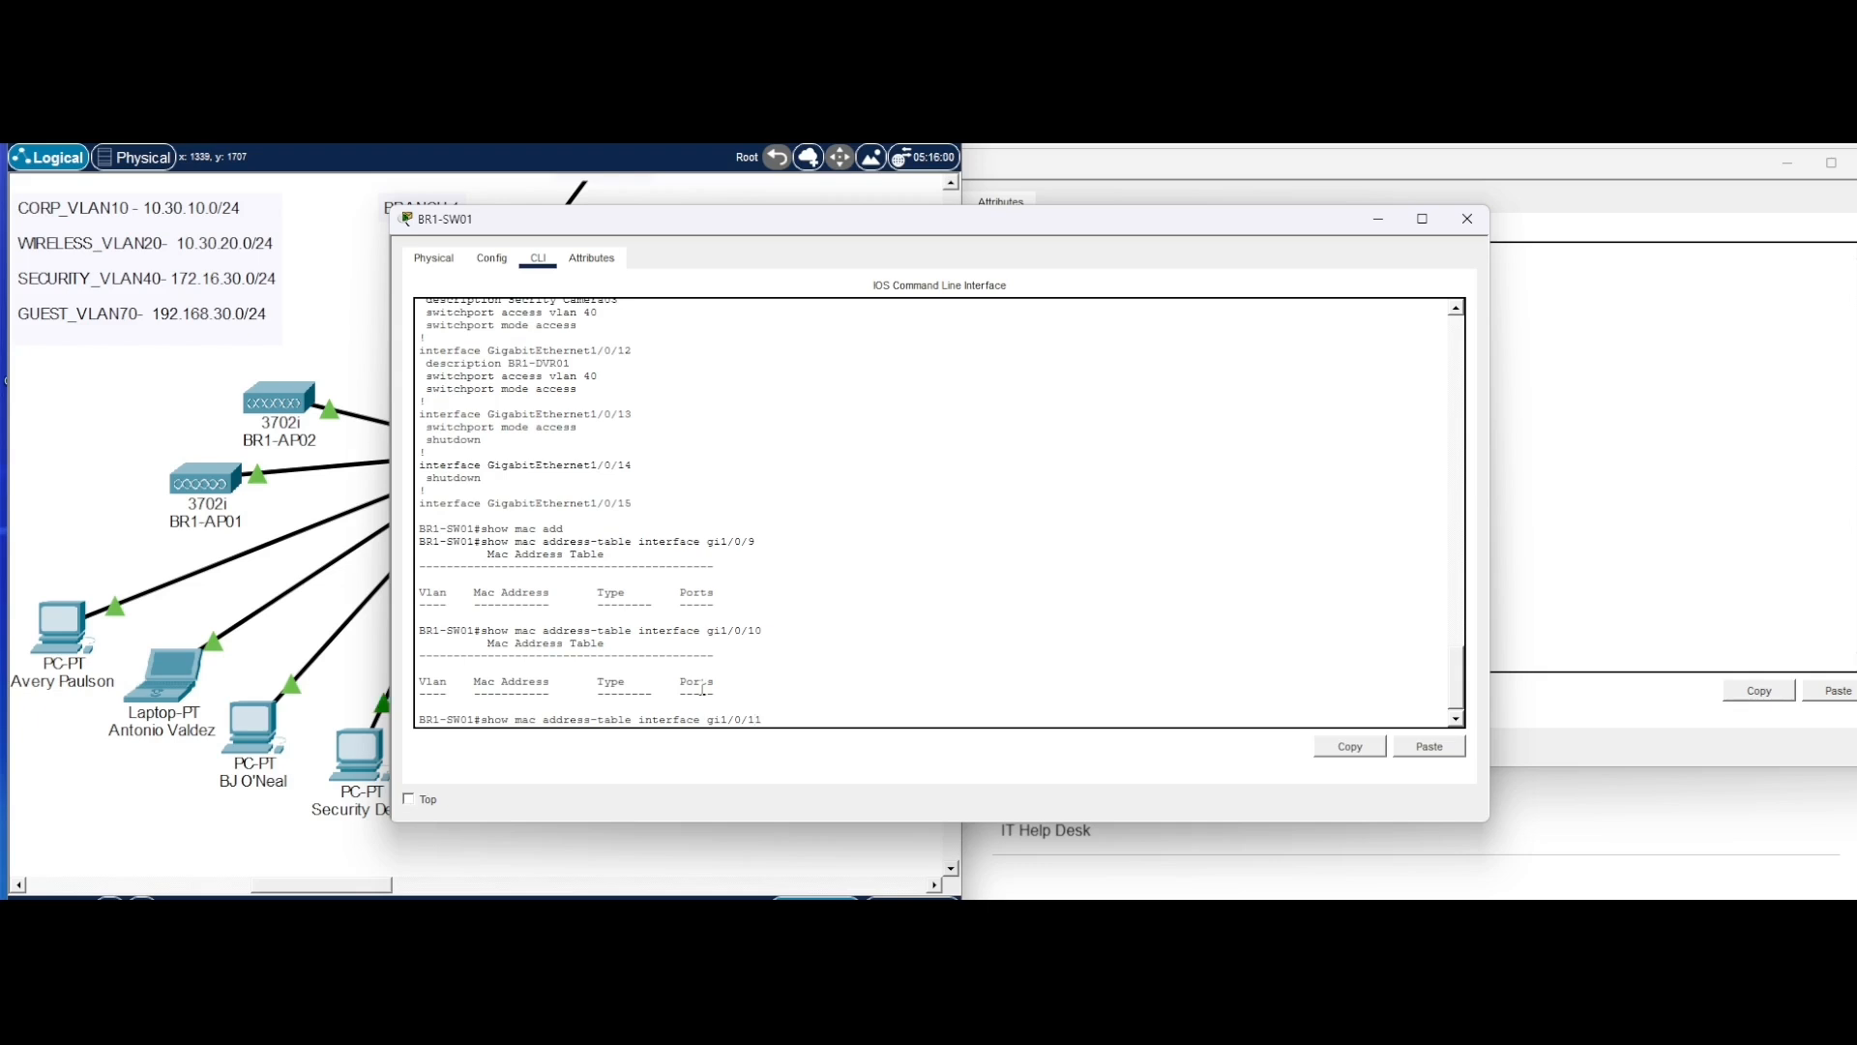
{"action": "type", "text": "1"}
{"action": "key", "text": "Return"}
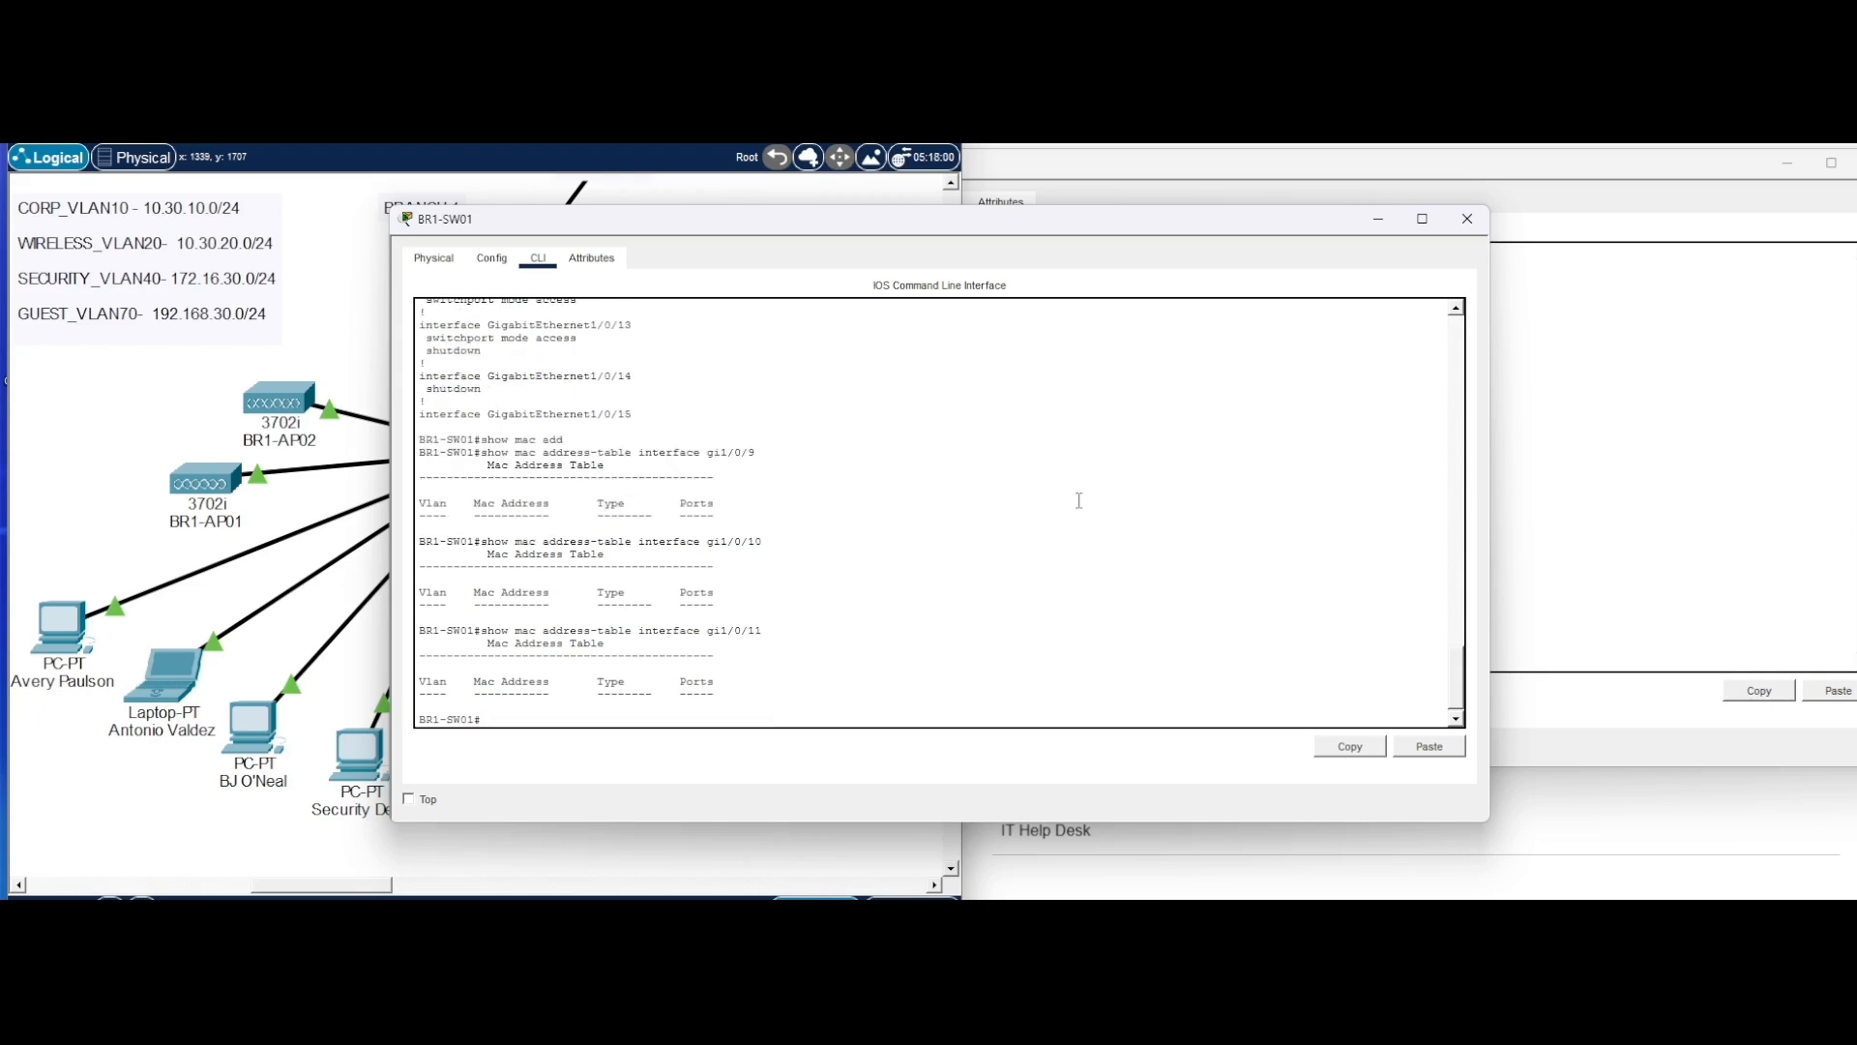
{"action": "left_click", "coordinate": [1377, 219]}
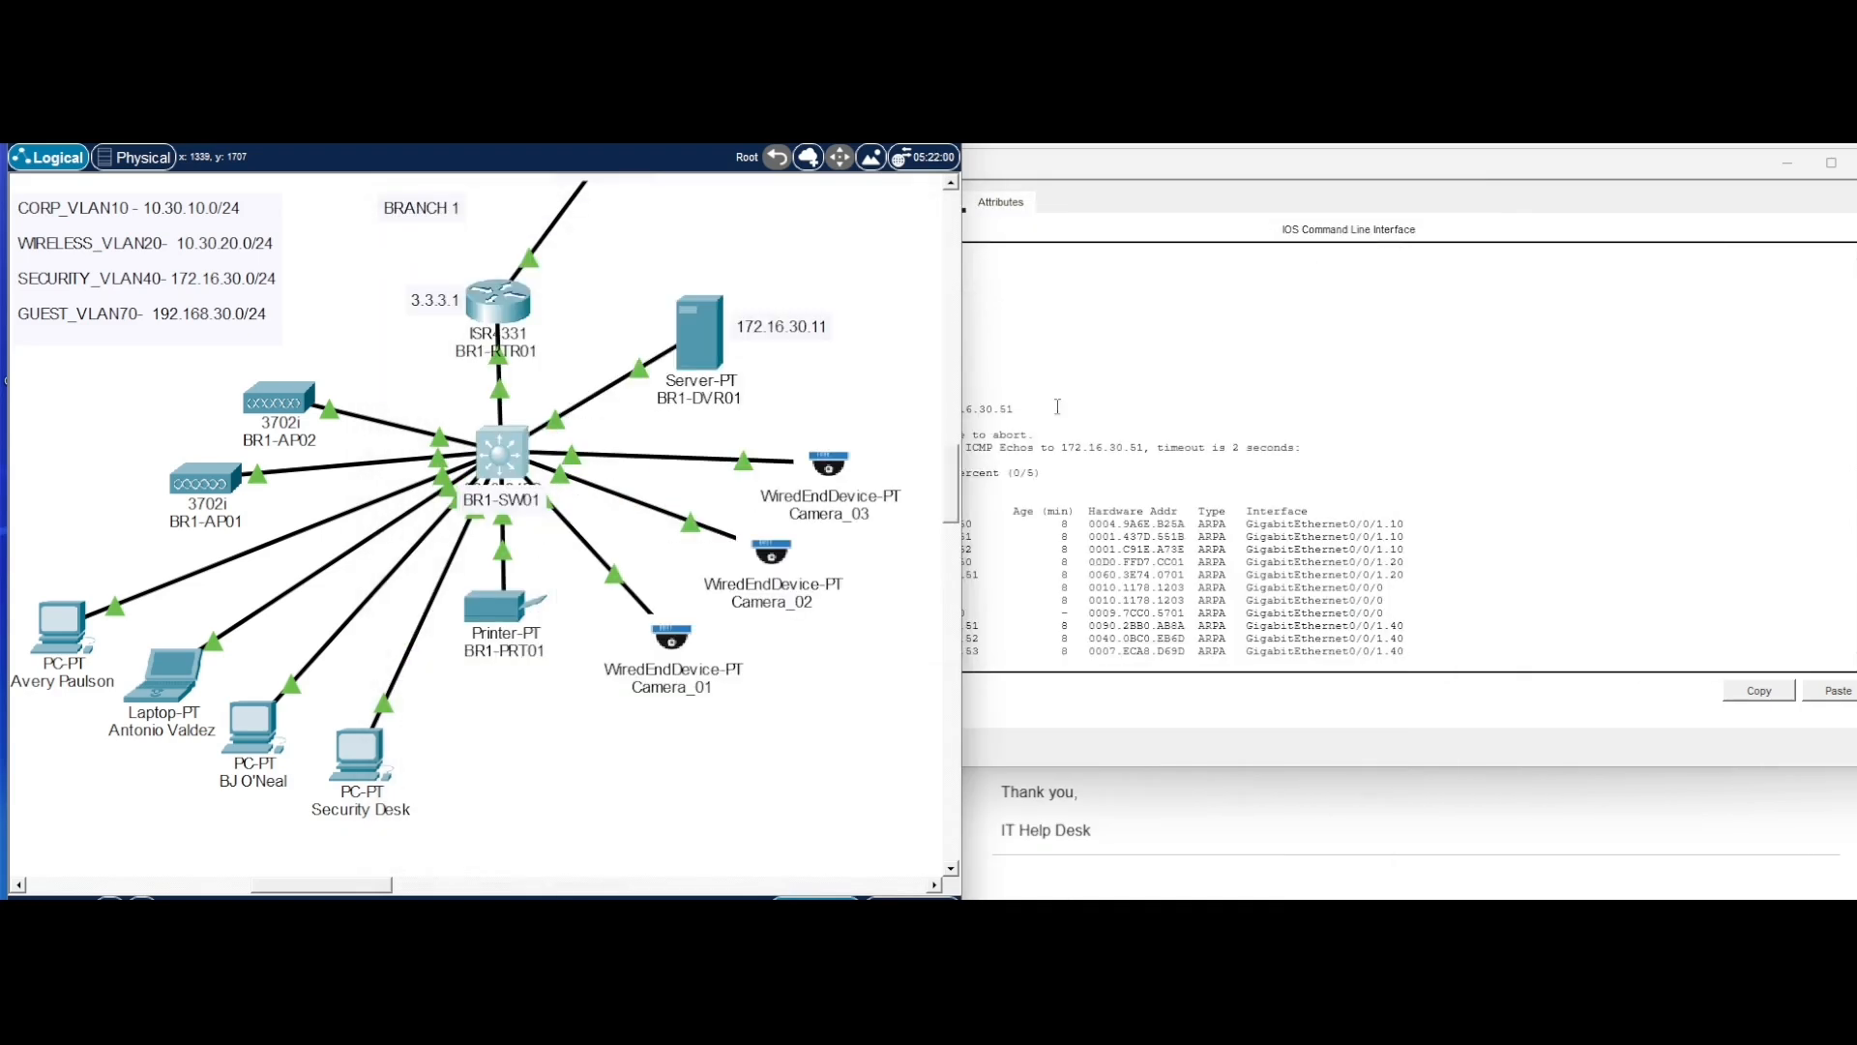
- Open Camera_01's FastEthernet0 configuration and place it beside the router's ARP output
{"action": "mouse_move", "coordinate": [674, 646]}
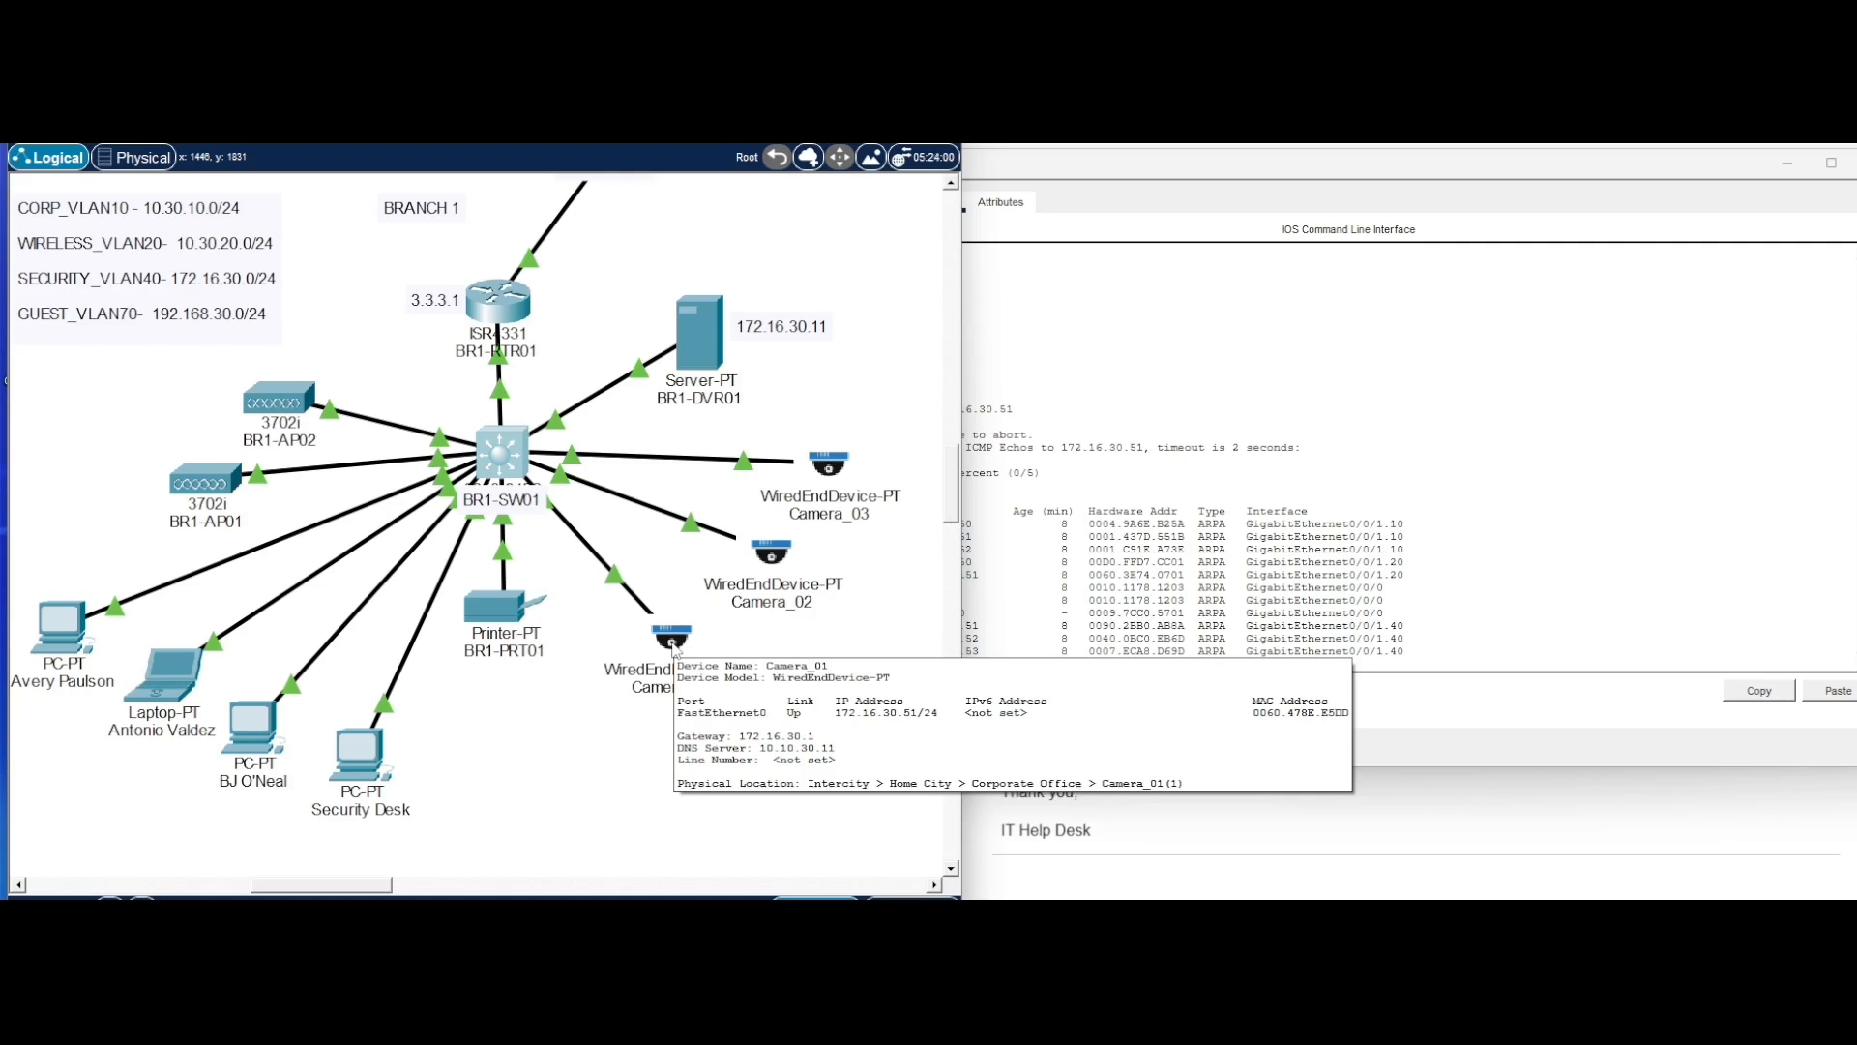
{"action": "left_click", "coordinate": [674, 646]}
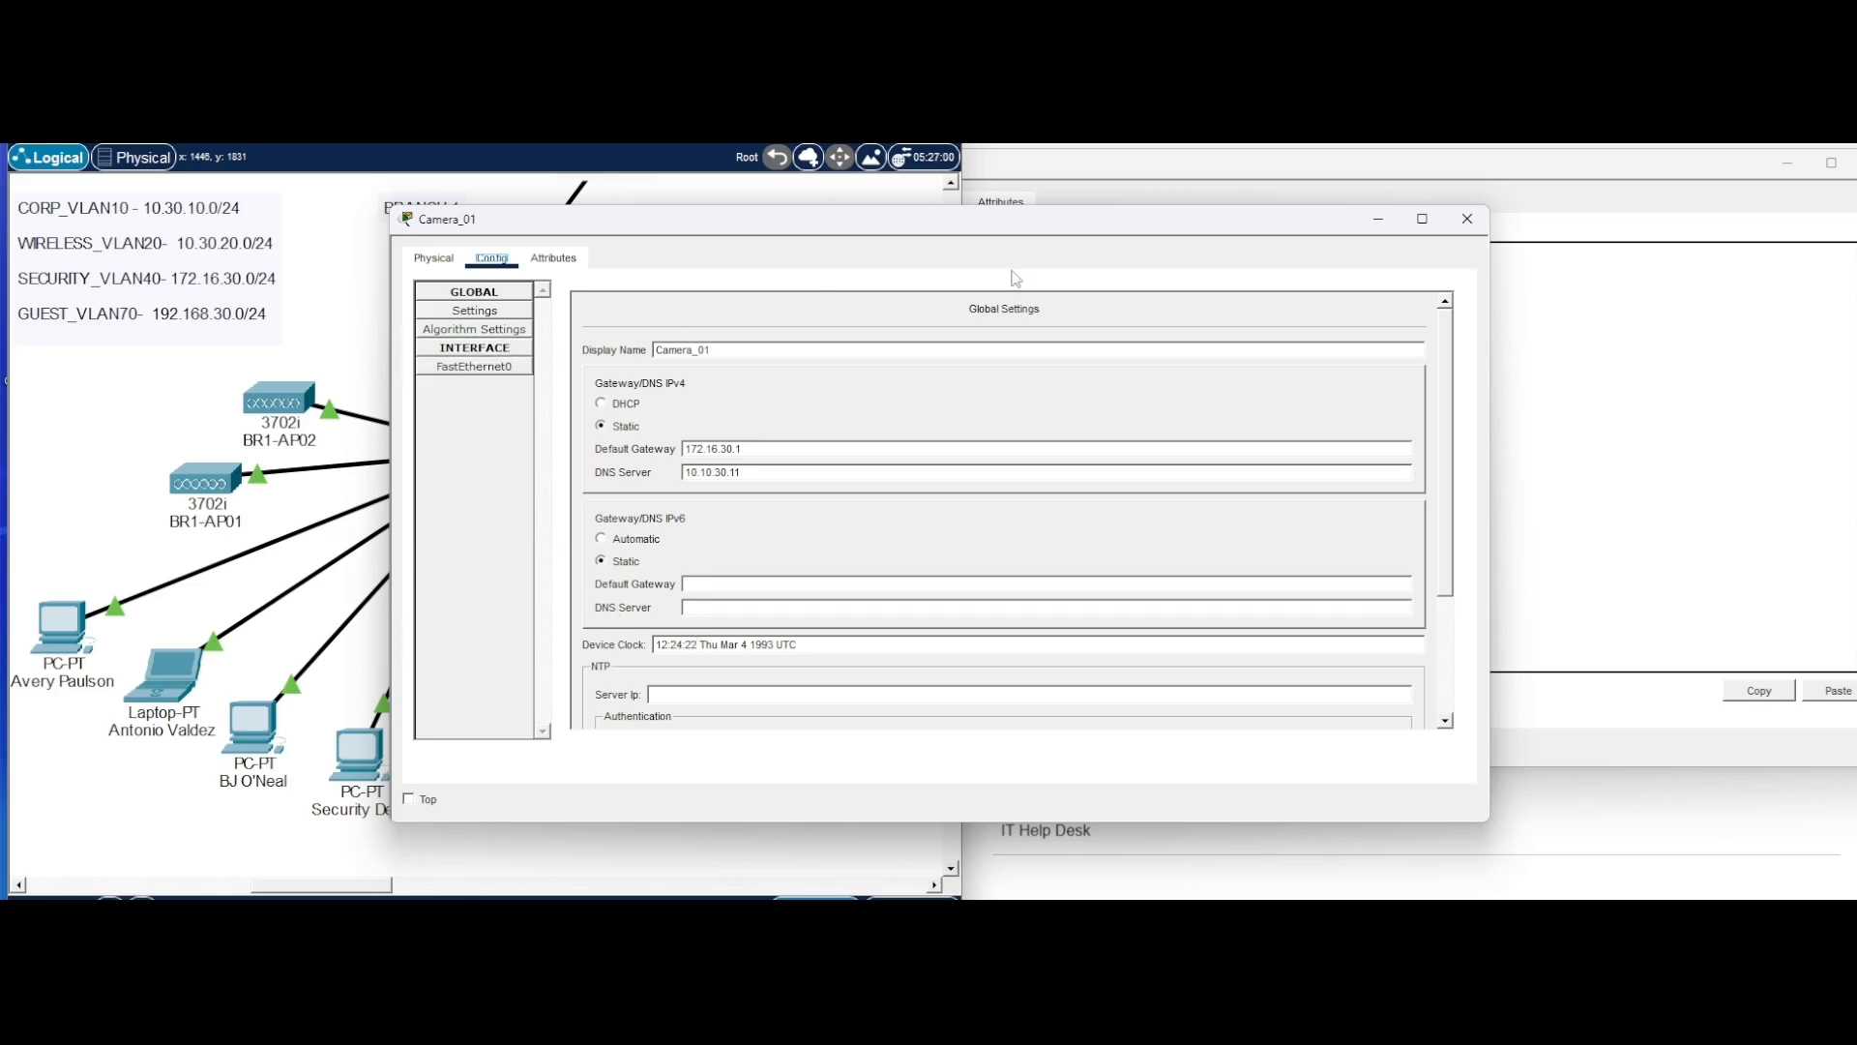
{"action": "left_click_drag", "start_coordinate": [961, 224], "coordinate": [901, 212]}
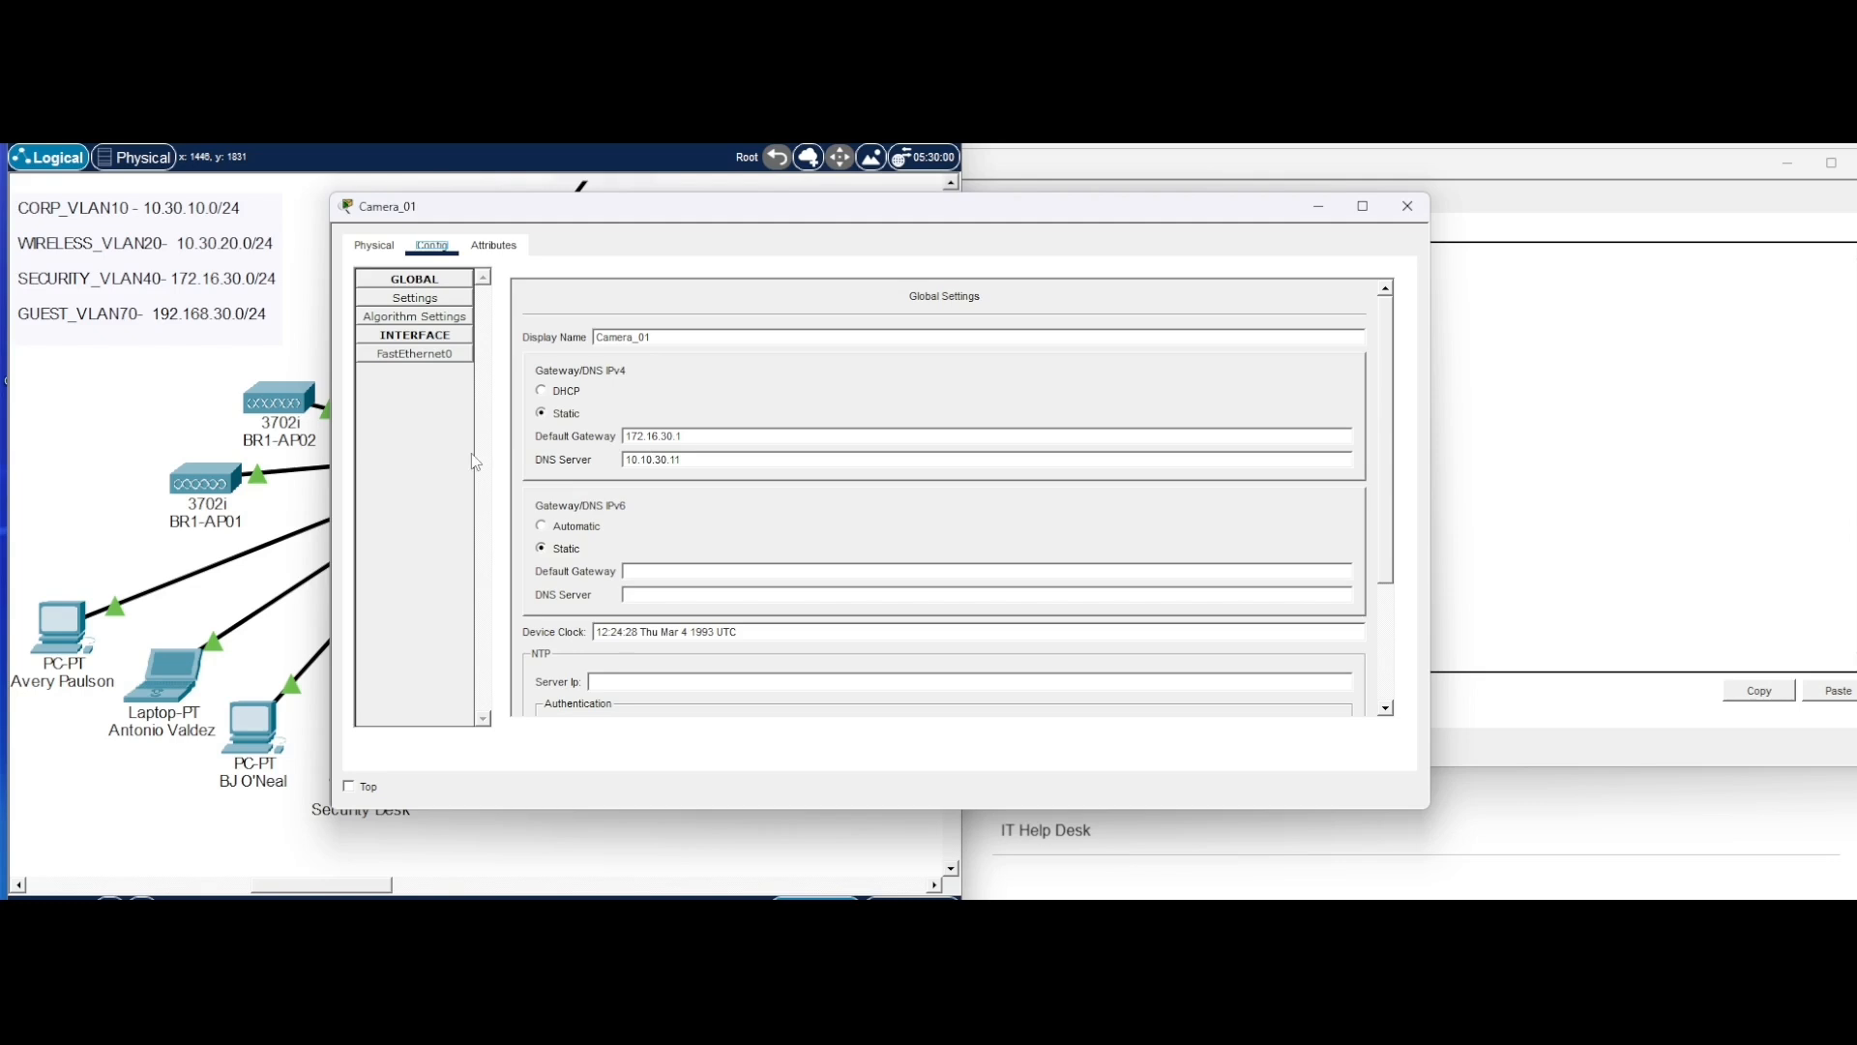
{"action": "left_click", "coordinate": [453, 354]}
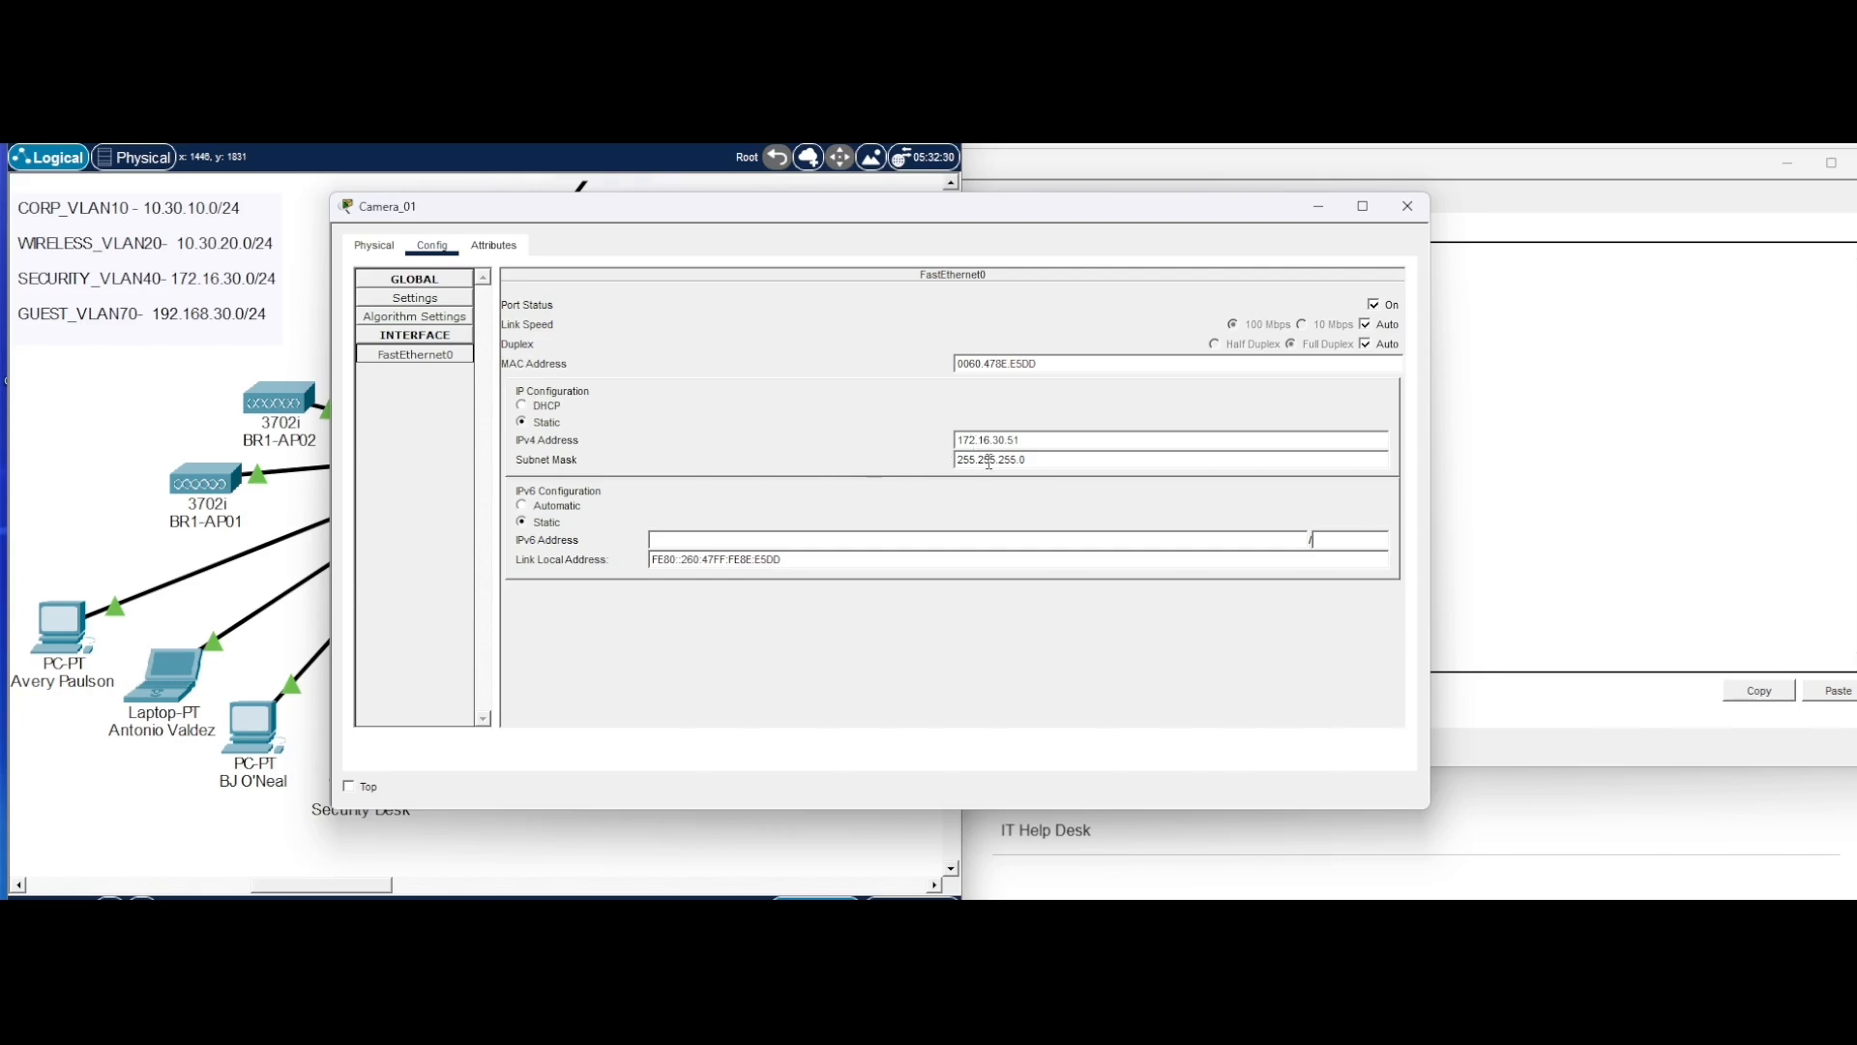
{"action": "left_click_drag", "start_coordinate": [948, 204], "coordinate": [582, 153]}
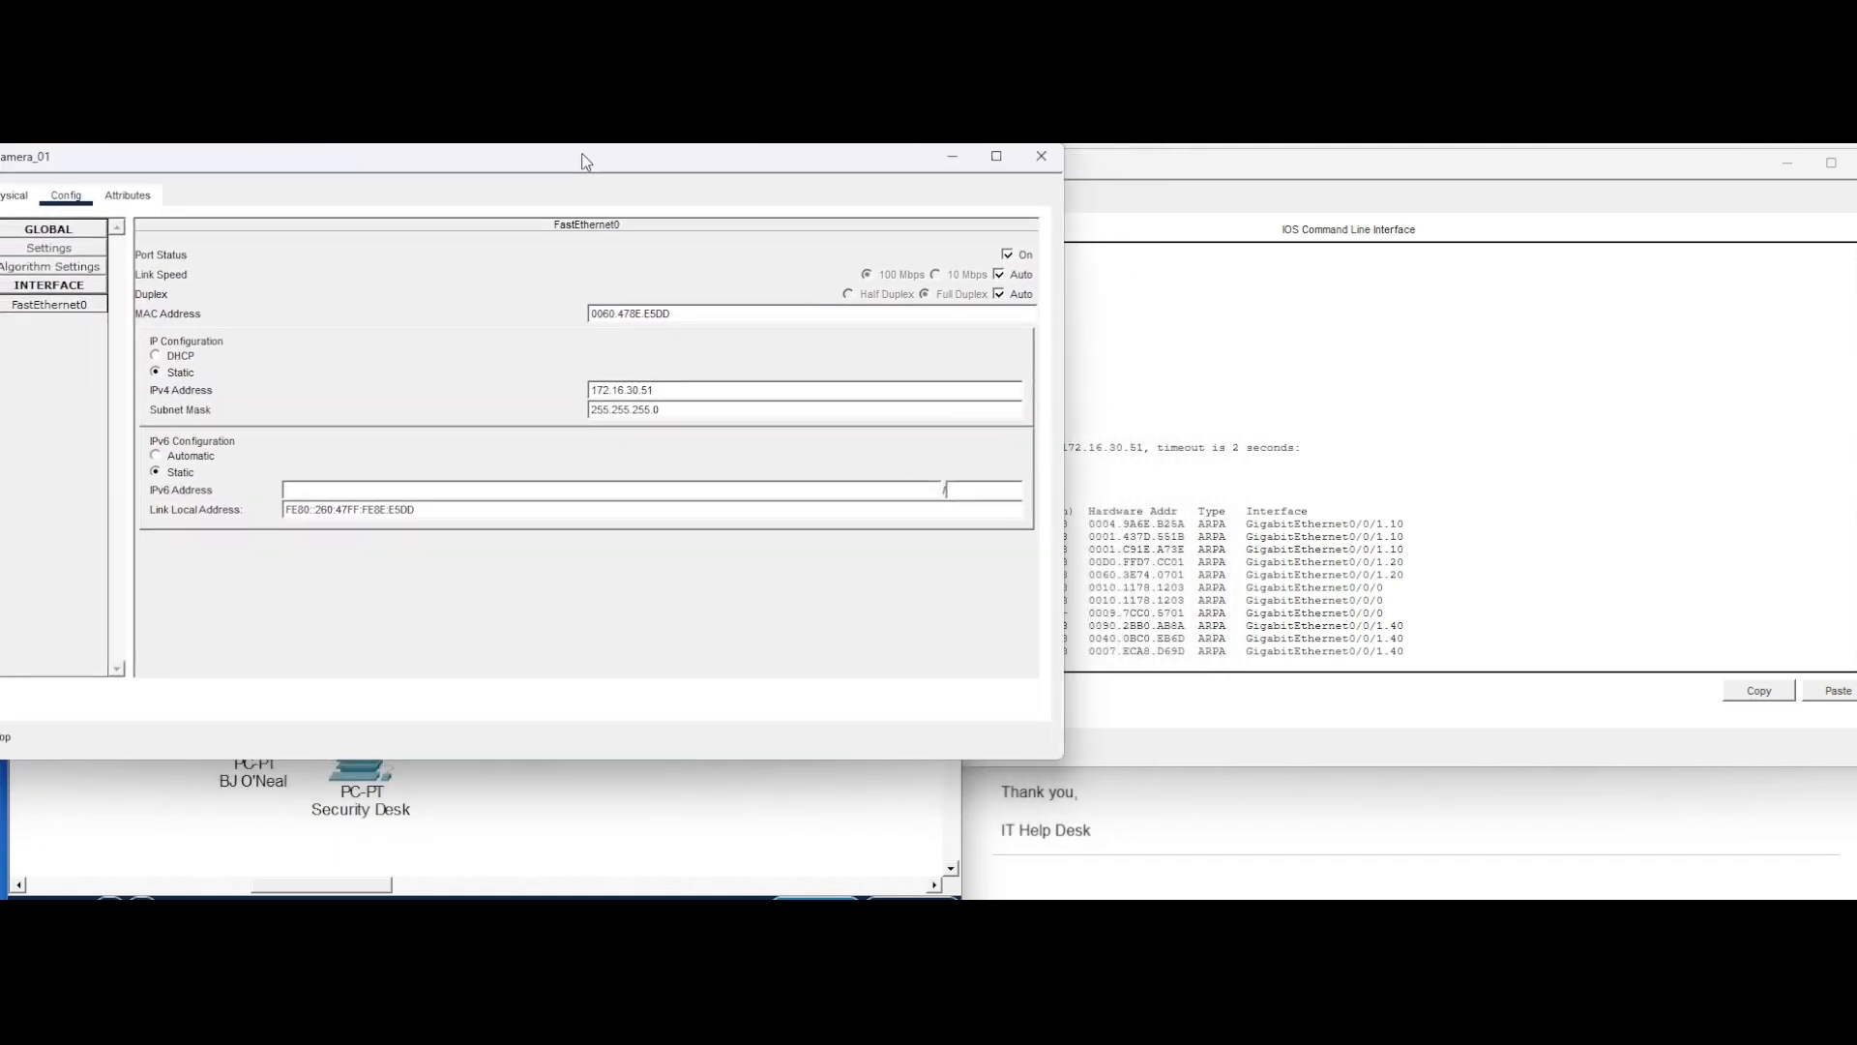
- Compare Camera_01's configured MAC address with the hardware address in the router's ARP entry for 172.16.30.51
{"action": "left_click", "coordinate": [760, 318]}
{"action": "left_click", "coordinate": [1305, 381]}
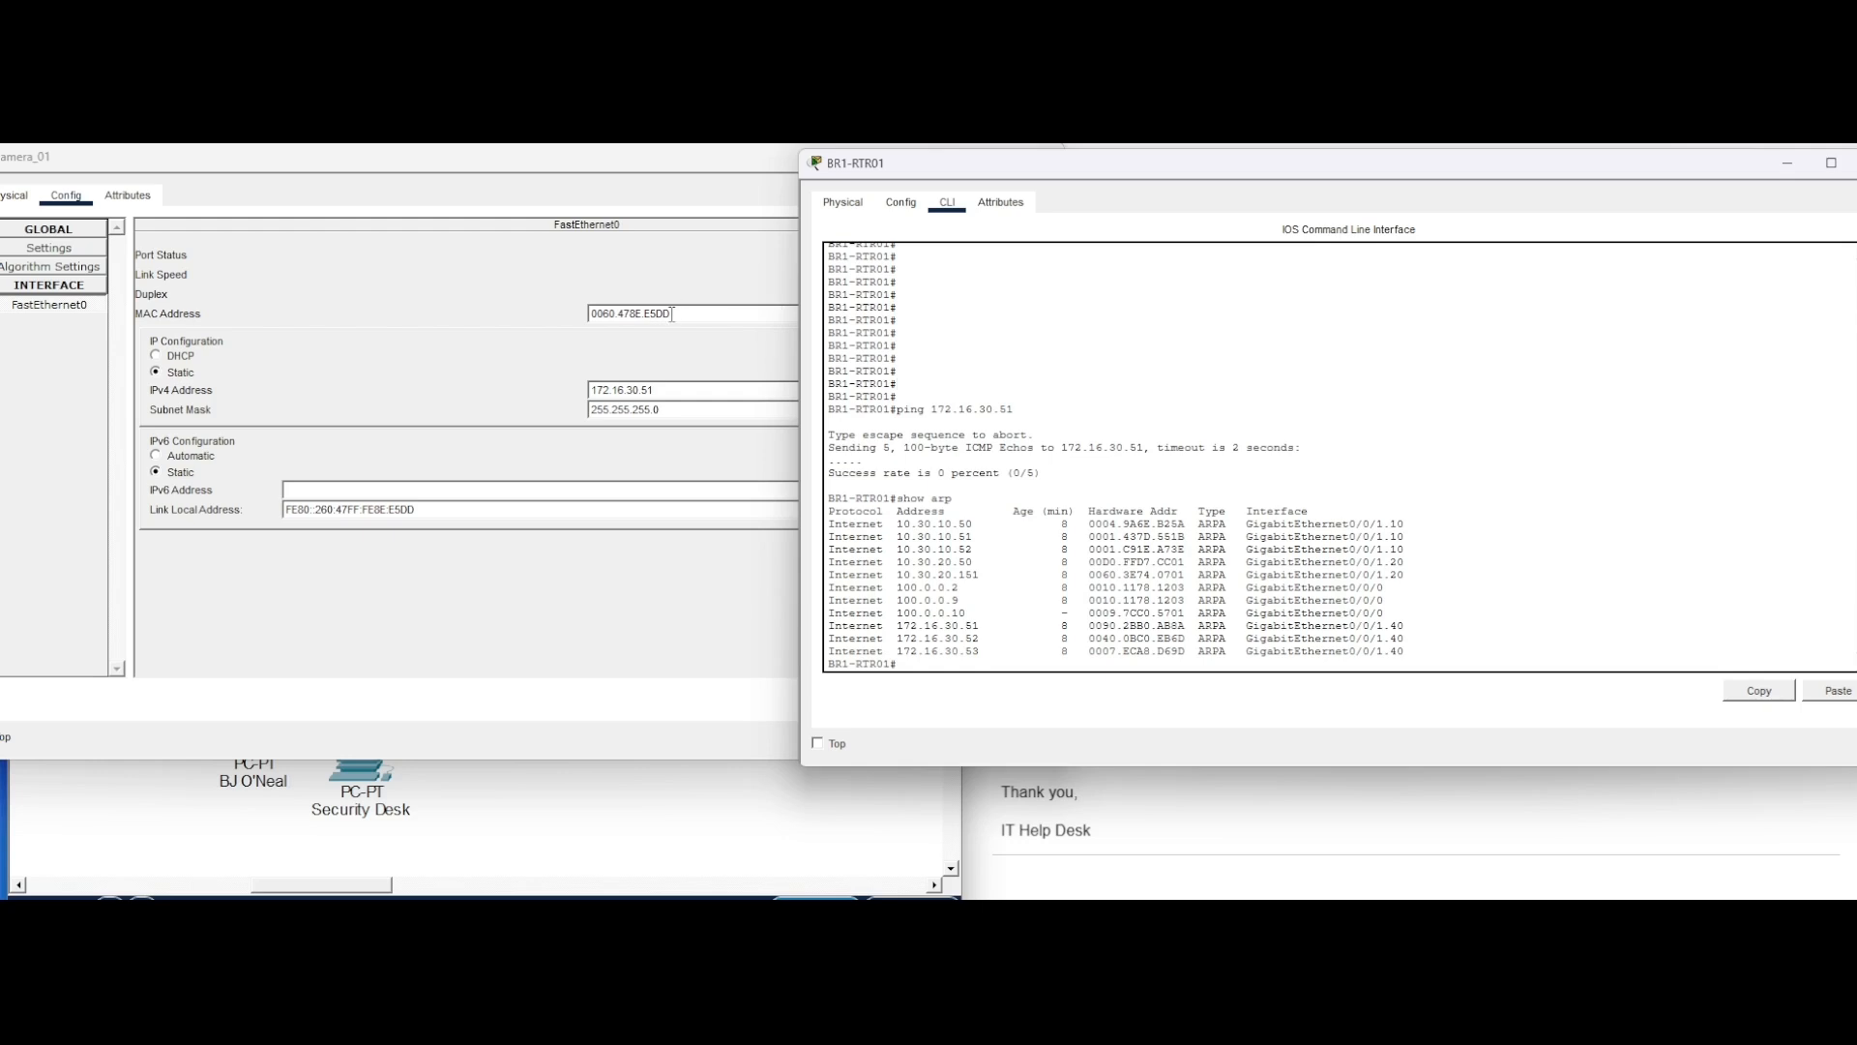
{"action": "left_click_drag", "start_coordinate": [672, 314], "coordinate": [647, 313]}
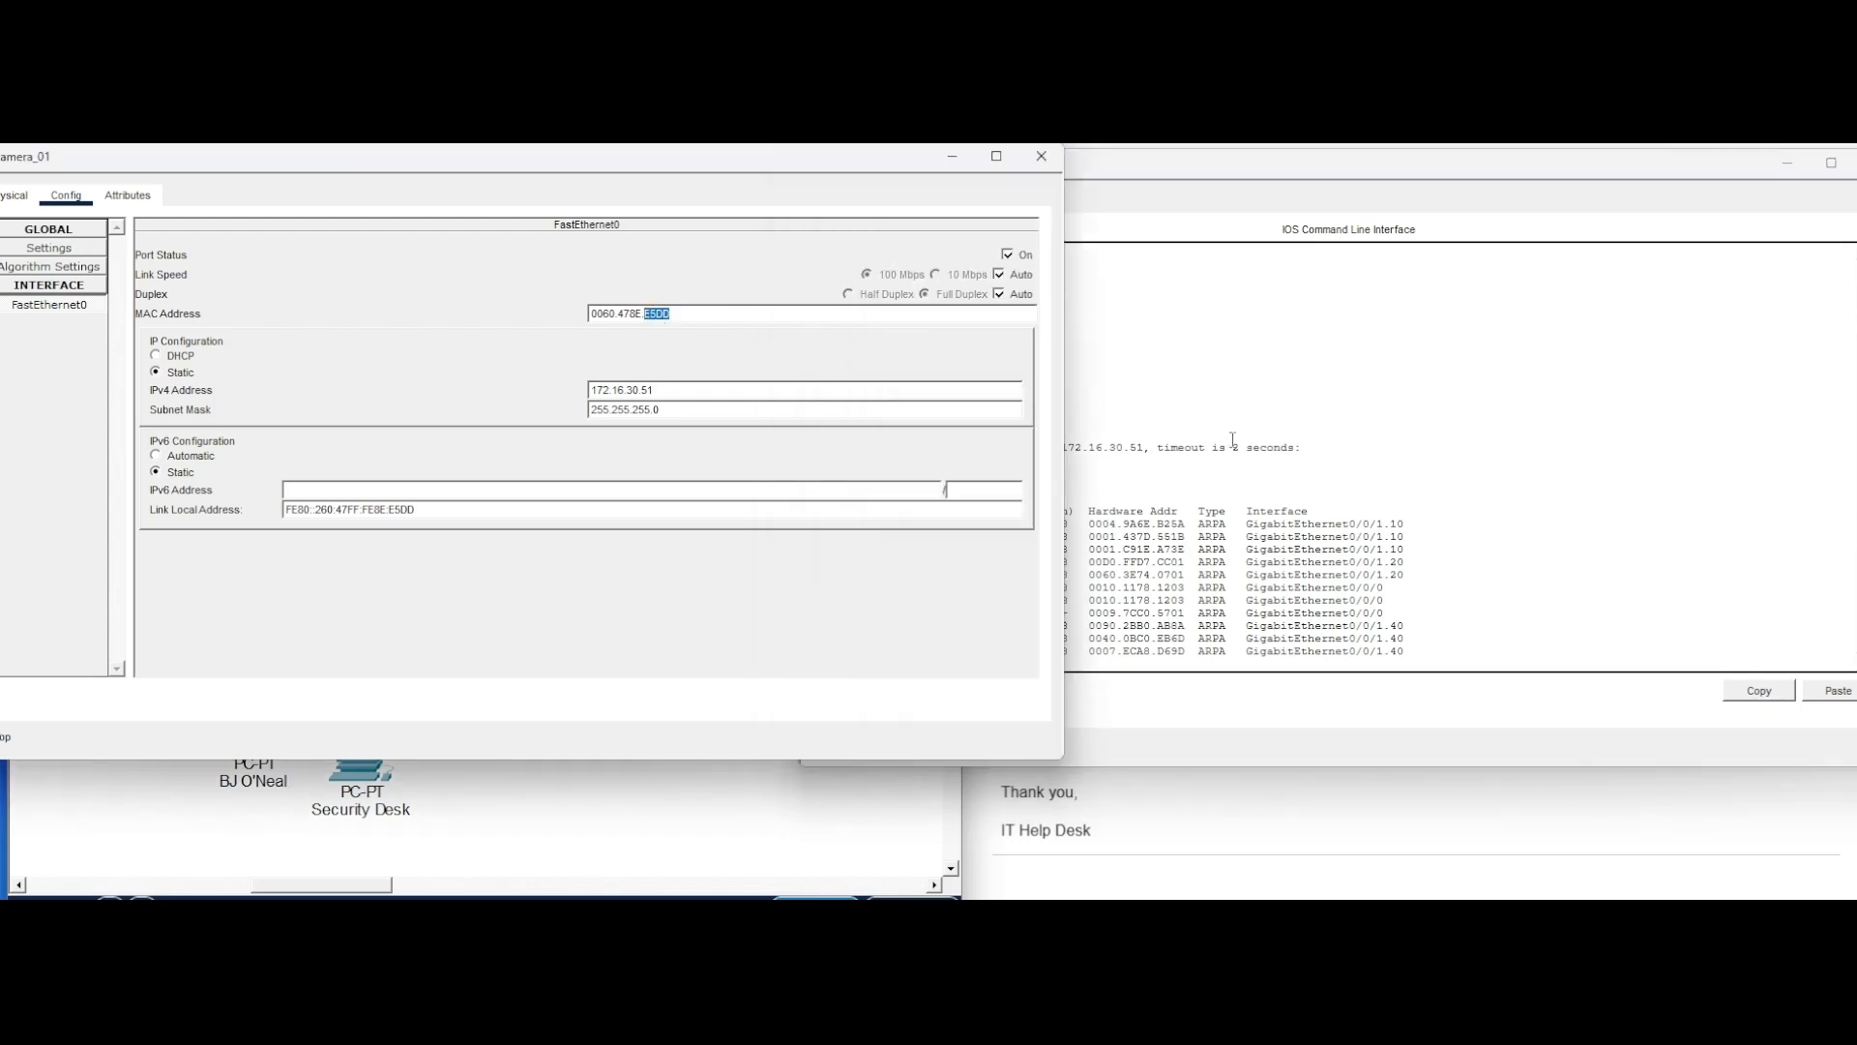
{"action": "left_click", "coordinate": [1211, 629]}
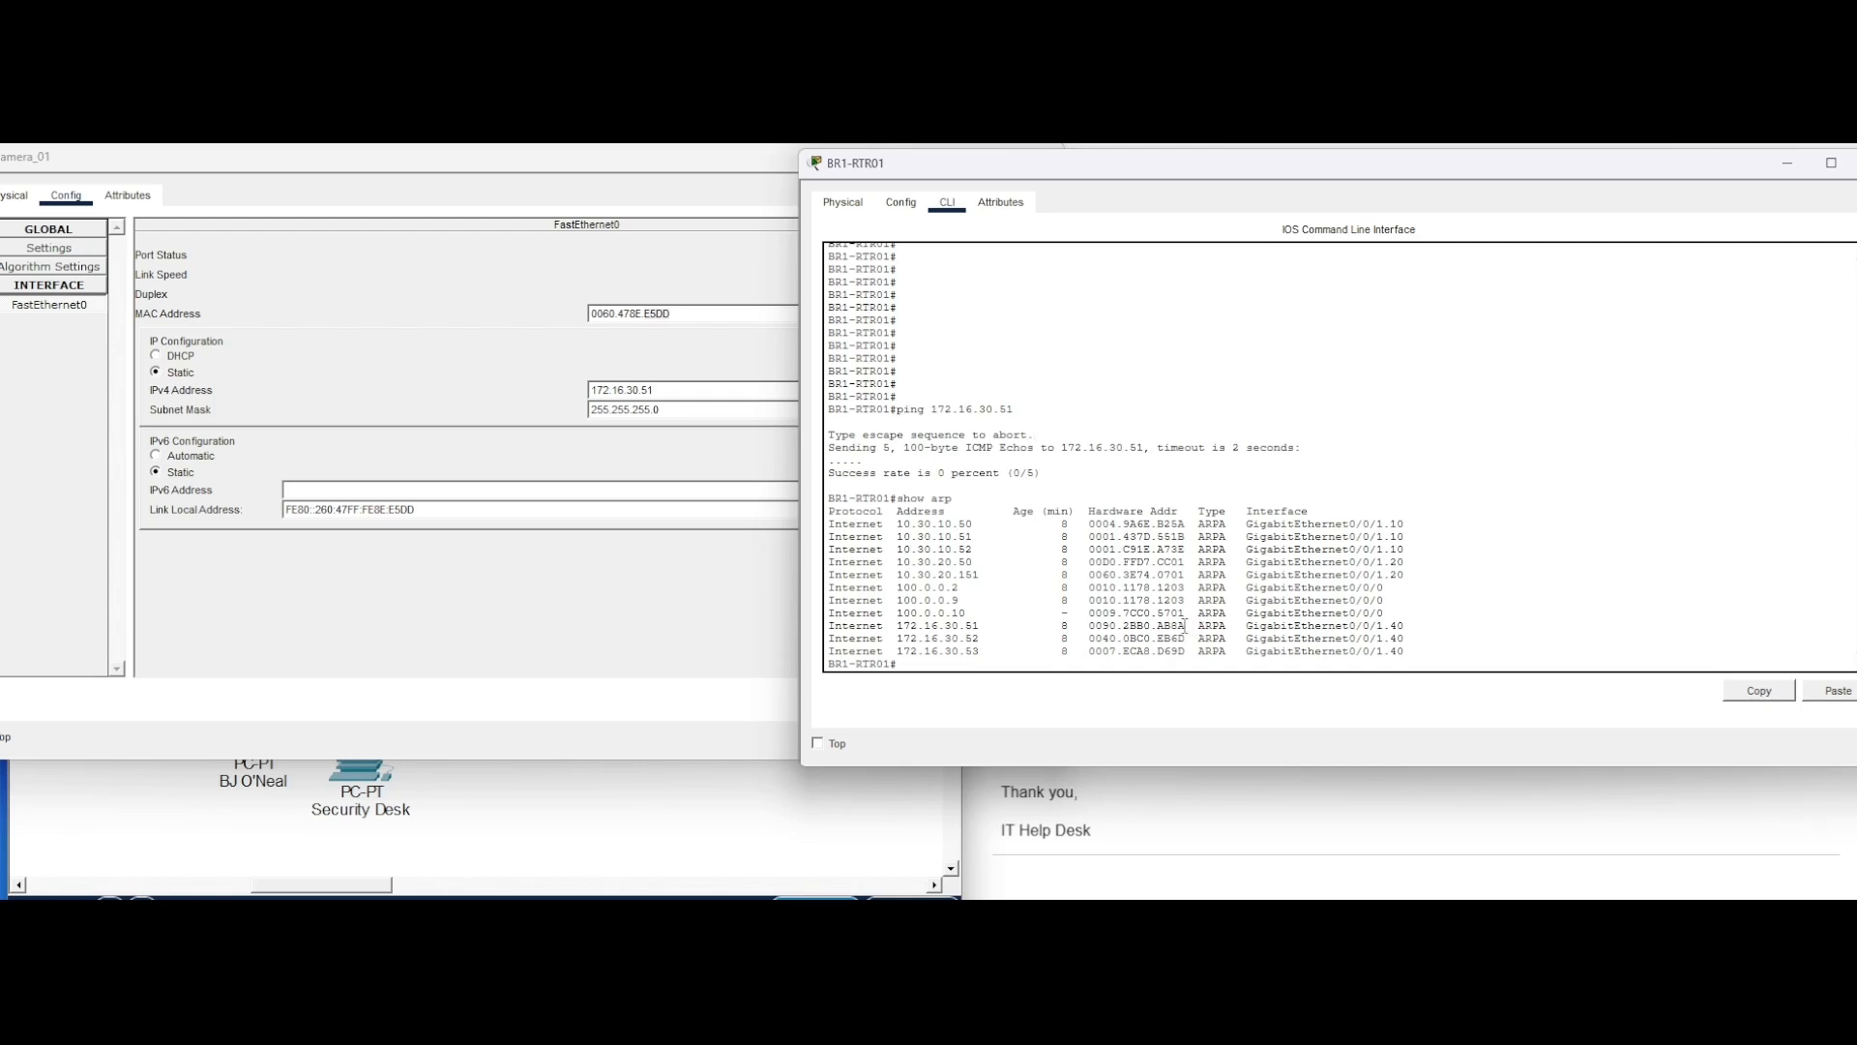
{"action": "left_click_drag", "start_coordinate": [1186, 629], "coordinate": [1156, 630]}
{"action": "left_click_drag", "start_coordinate": [980, 626], "coordinate": [899, 626]}
{"action": "left_click_drag", "start_coordinate": [1097, 627], "coordinate": [1184, 632]}
{"action": "left_click", "coordinate": [1184, 632]}
{"action": "double_click", "coordinate": [1182, 627]}
{"action": "left_click", "coordinate": [1184, 631]}
- Clear the ARP table on BR1-RTR01 with "clear arp"
{"action": "key", "text": "Return"}
{"action": "key", "text": "Return"}
{"action": "type", "text": "clear arp"}
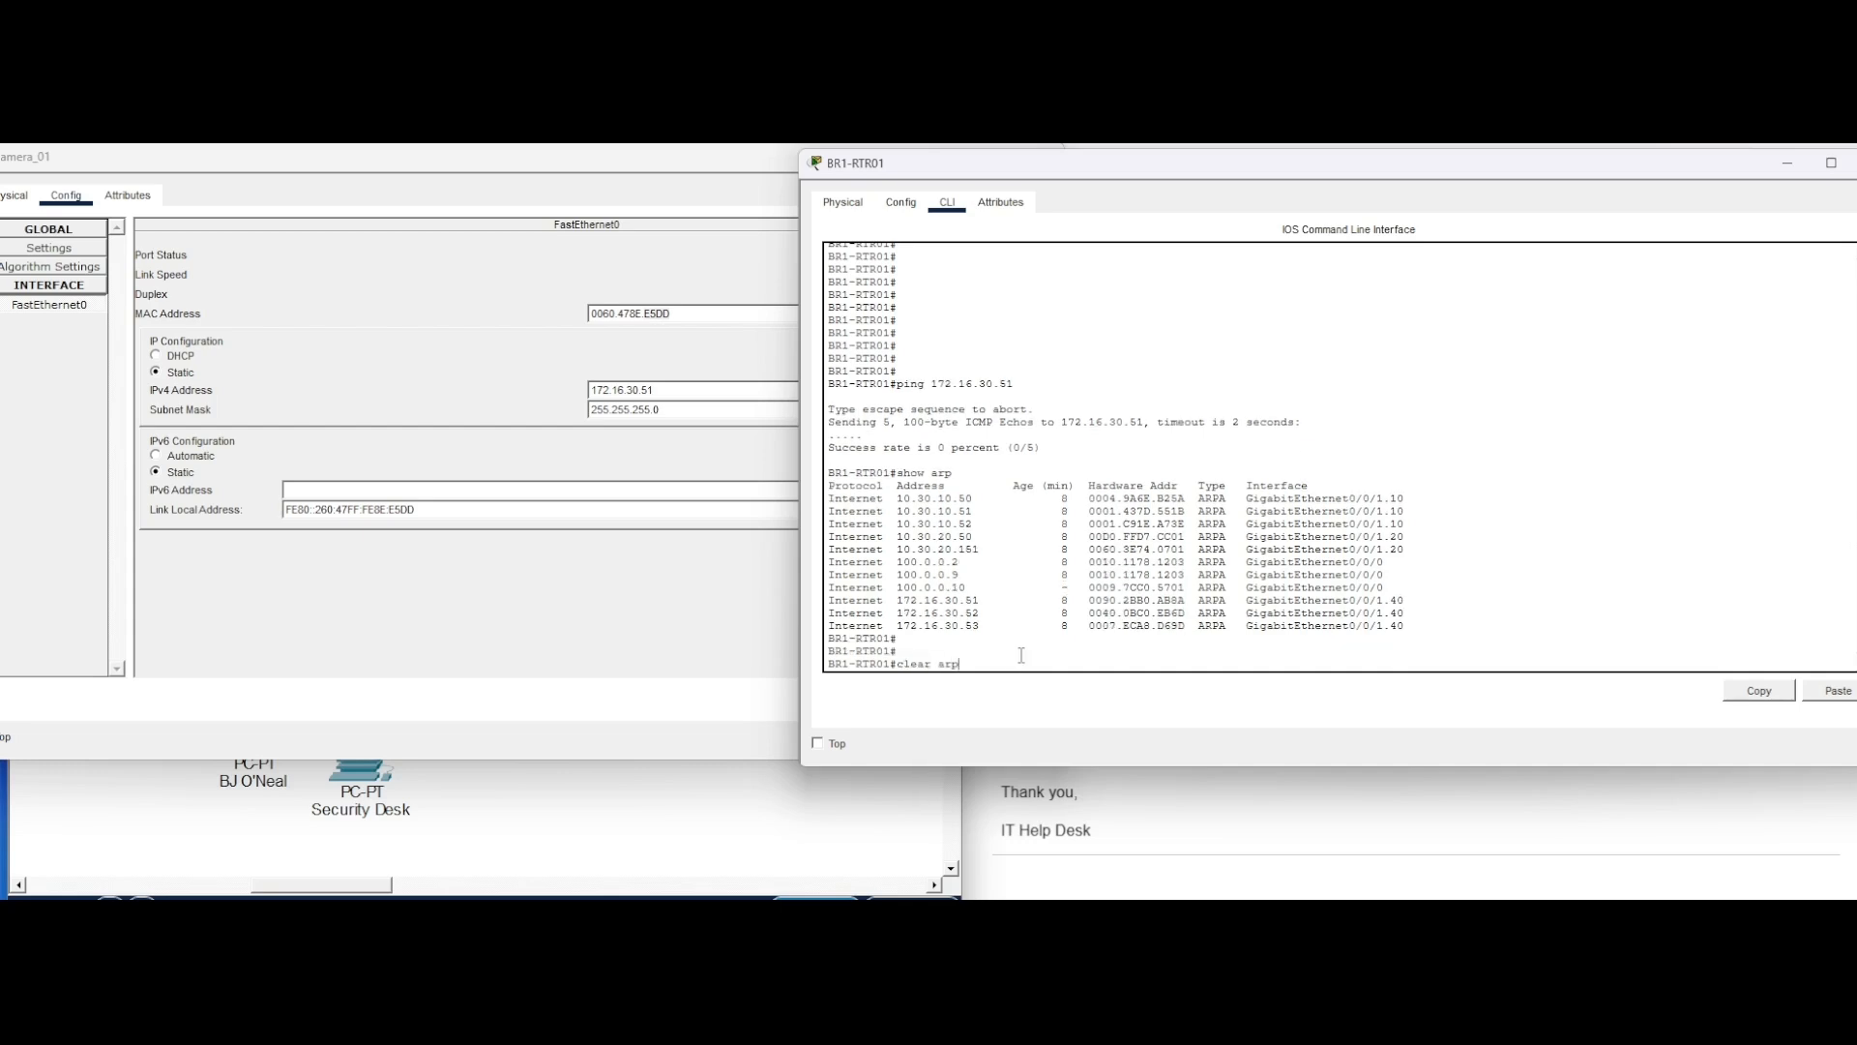
{"action": "key", "text": "Return"}
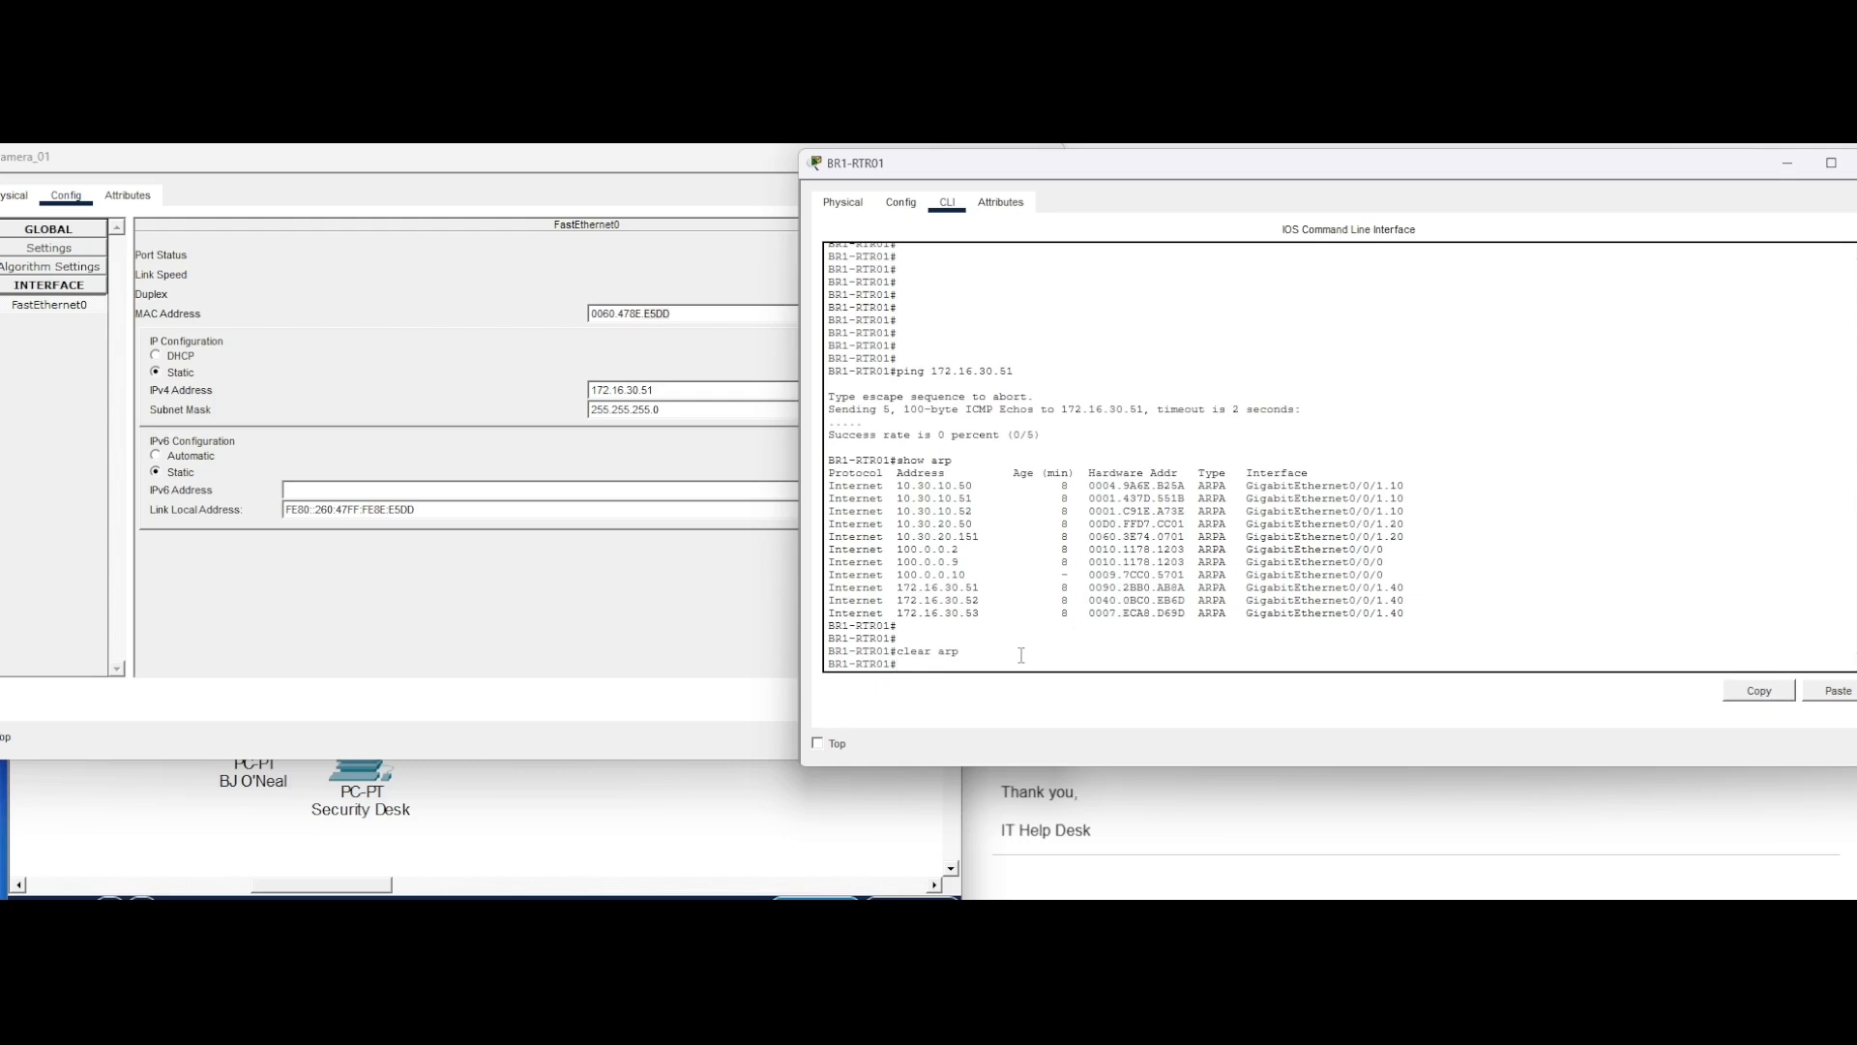
- Repeat the ping to 172.16.30.51 from BR1-RTR01
{"action": "key", "text": "Up"}
{"action": "key", "text": "Up"}
{"action": "key", "text": "Up"}
{"action": "key", "text": "Return"}
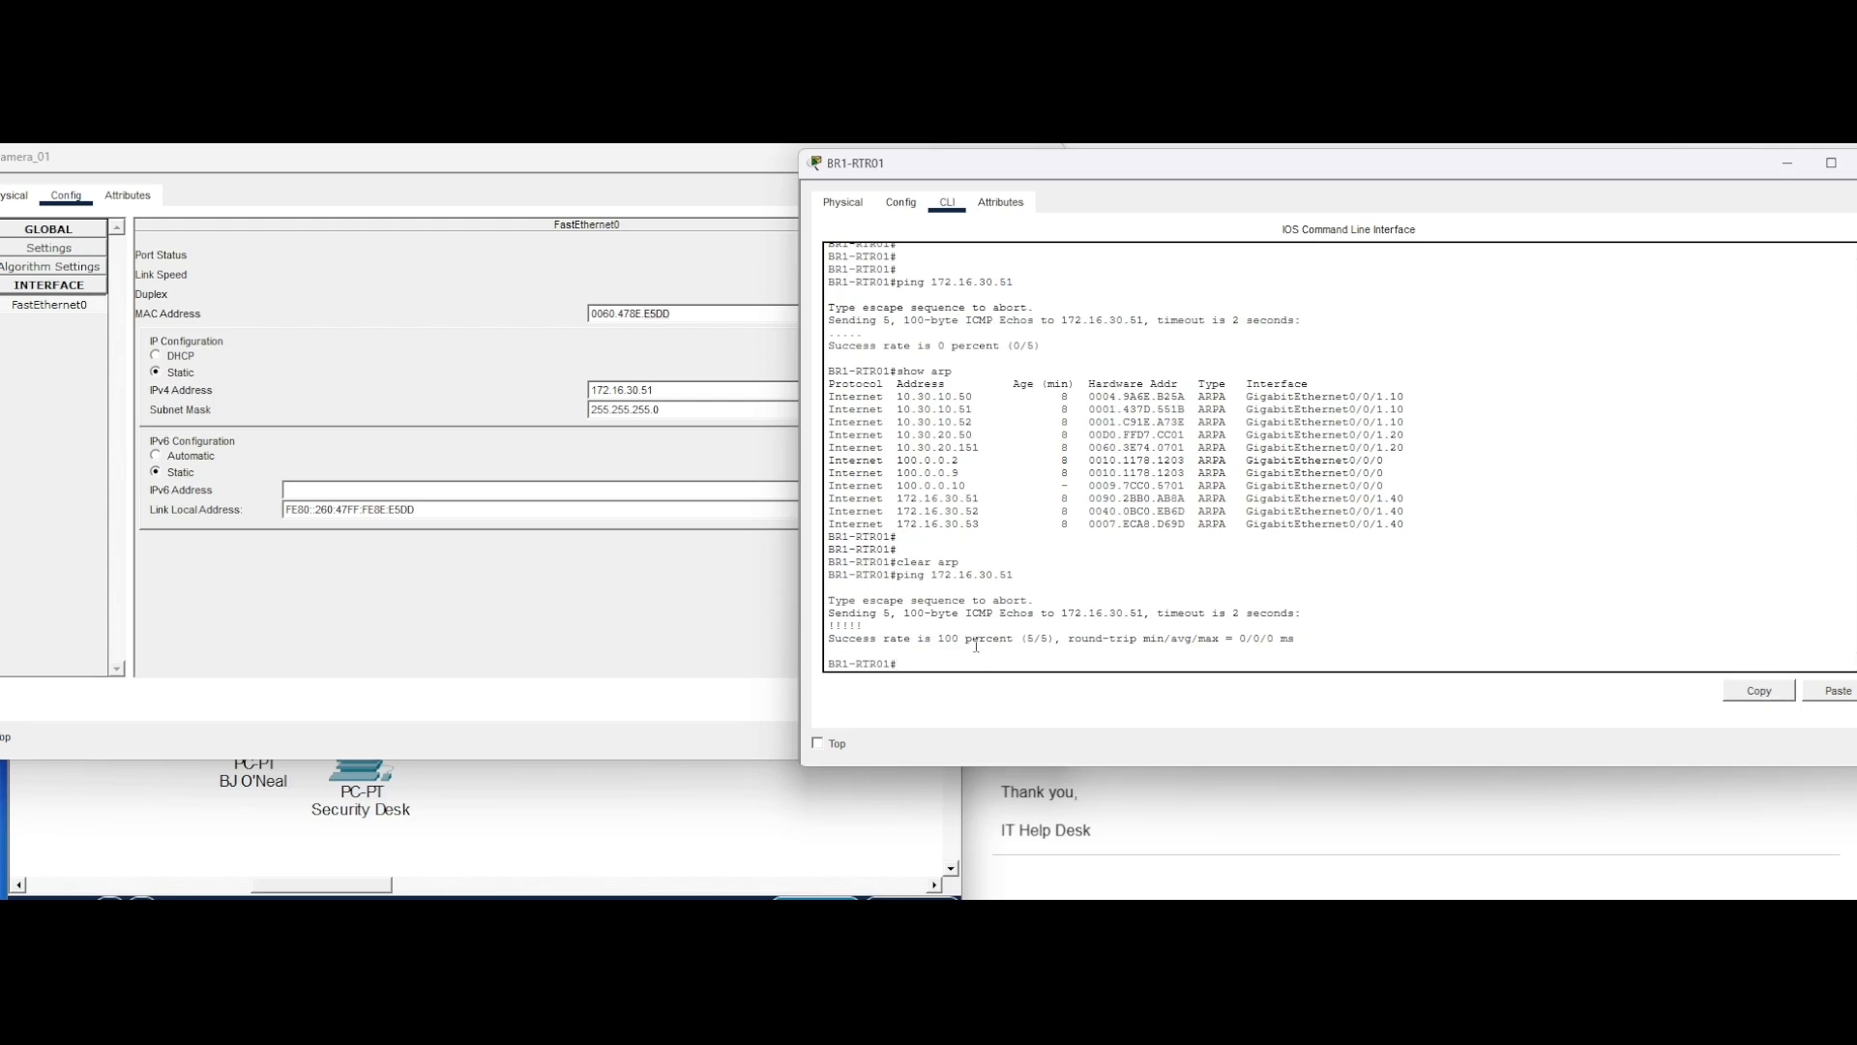
- Run "show arp" again on BR1-RTR01, compare the 172.16.30.51 entry with Camera_01's MAC address, and minimize both windows
{"action": "type", "text": "show arp"}
{"action": "key", "text": "Return"}
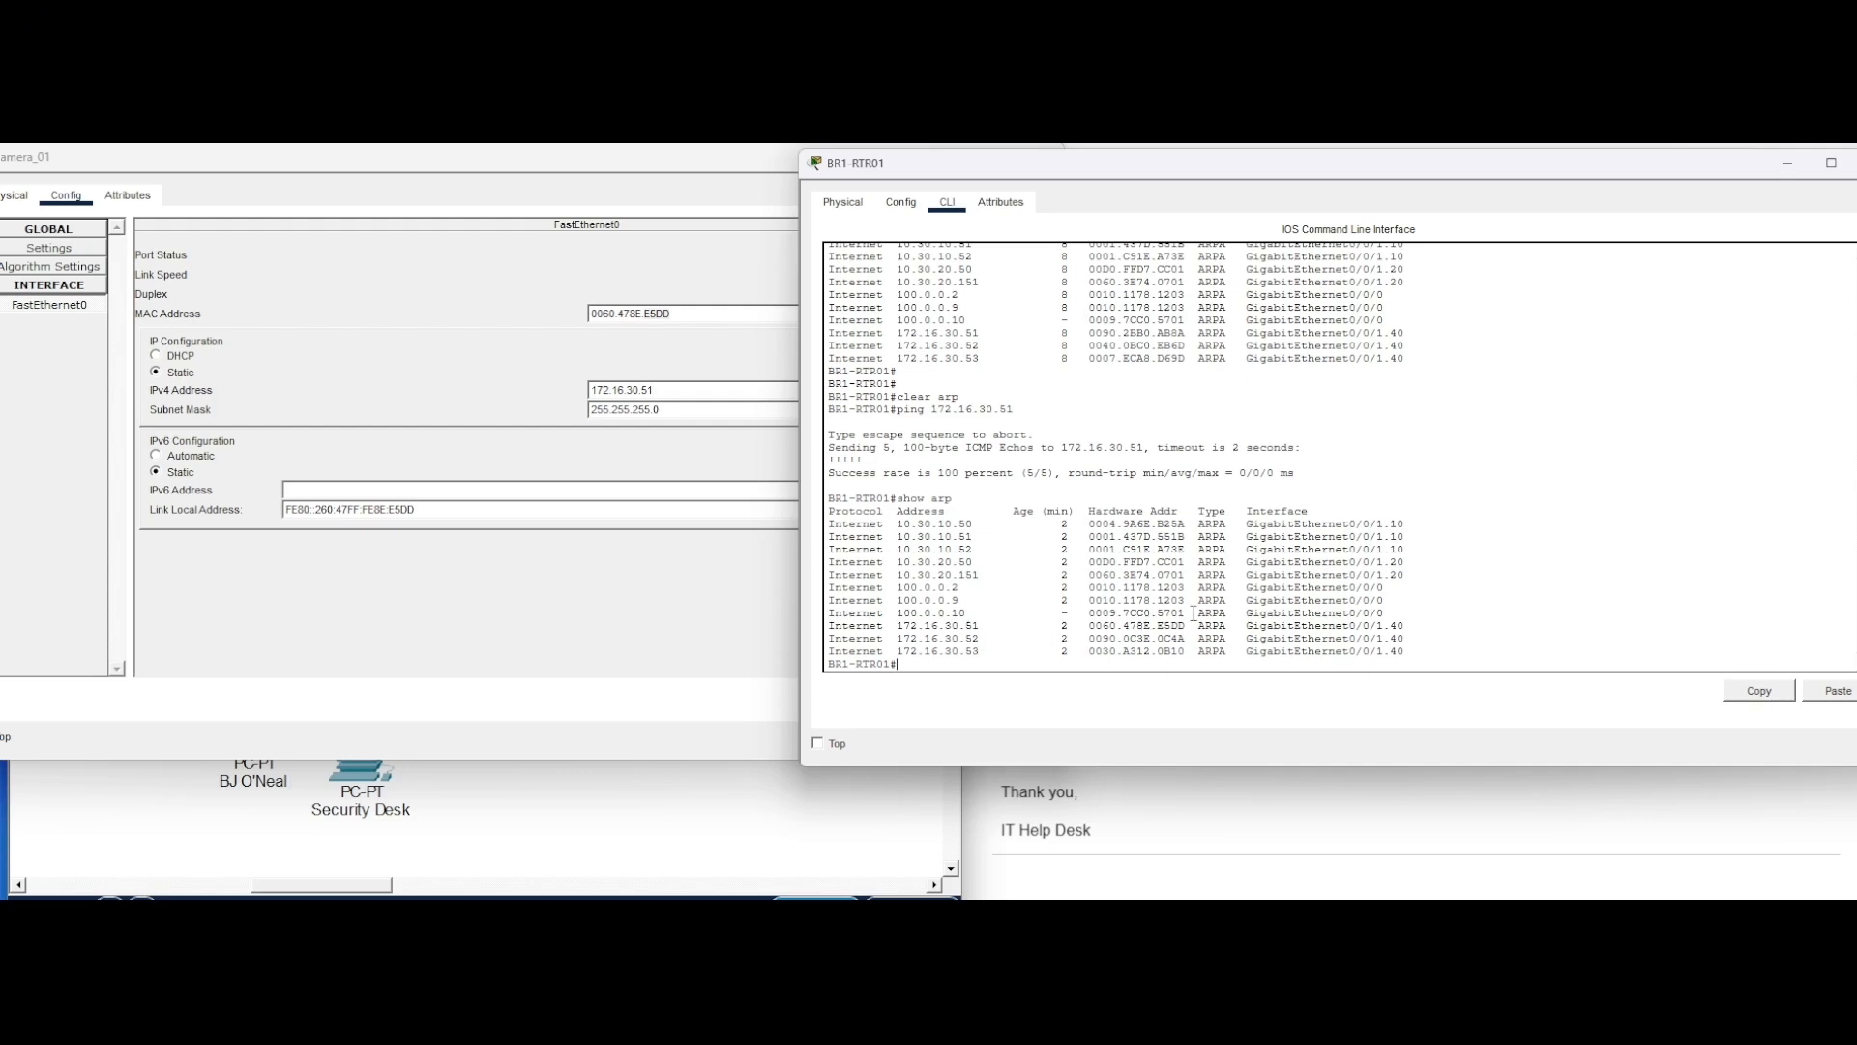
{"action": "left_click_drag", "start_coordinate": [1192, 627], "coordinate": [895, 627]}
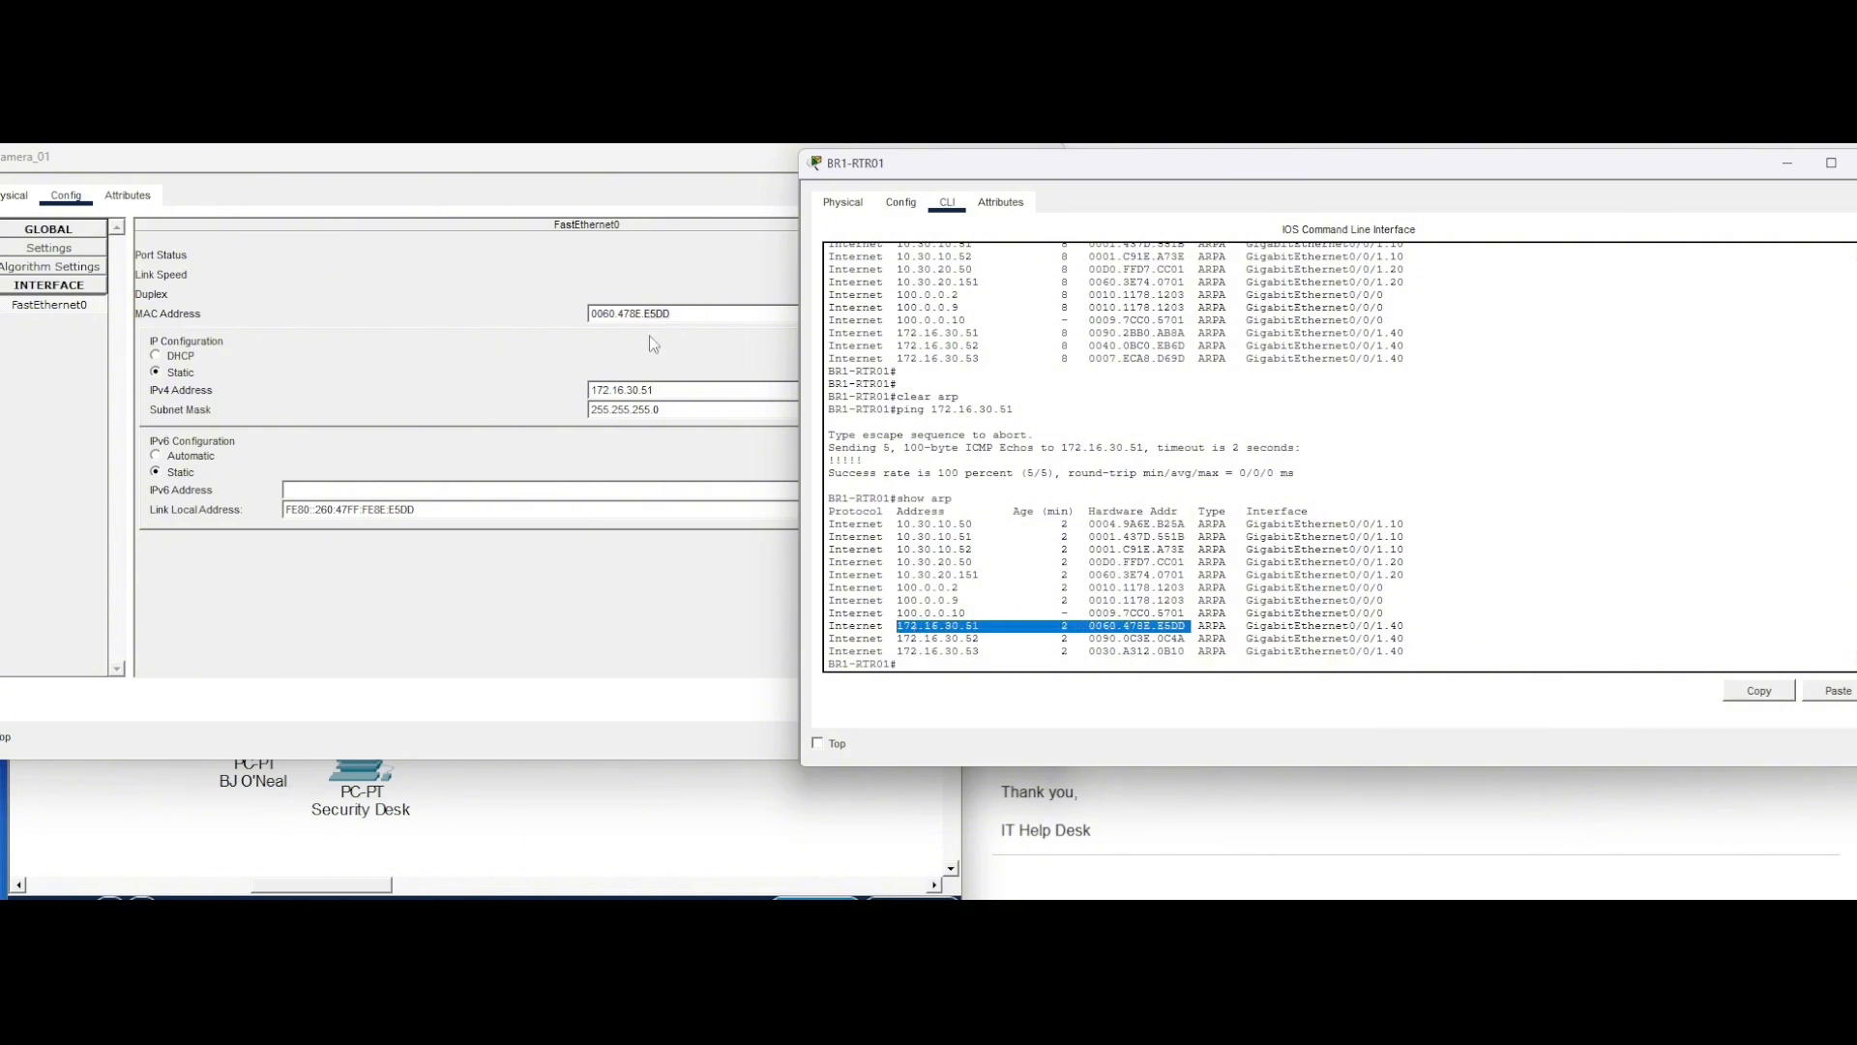
{"action": "left_click_drag", "start_coordinate": [674, 313], "coordinate": [589, 312]}
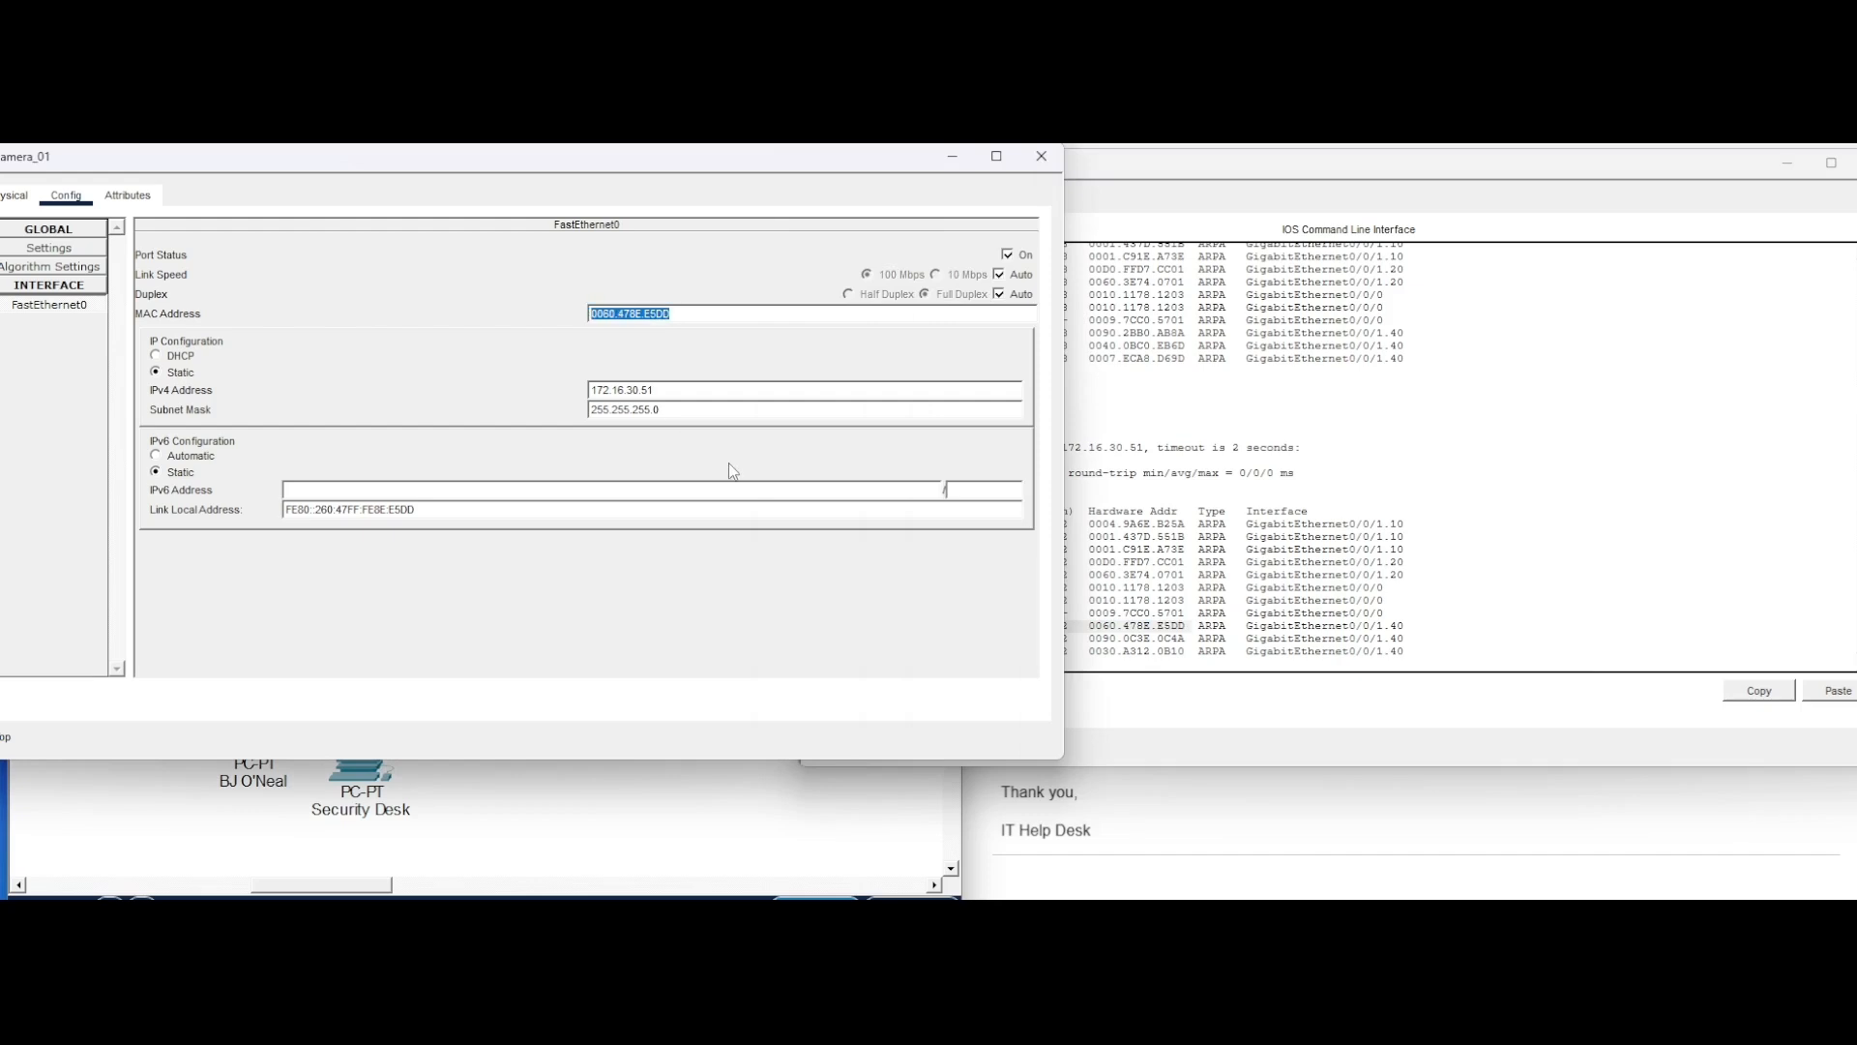
{"action": "left_click", "coordinate": [951, 161]}
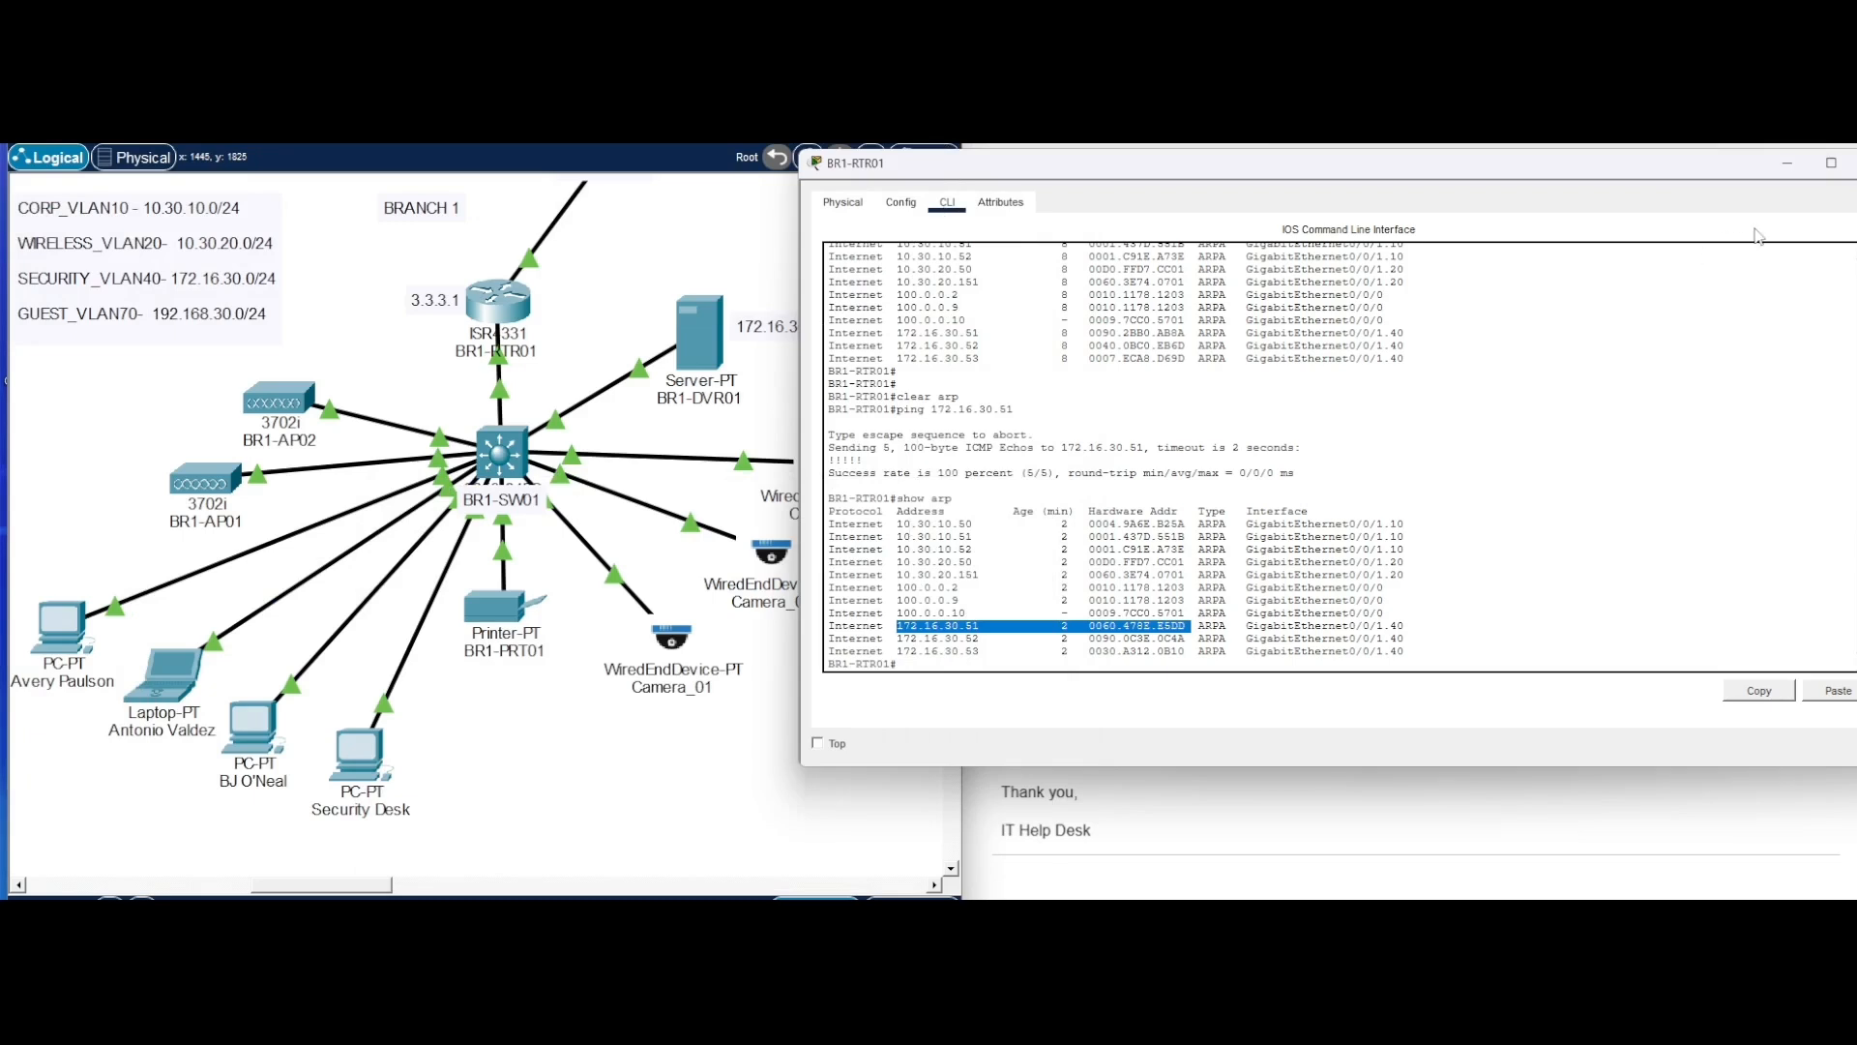
{"action": "left_click", "coordinate": [1785, 163]}
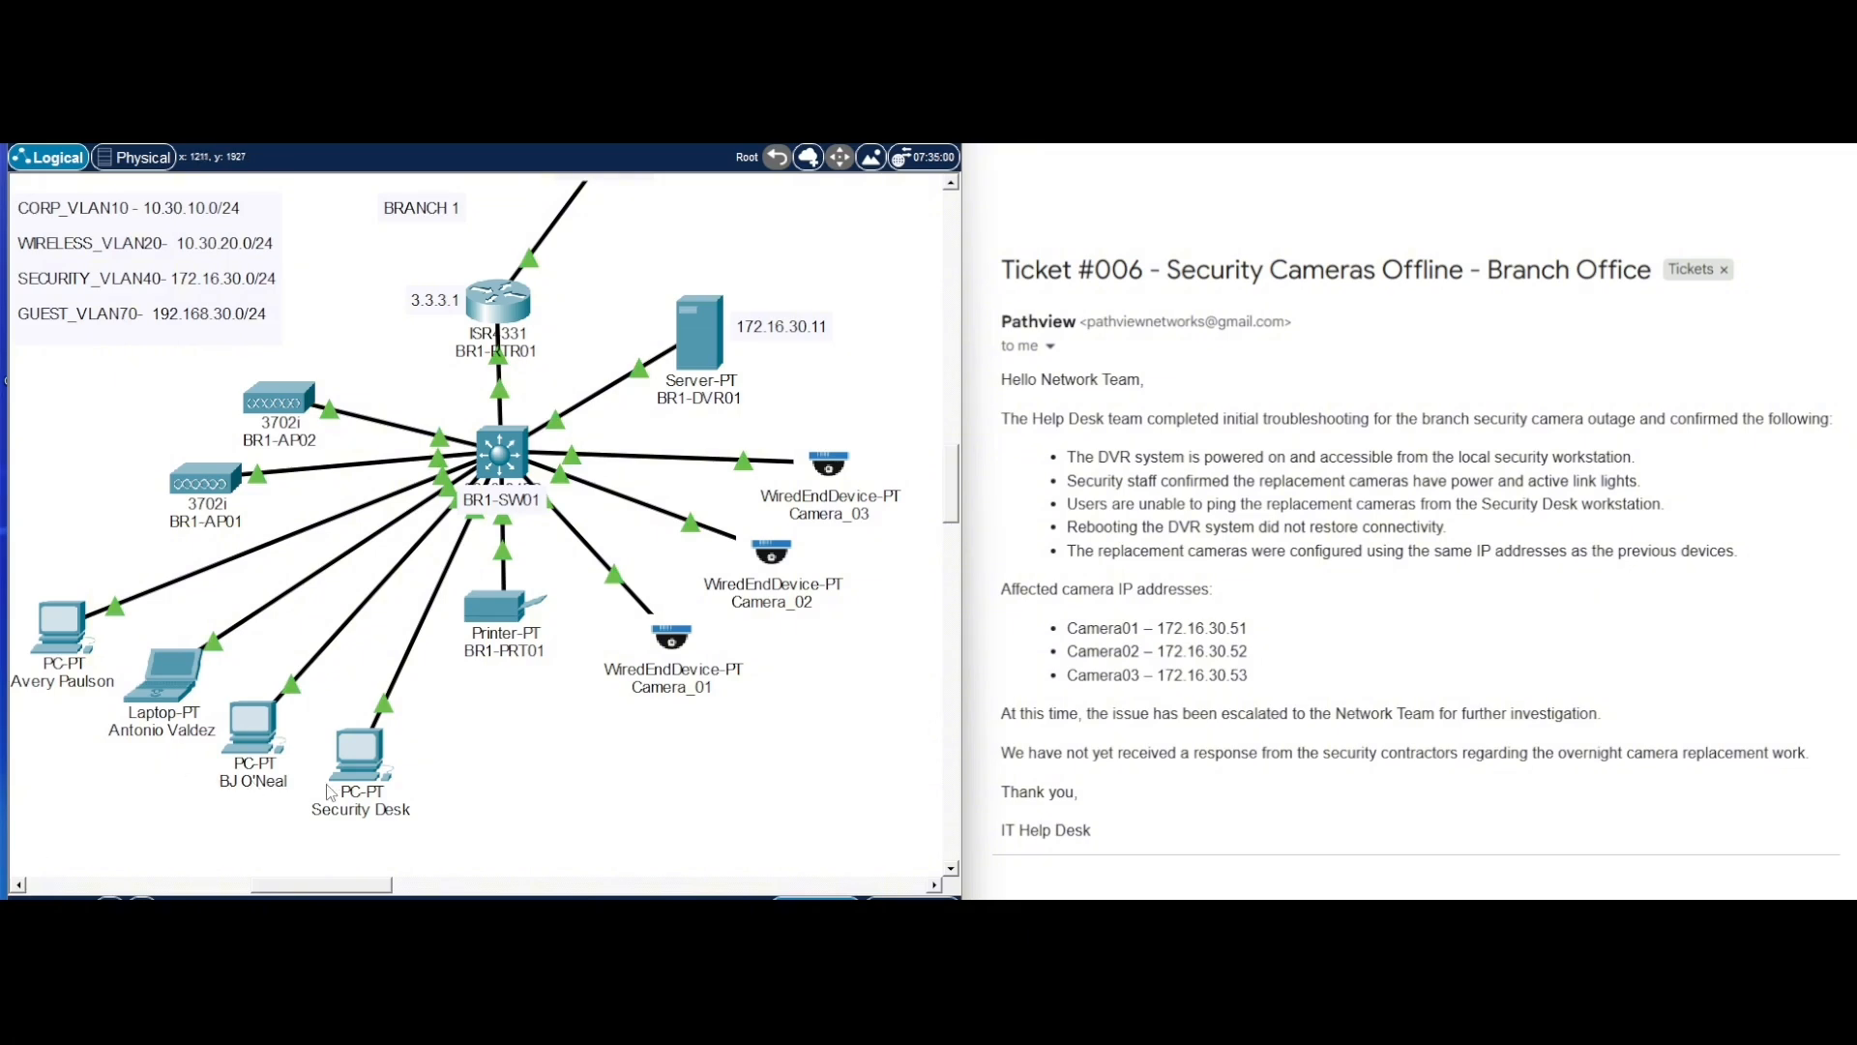
{"action": "left_click", "coordinate": [371, 759]}
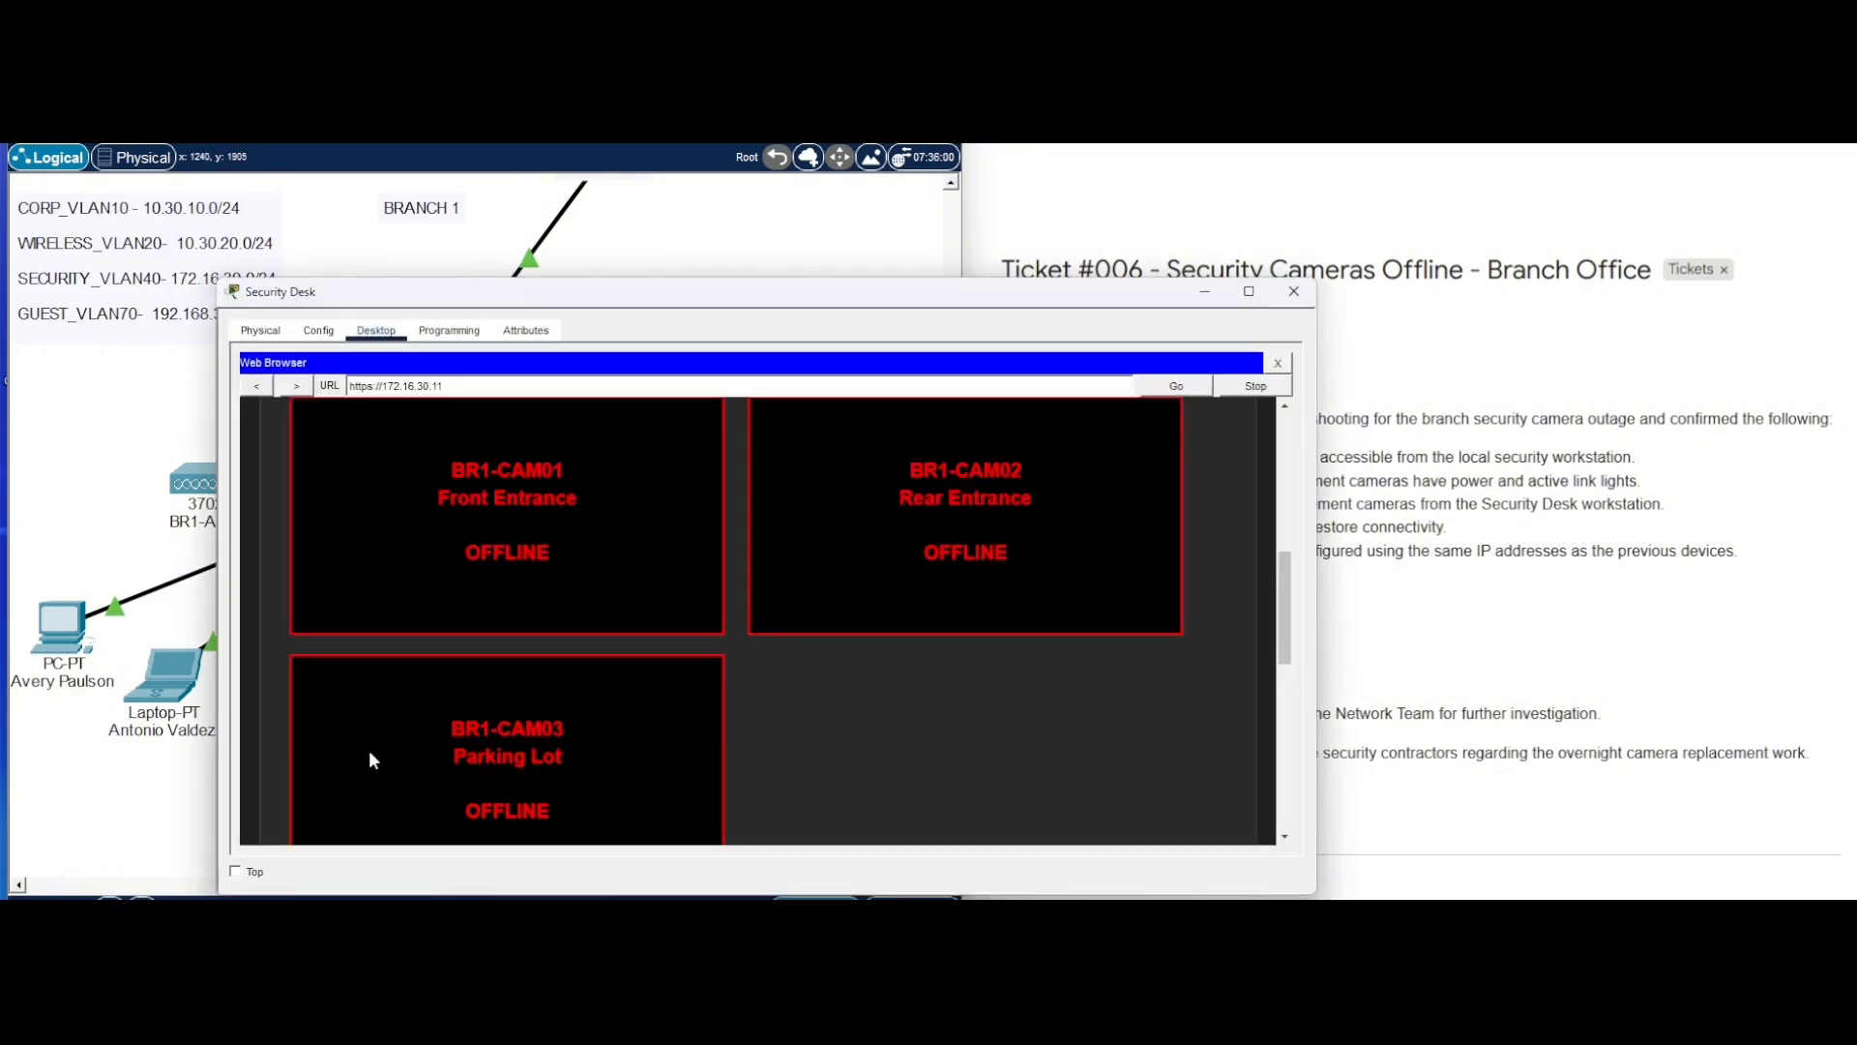
{"action": "scroll", "coordinate": [393, 743], "scroll_direction": "up", "scroll_amount": 3}
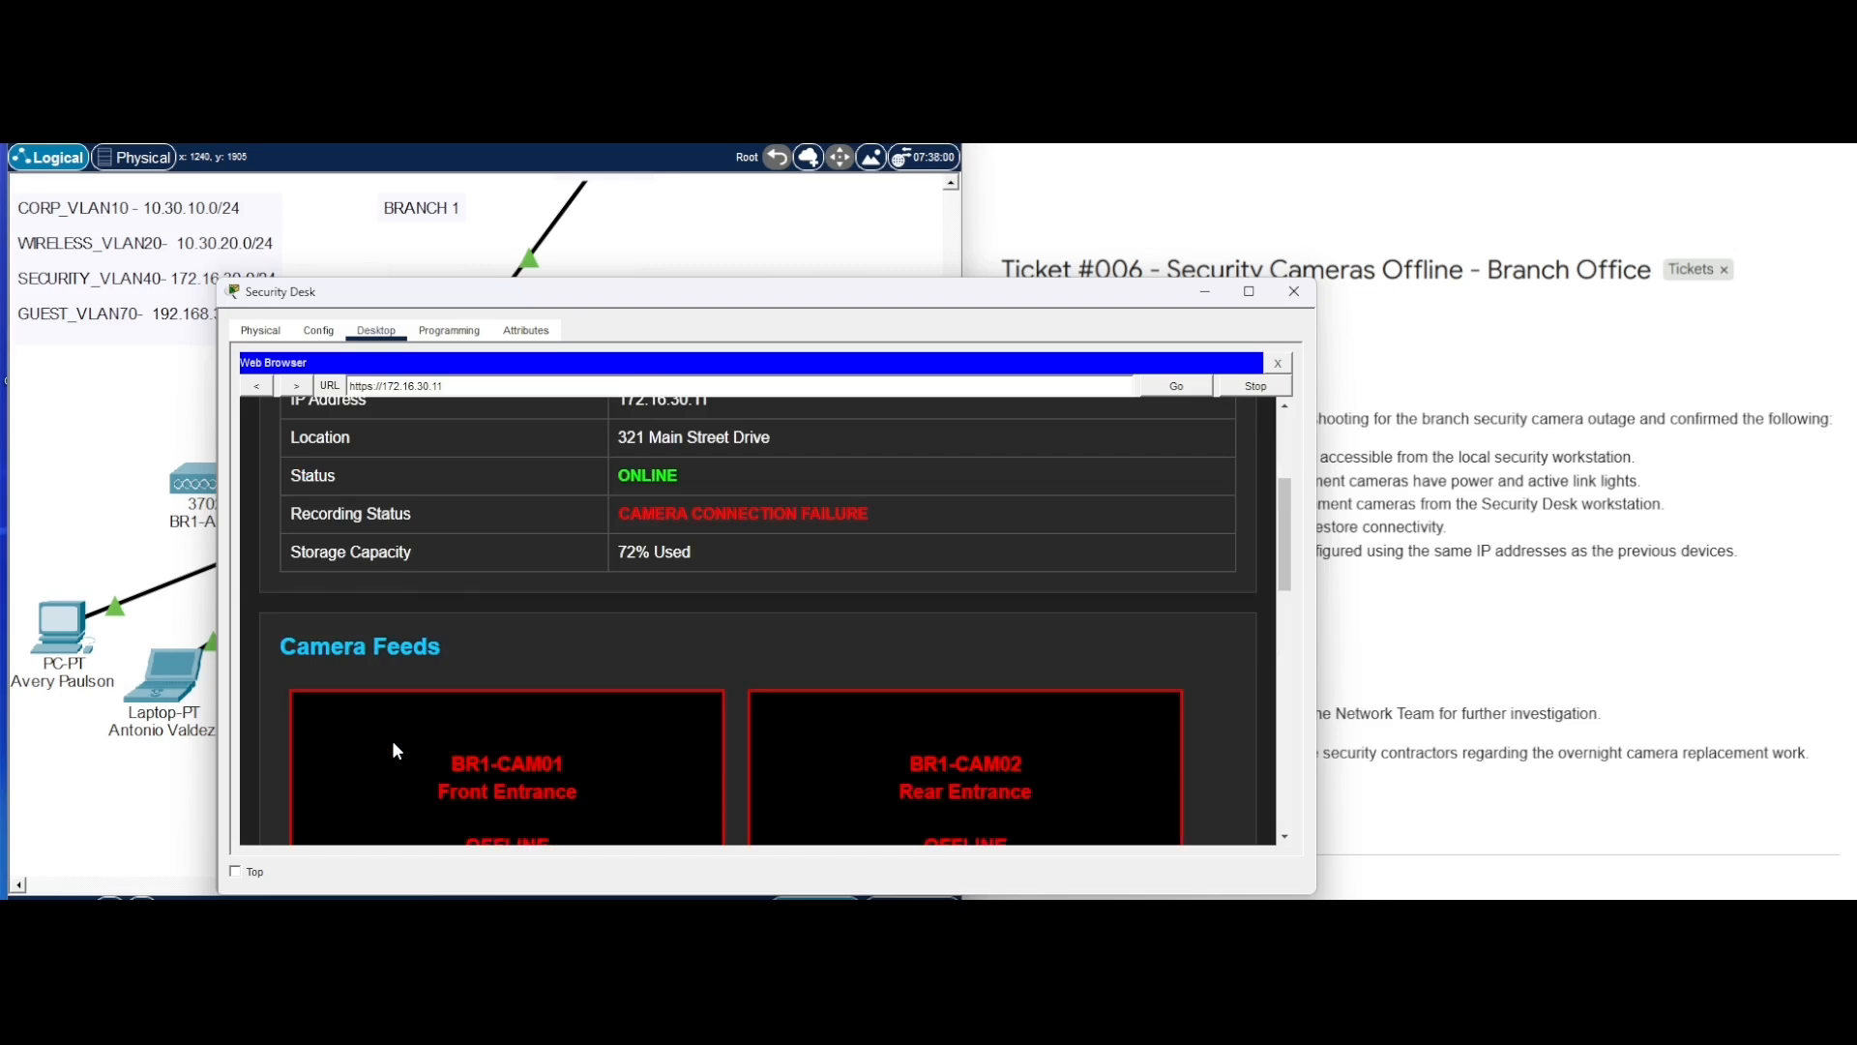
{"action": "scroll", "coordinate": [393, 743], "scroll_direction": "up", "scroll_amount": 3}
{"action": "scroll", "coordinate": [1254, 411], "scroll_direction": "down", "scroll_amount": 5}
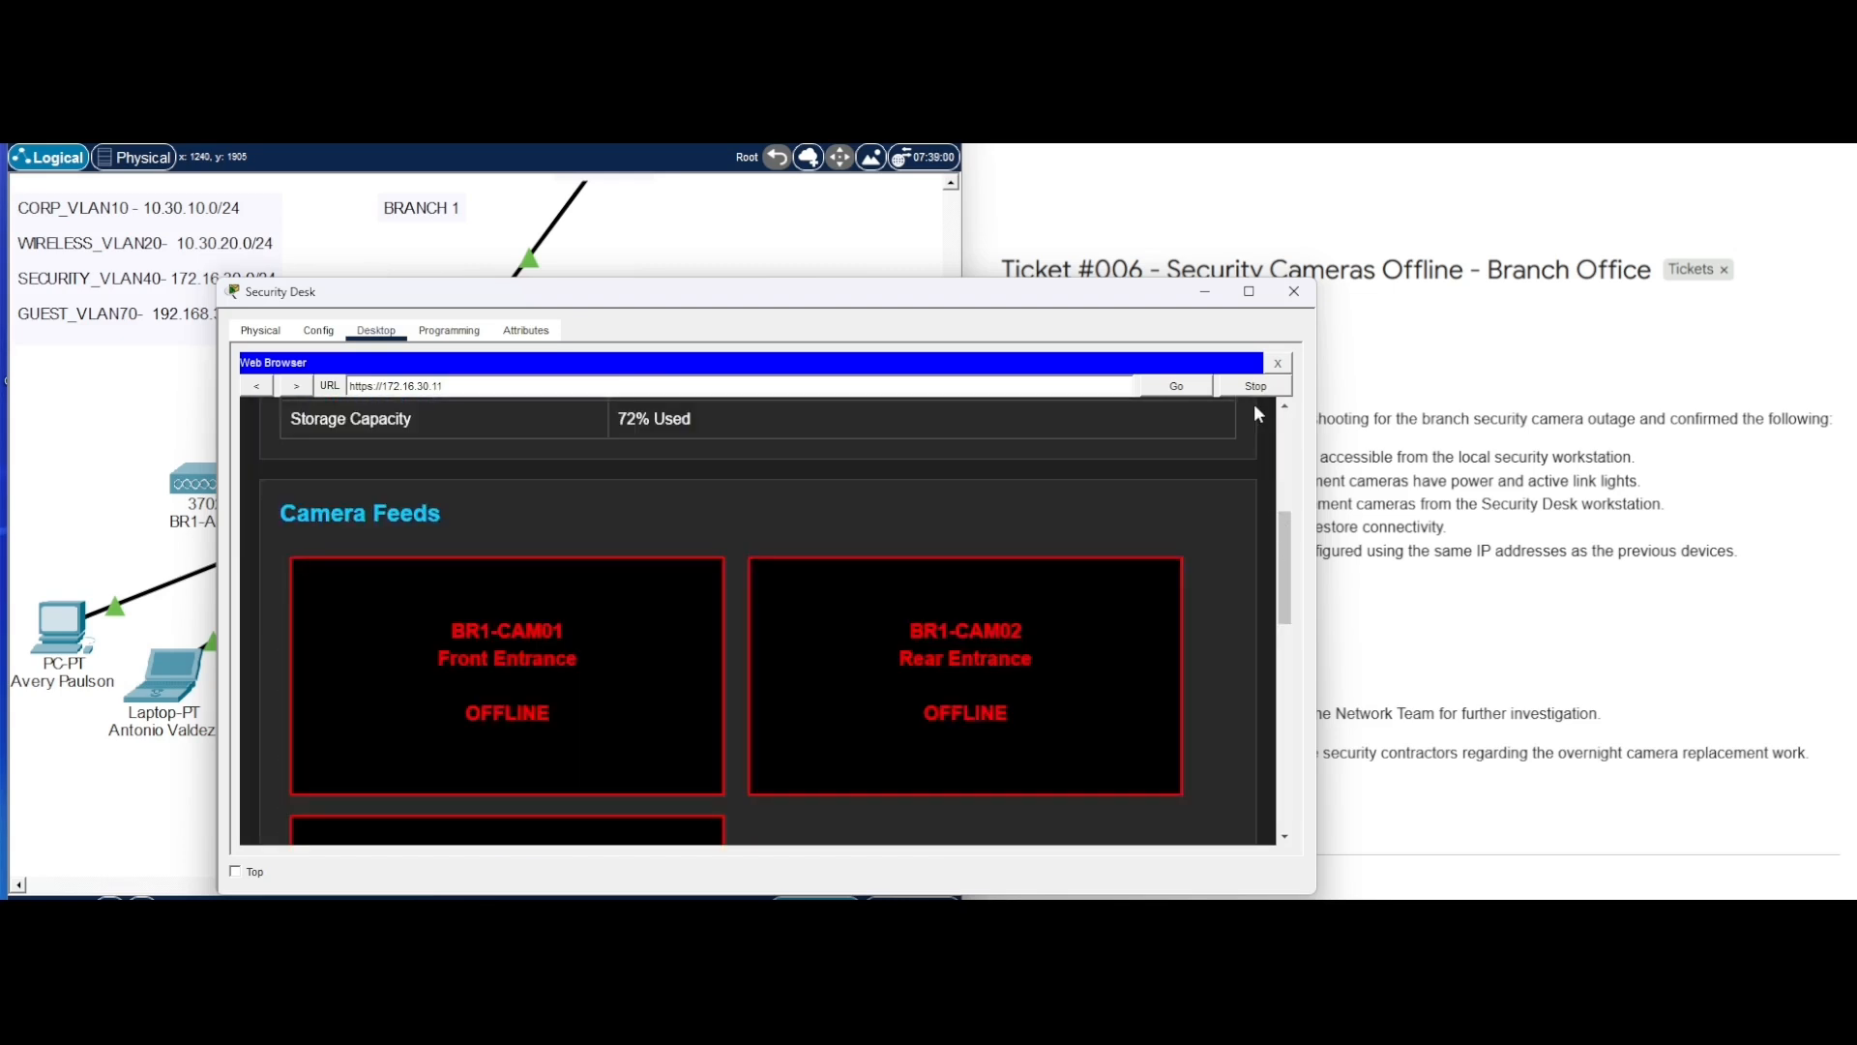
{"action": "left_click", "coordinate": [1164, 386]}
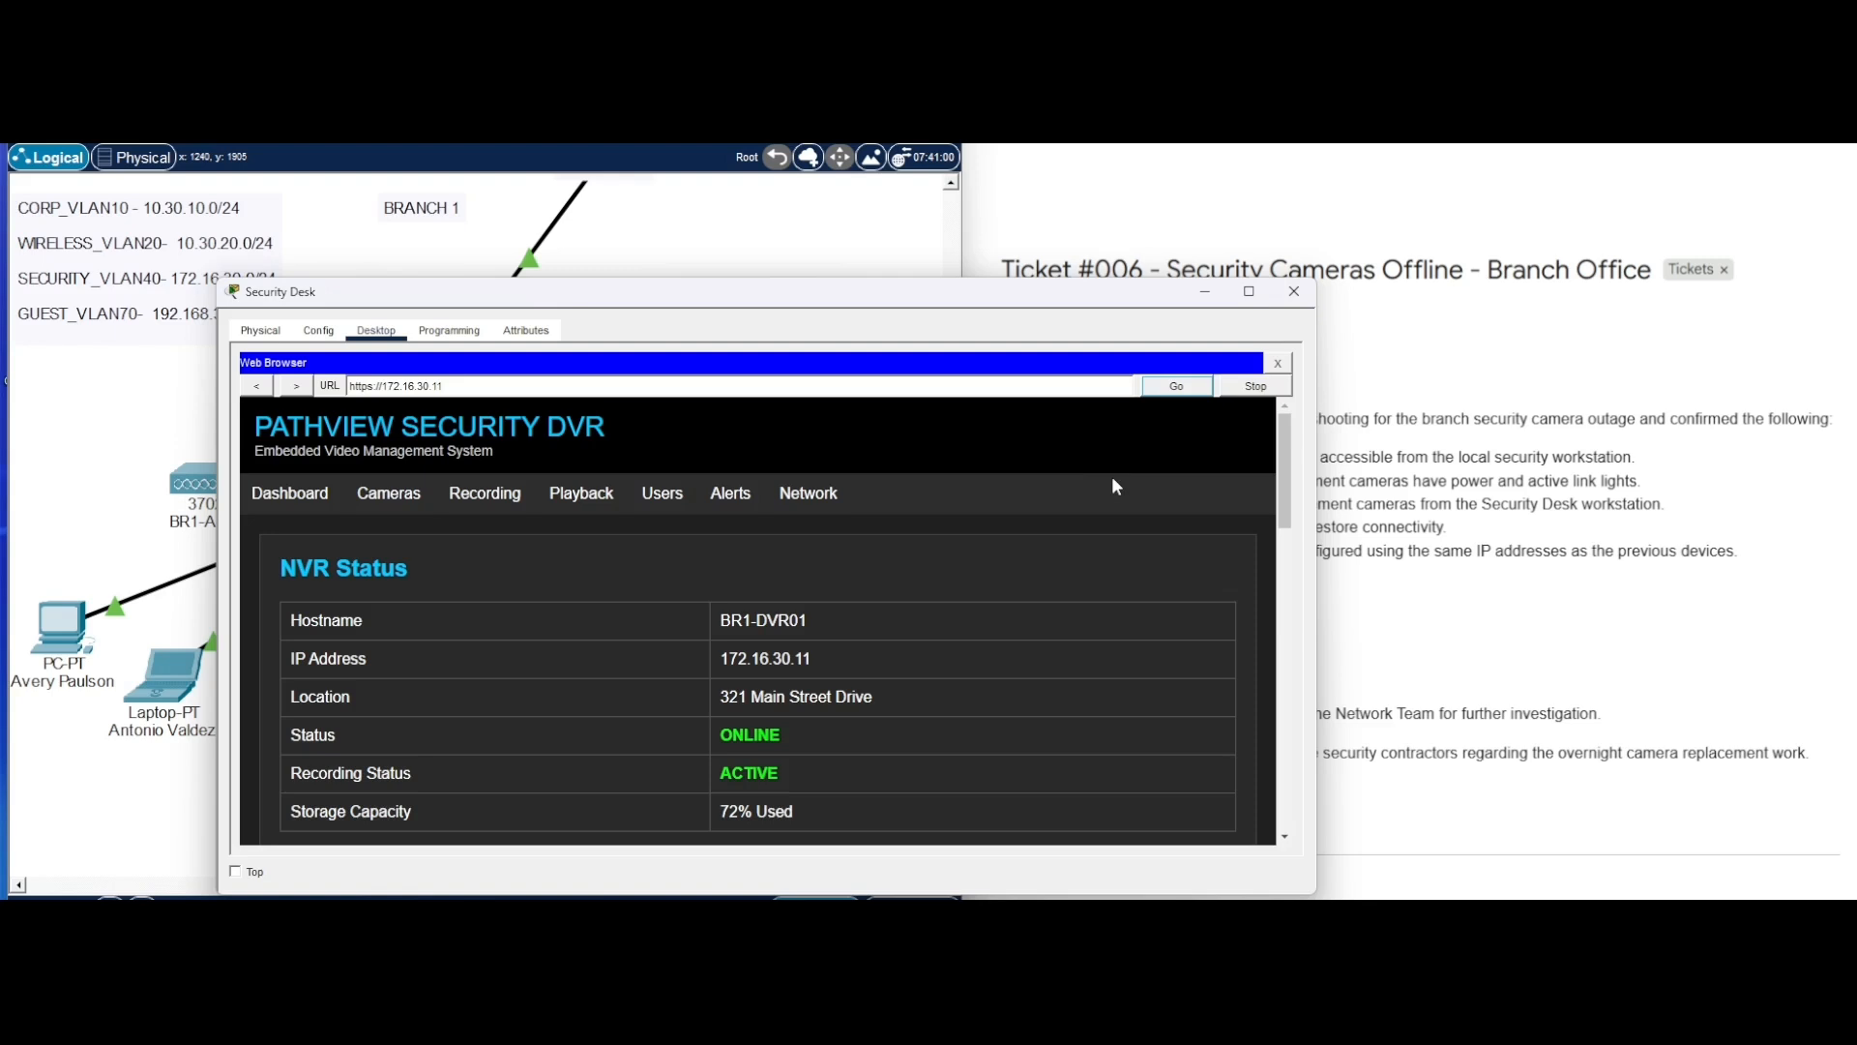
{"action": "scroll", "coordinate": [1107, 514], "scroll_direction": "down", "scroll_amount": 3}
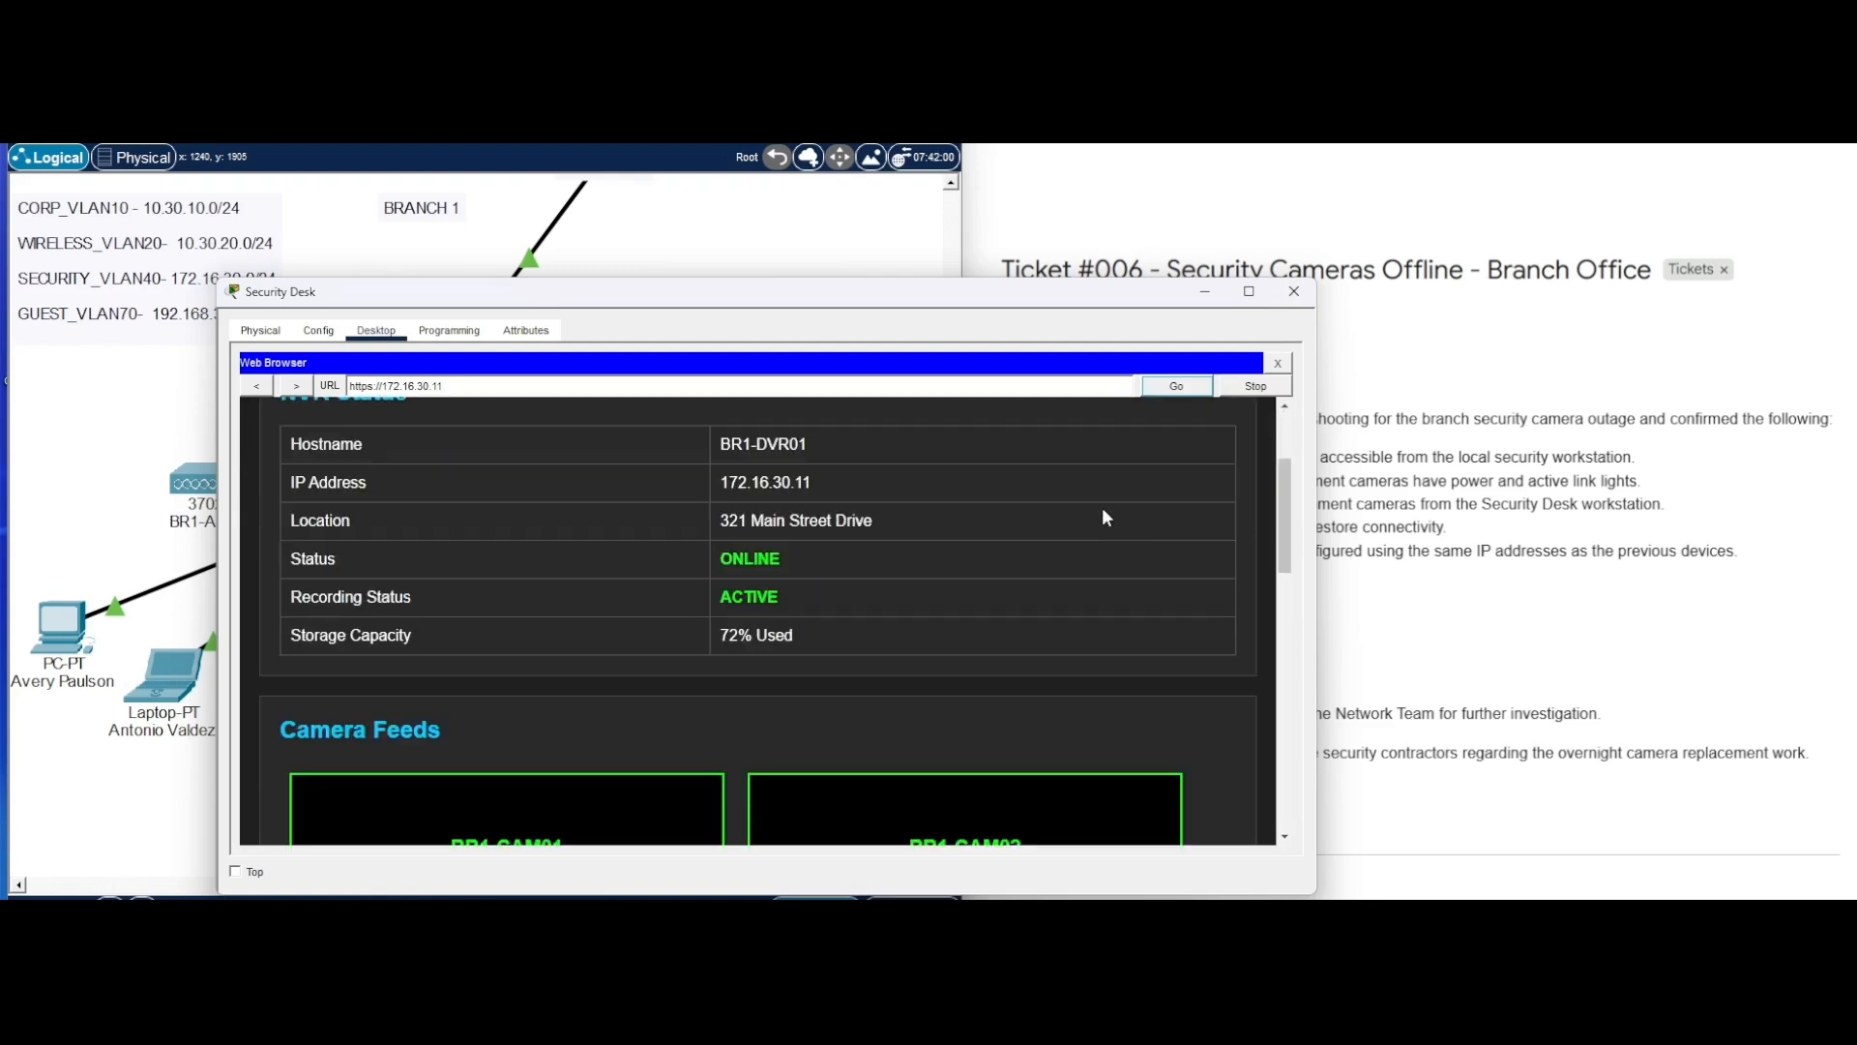
{"action": "scroll", "coordinate": [1106, 518], "scroll_direction": "up", "scroll_amount": 3}
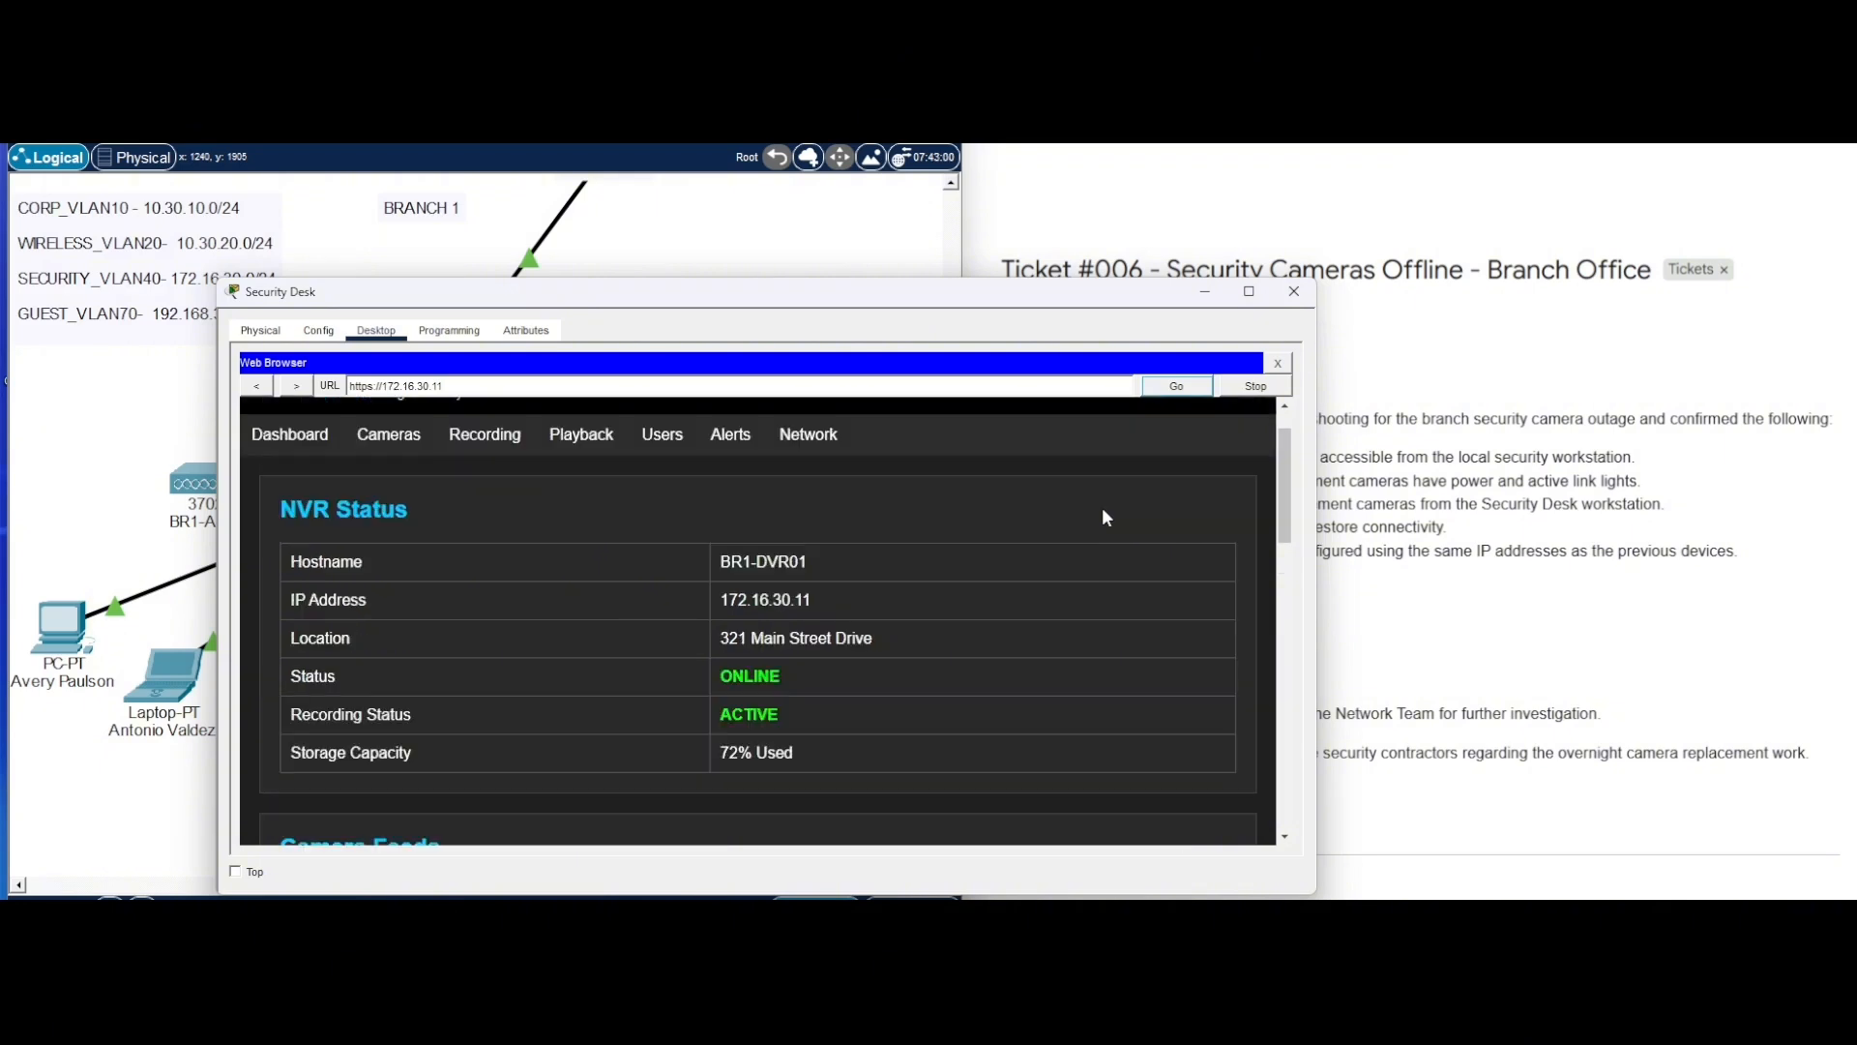
{"action": "scroll", "coordinate": [1107, 517], "scroll_direction": "down", "scroll_amount": 4}
{"action": "scroll", "coordinate": [1106, 518], "scroll_direction": "down", "scroll_amount": 4}
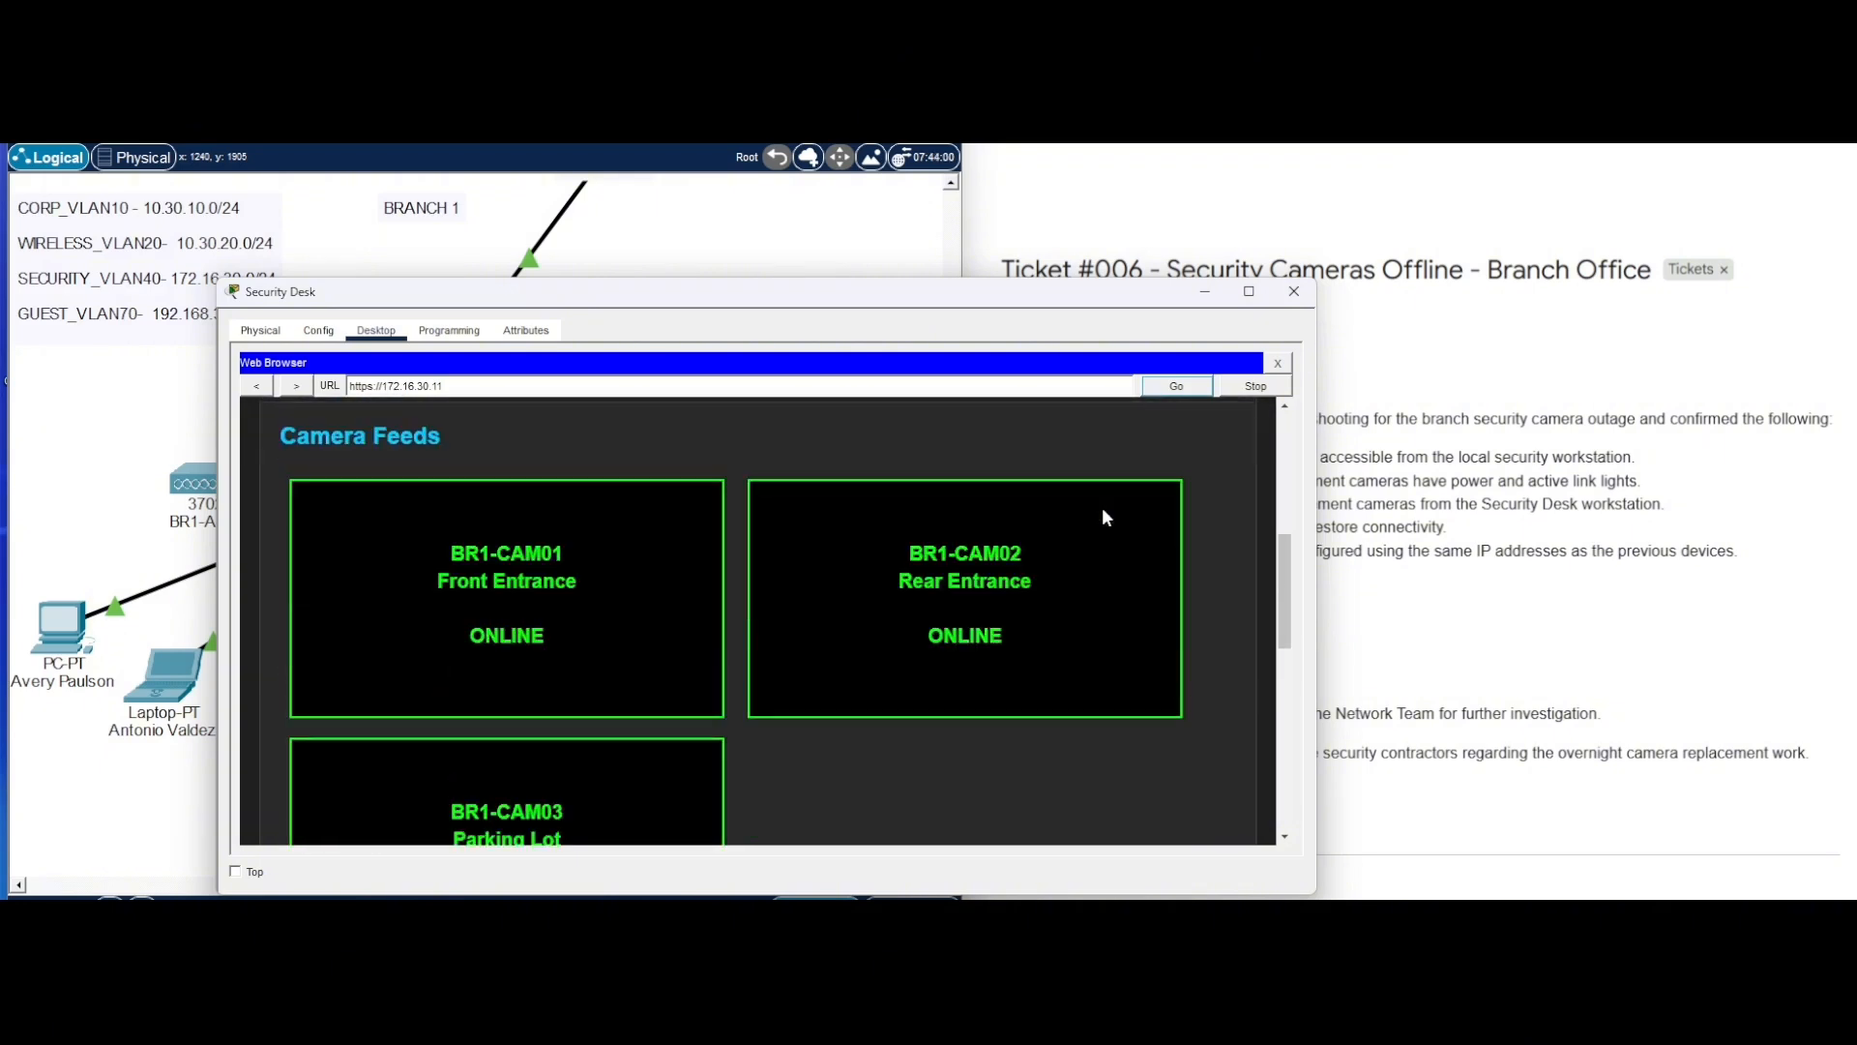
- Examine the DVR page's camera feeds, system alerts, network information and NVR status, and bring the ticket #006 email to the front
{"action": "scroll", "coordinate": [1106, 517], "scroll_direction": "down", "scroll_amount": 4}
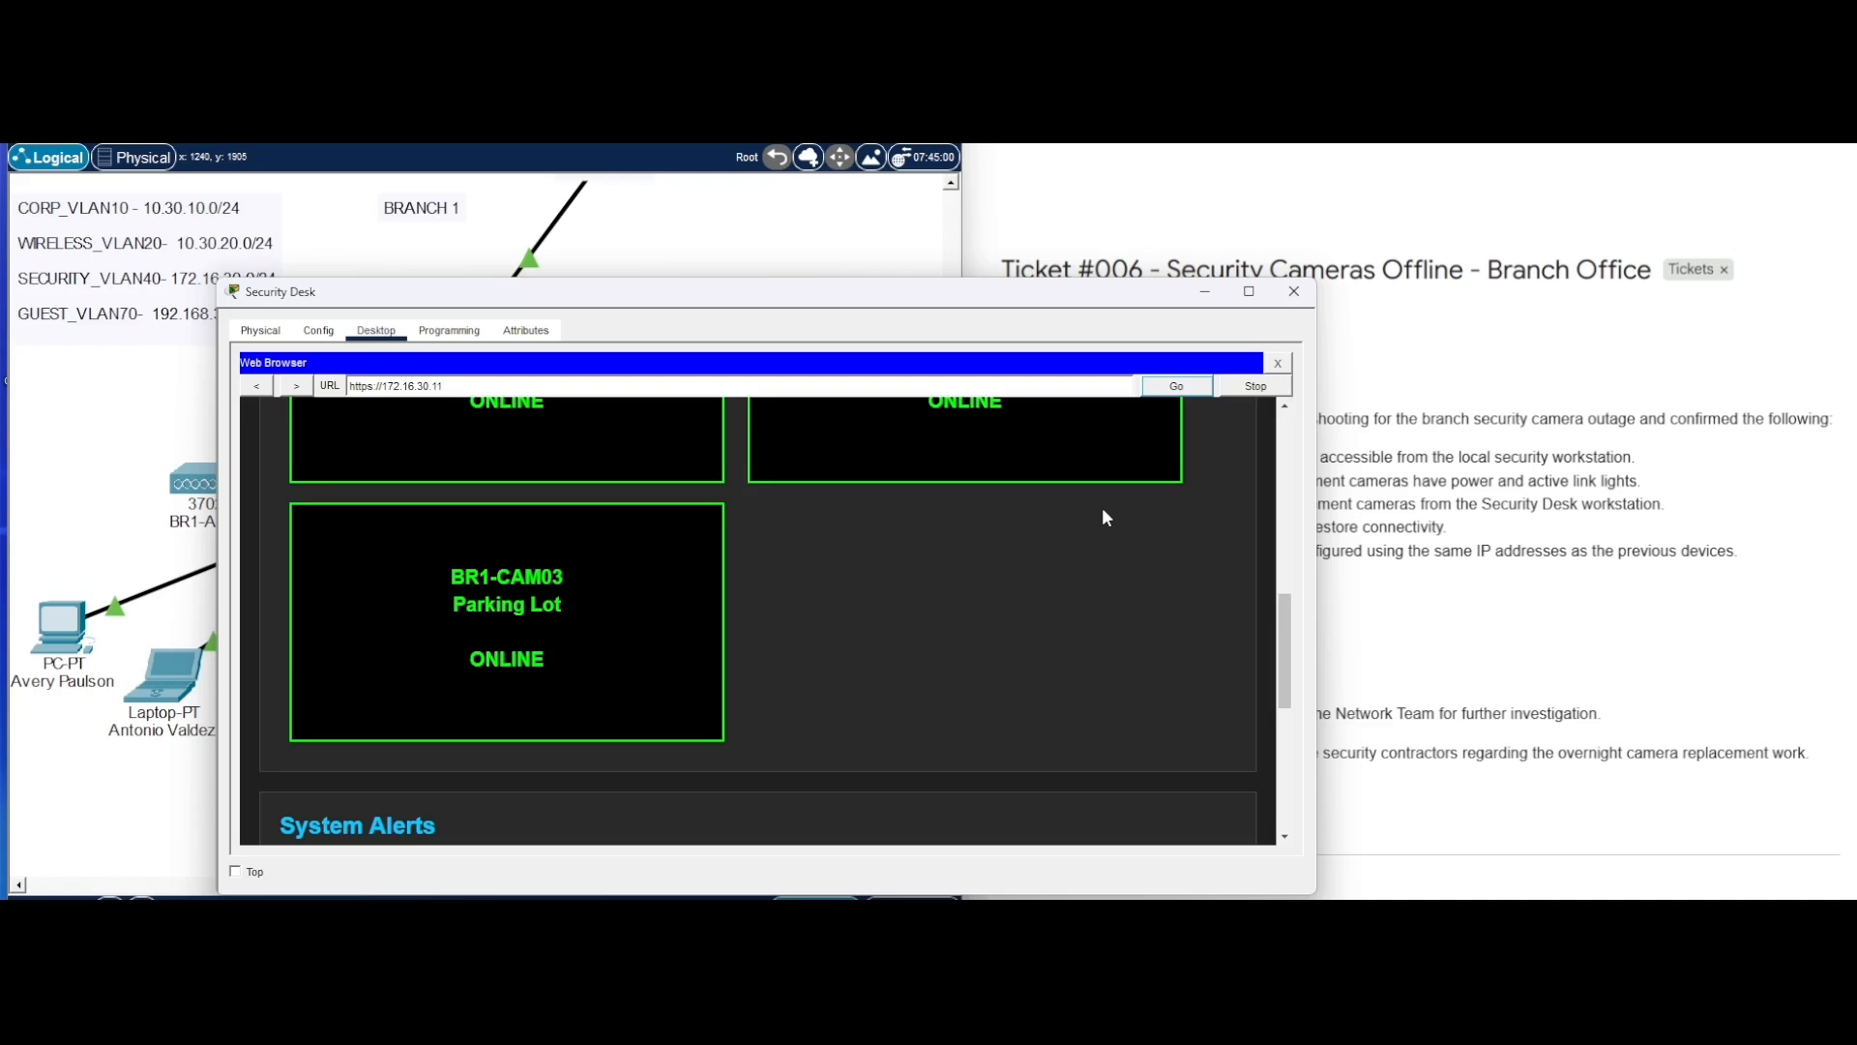
{"action": "scroll", "coordinate": [1106, 517], "scroll_direction": "down", "scroll_amount": 2}
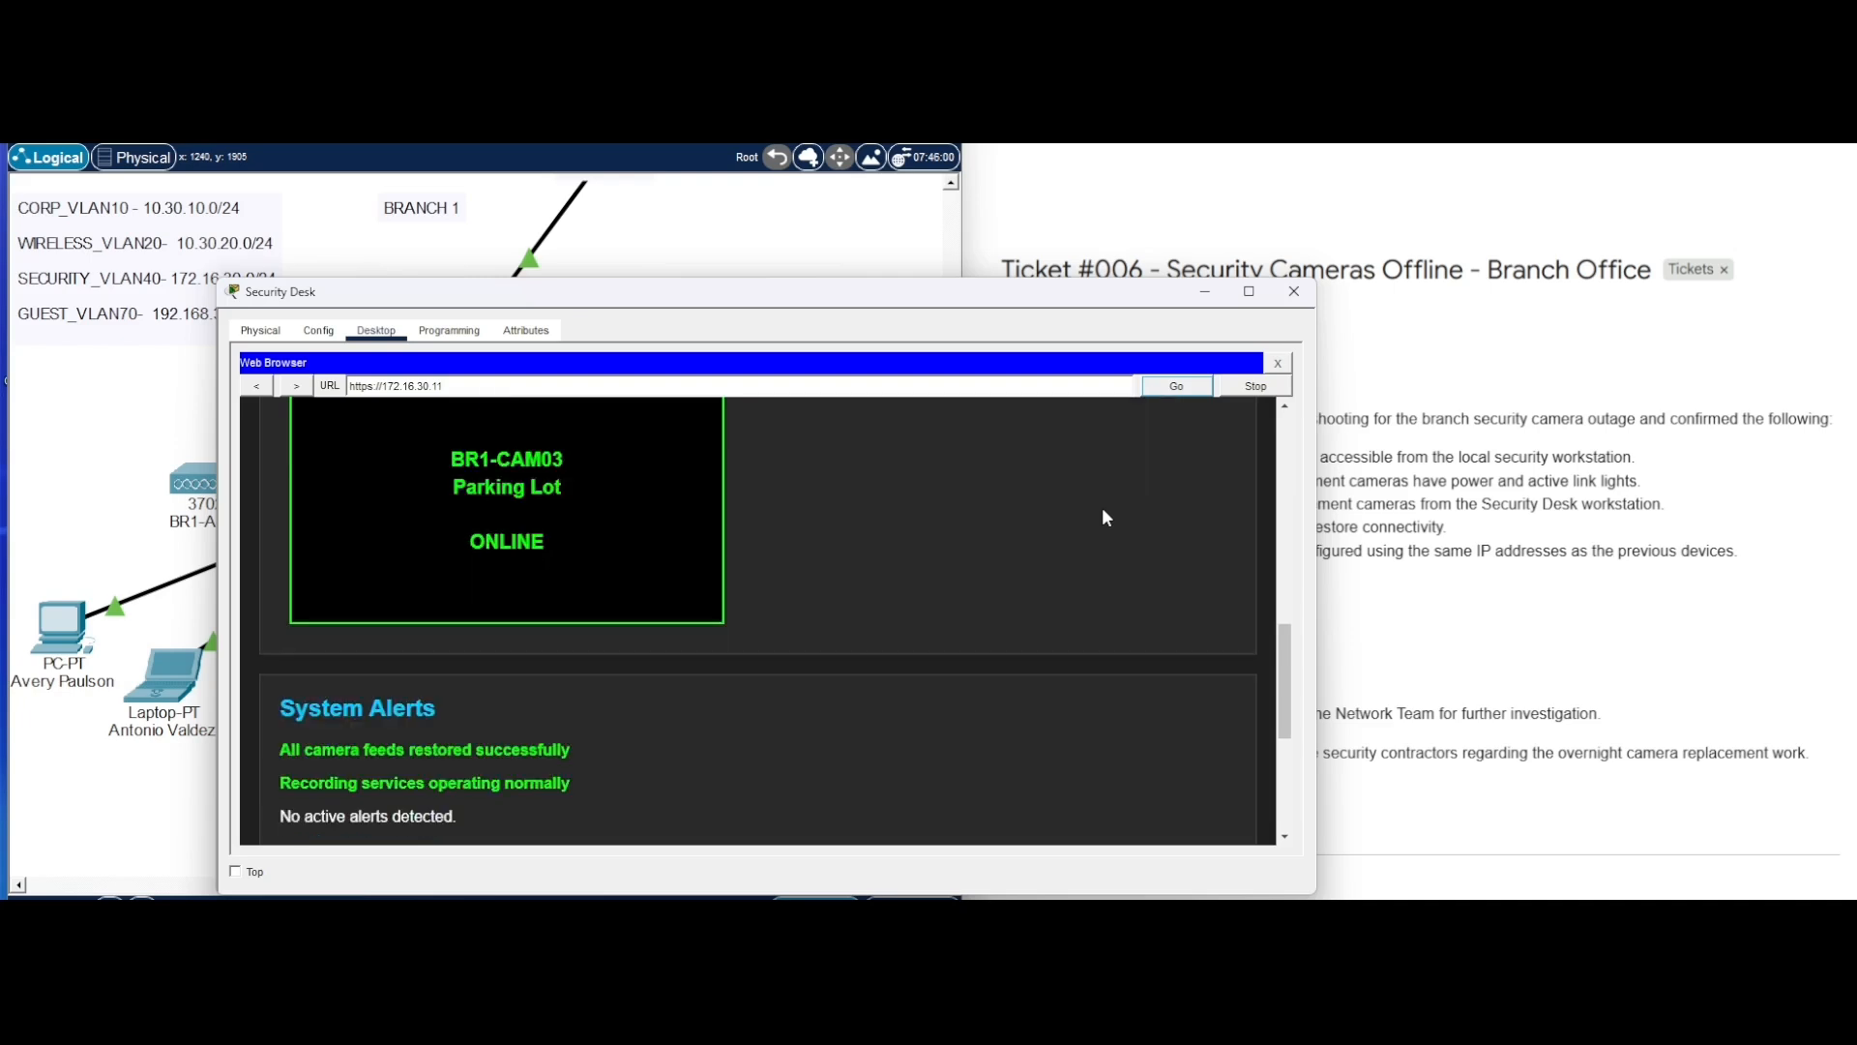
{"action": "scroll", "coordinate": [1106, 518], "scroll_direction": "down", "scroll_amount": 6}
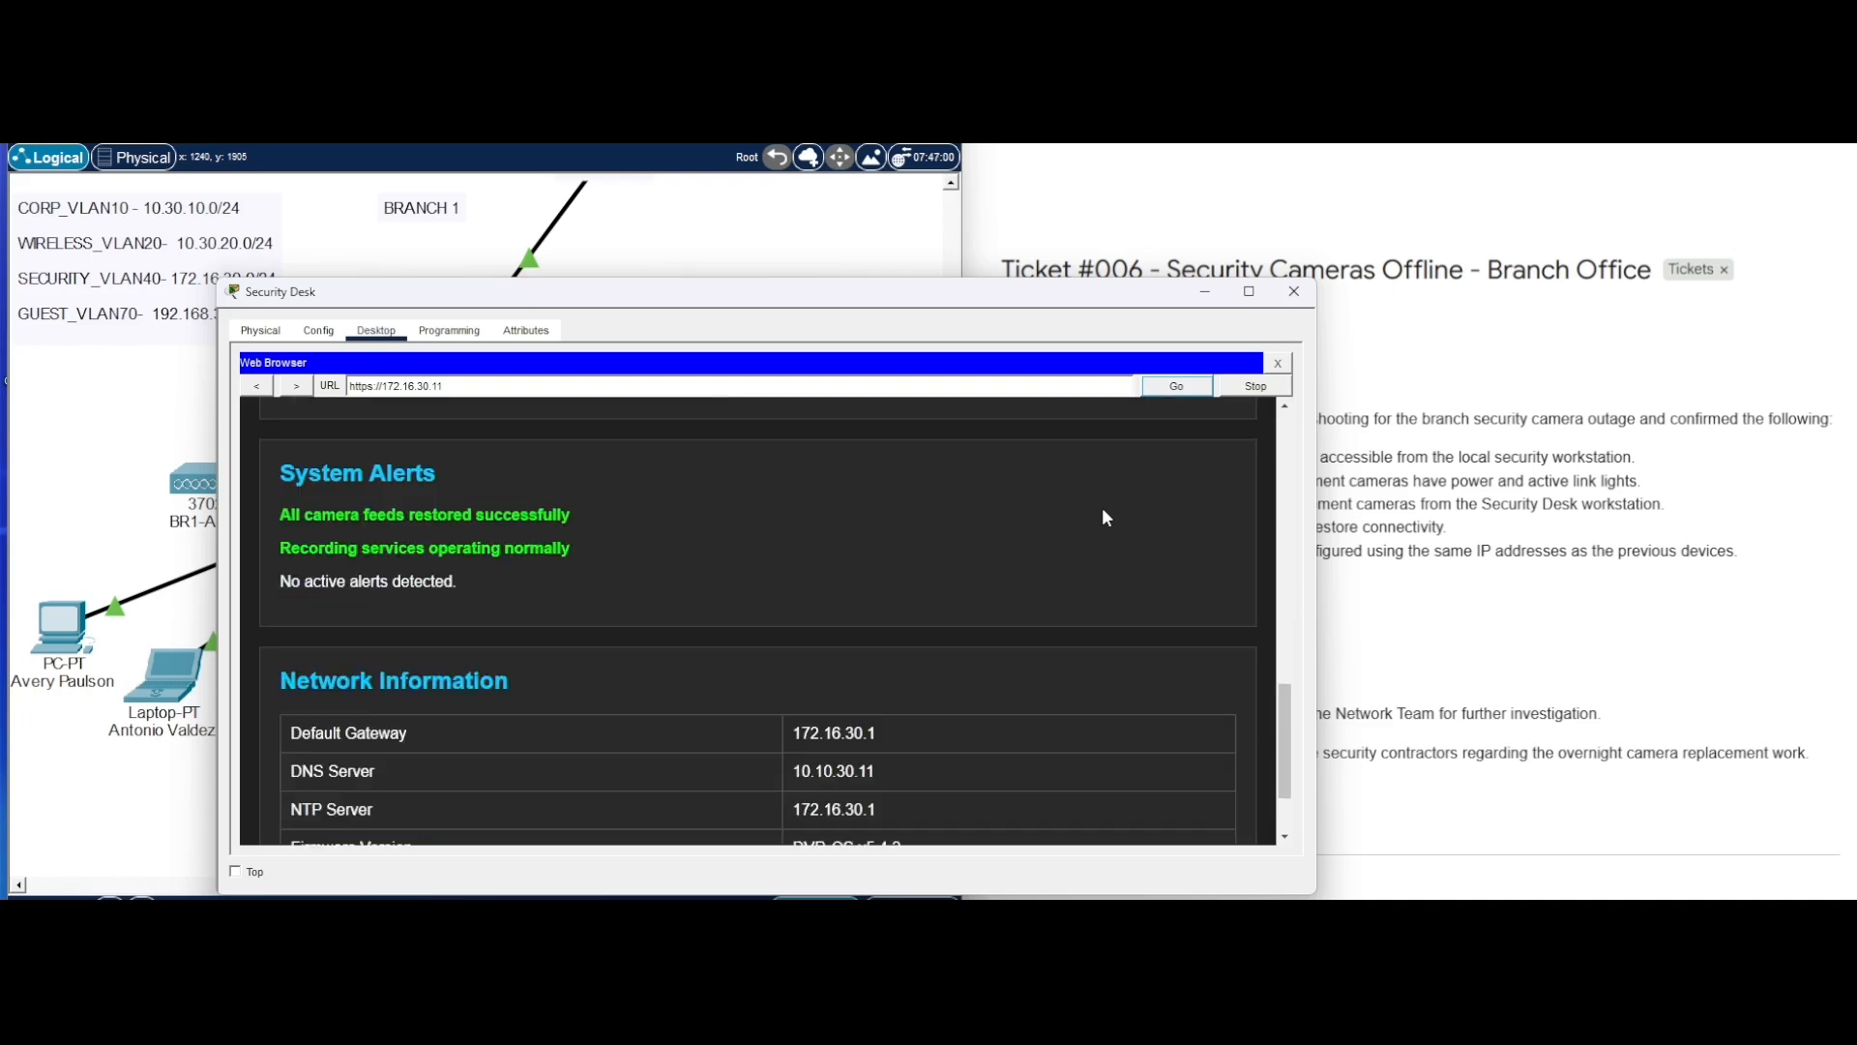
{"action": "scroll", "coordinate": [1106, 517], "scroll_direction": "up", "scroll_amount": 12}
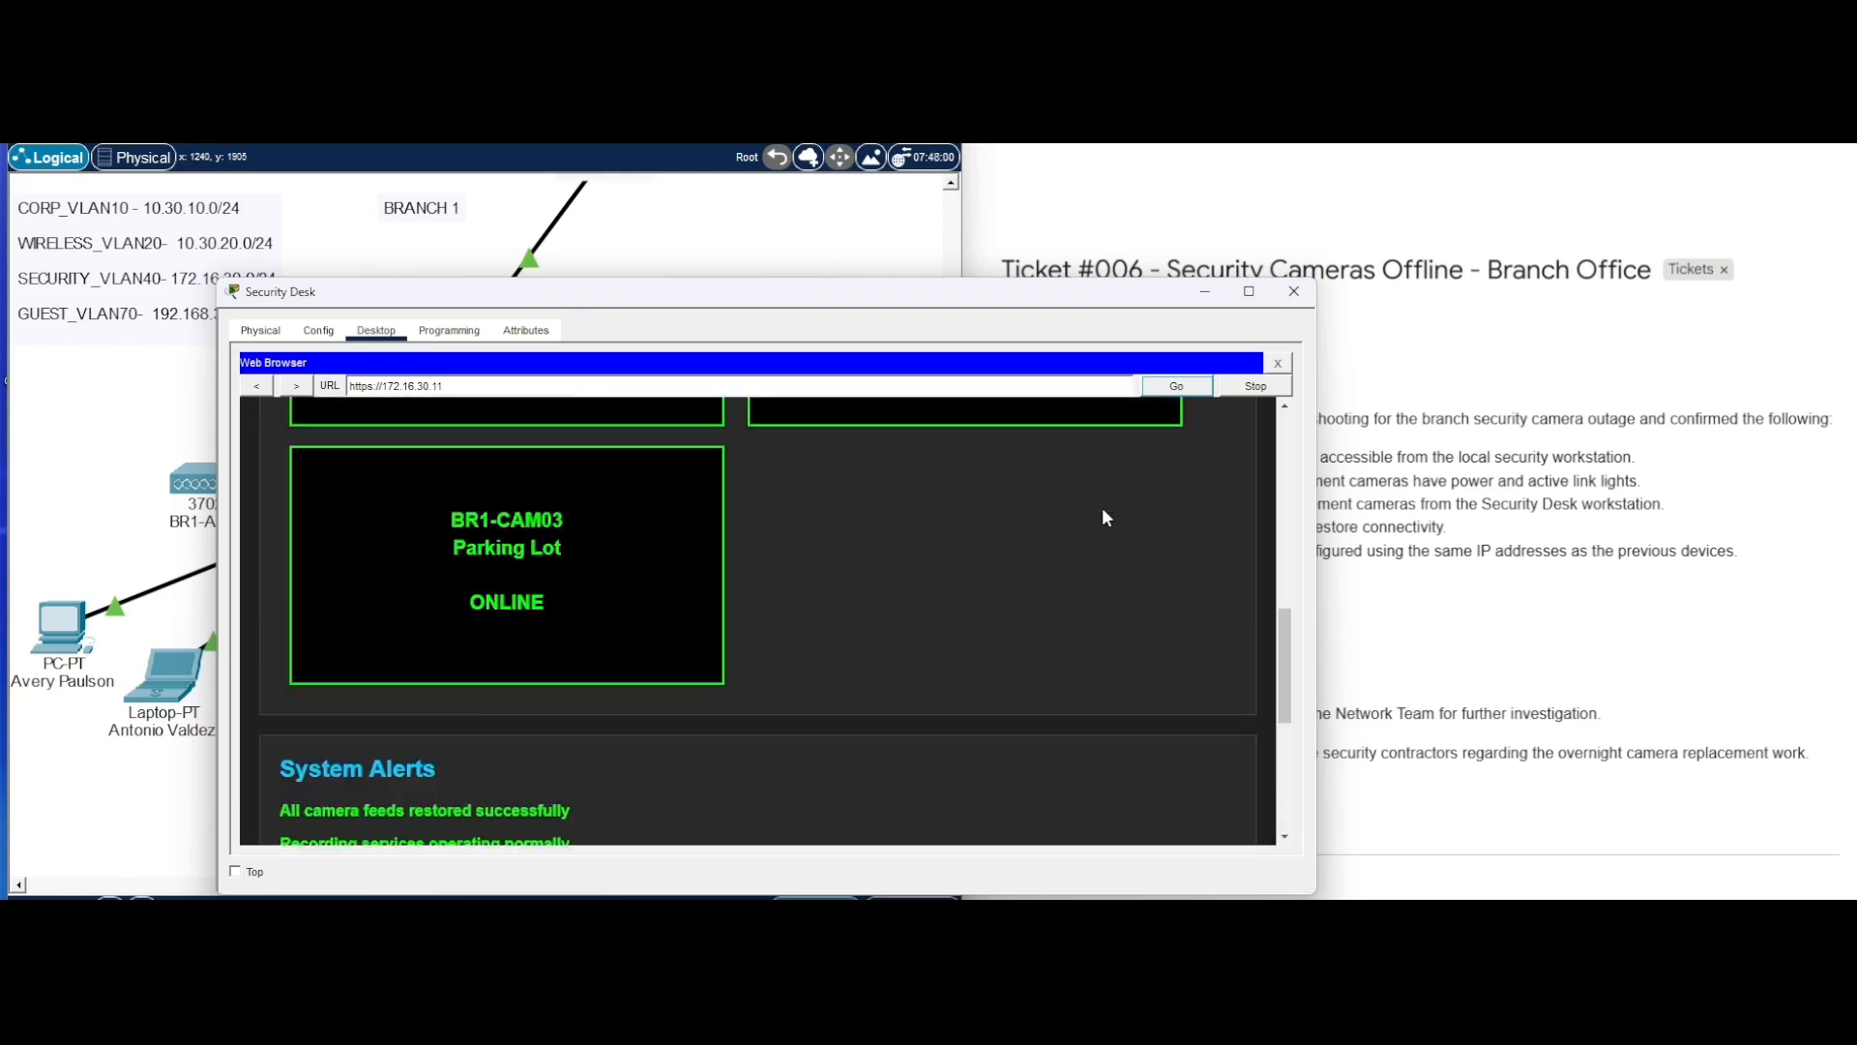
{"action": "scroll", "coordinate": [1105, 516], "scroll_direction": "down", "scroll_amount": 2}
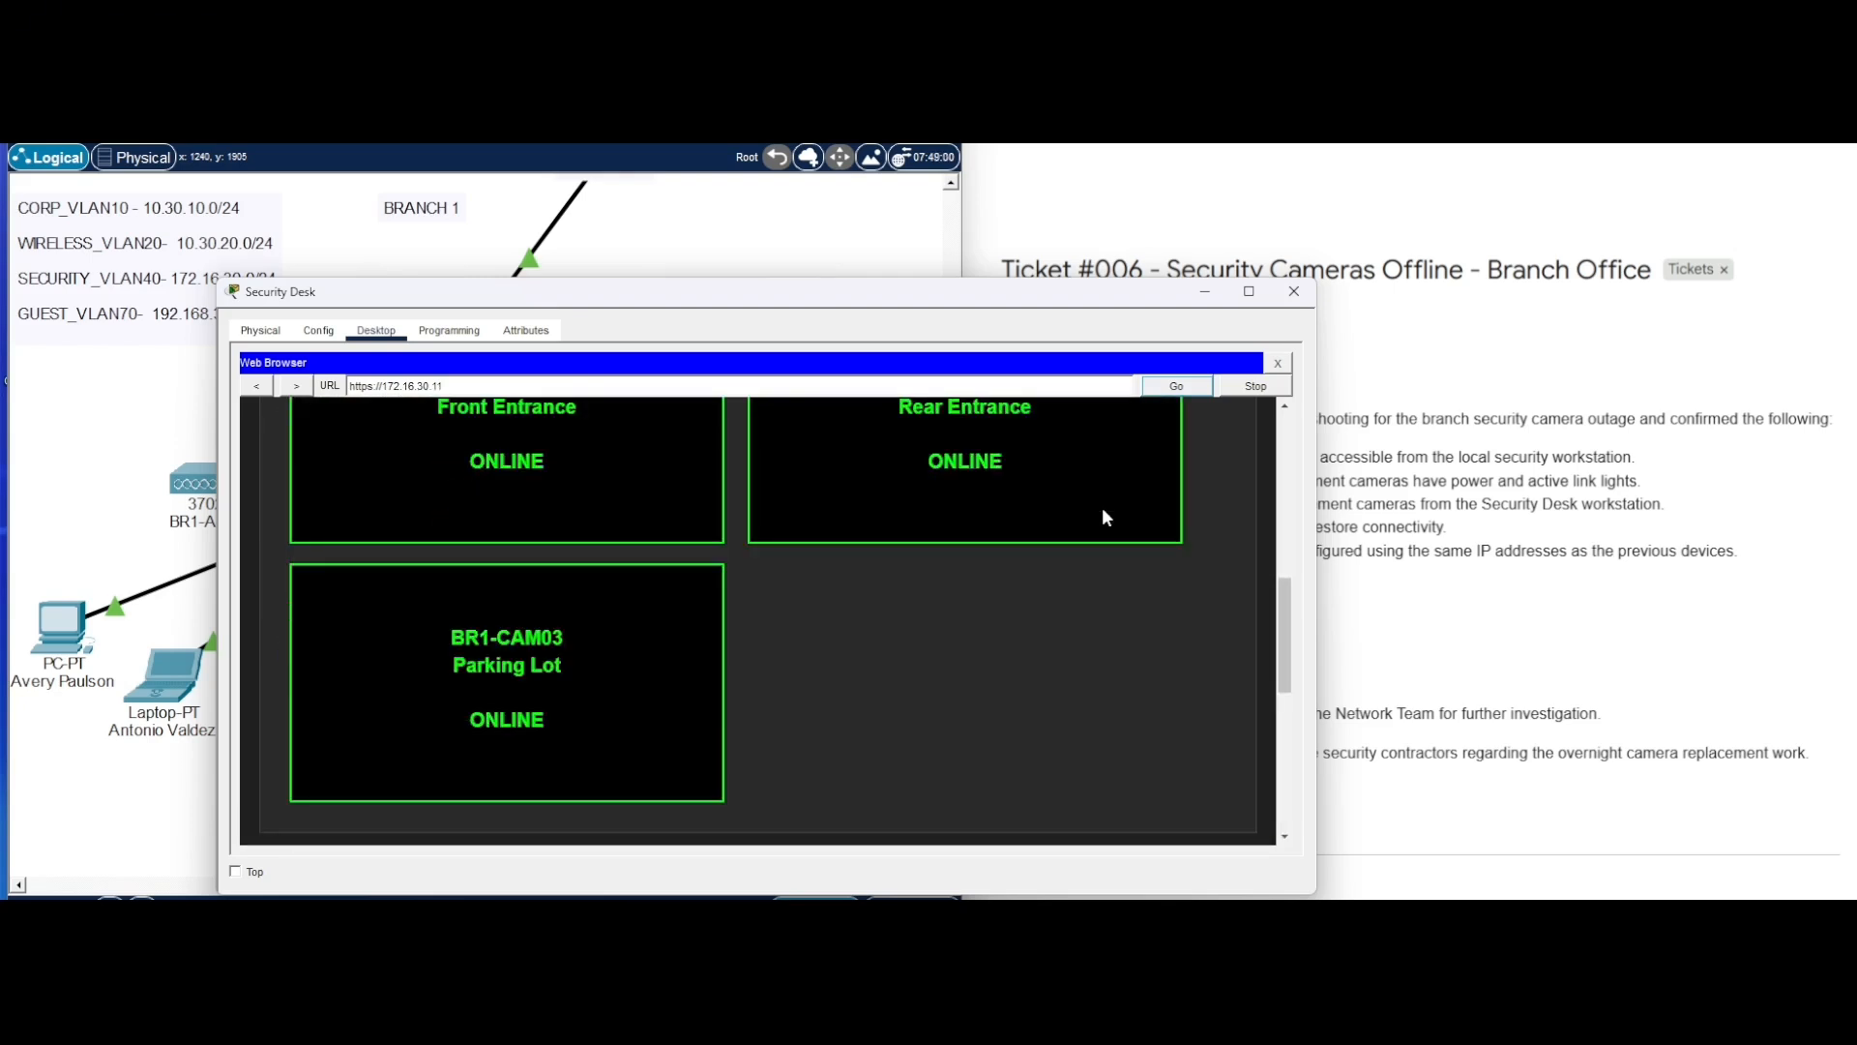
{"action": "scroll", "coordinate": [1107, 517], "scroll_direction": "up", "scroll_amount": 5}
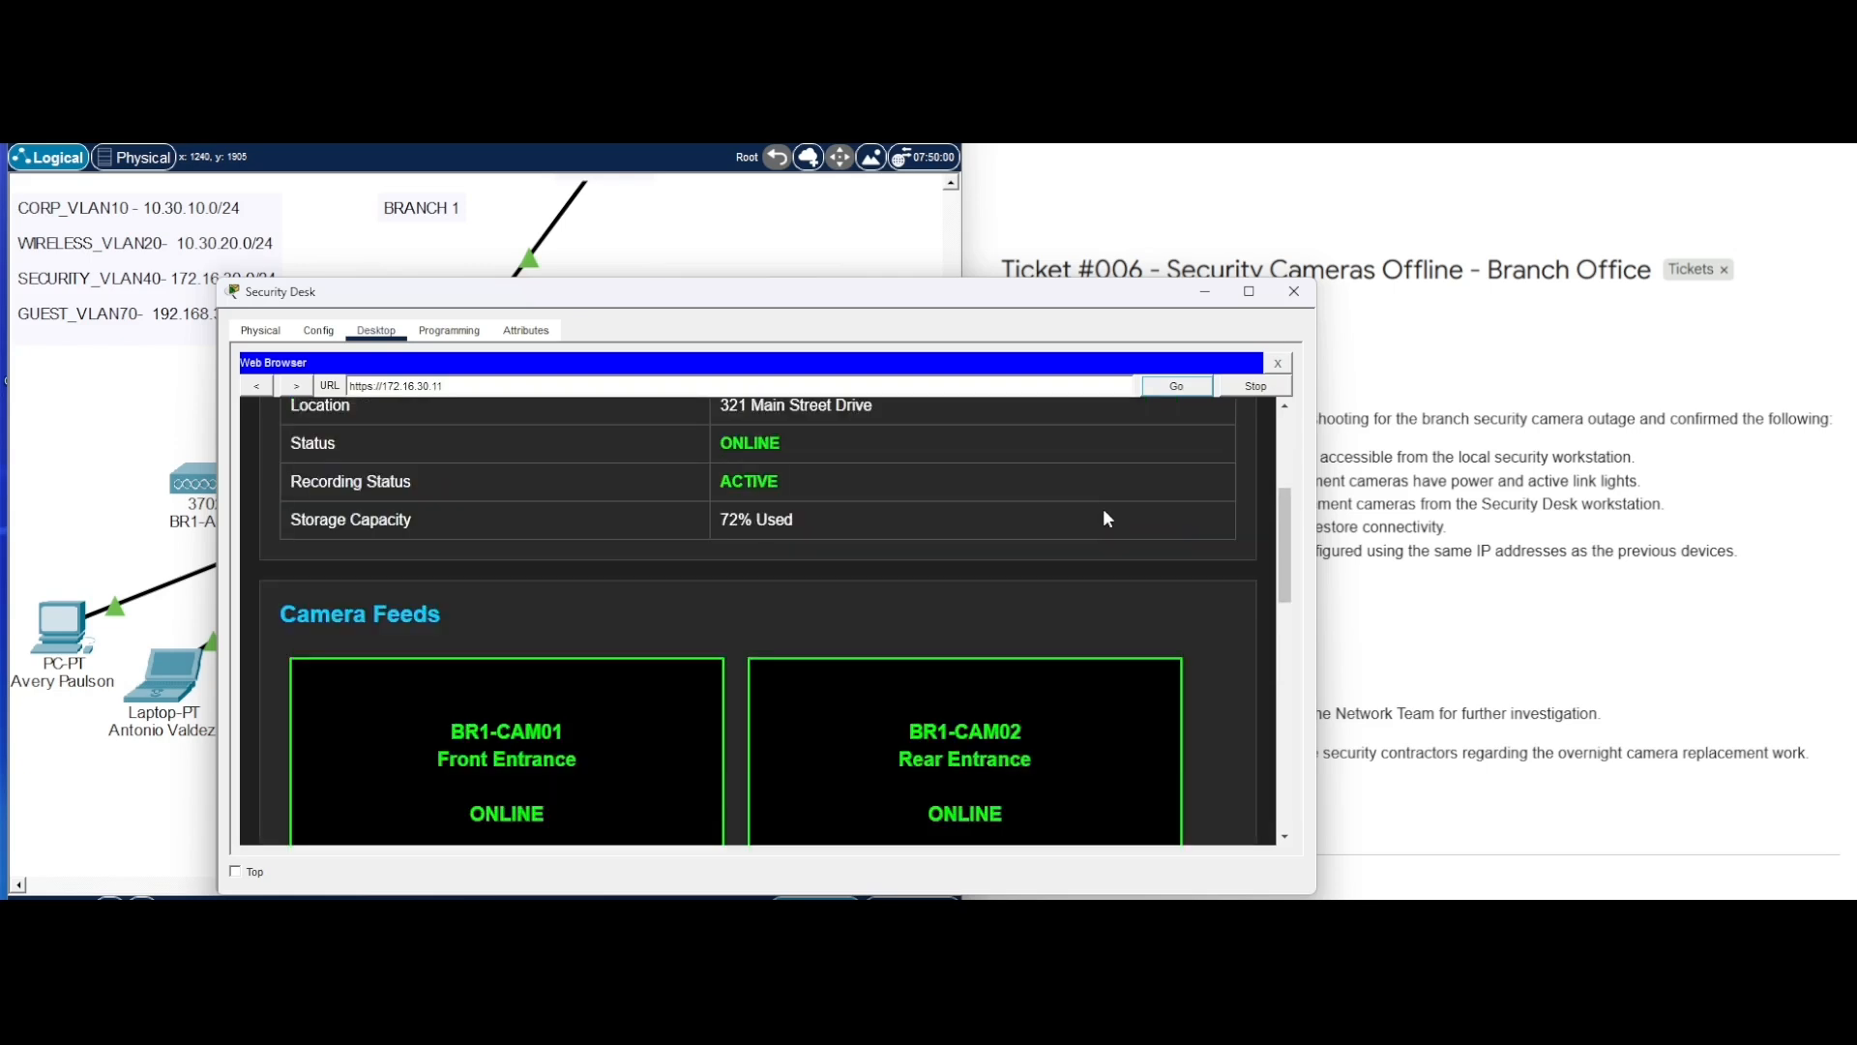
{"action": "scroll", "coordinate": [1110, 520], "scroll_direction": "up", "scroll_amount": 2}
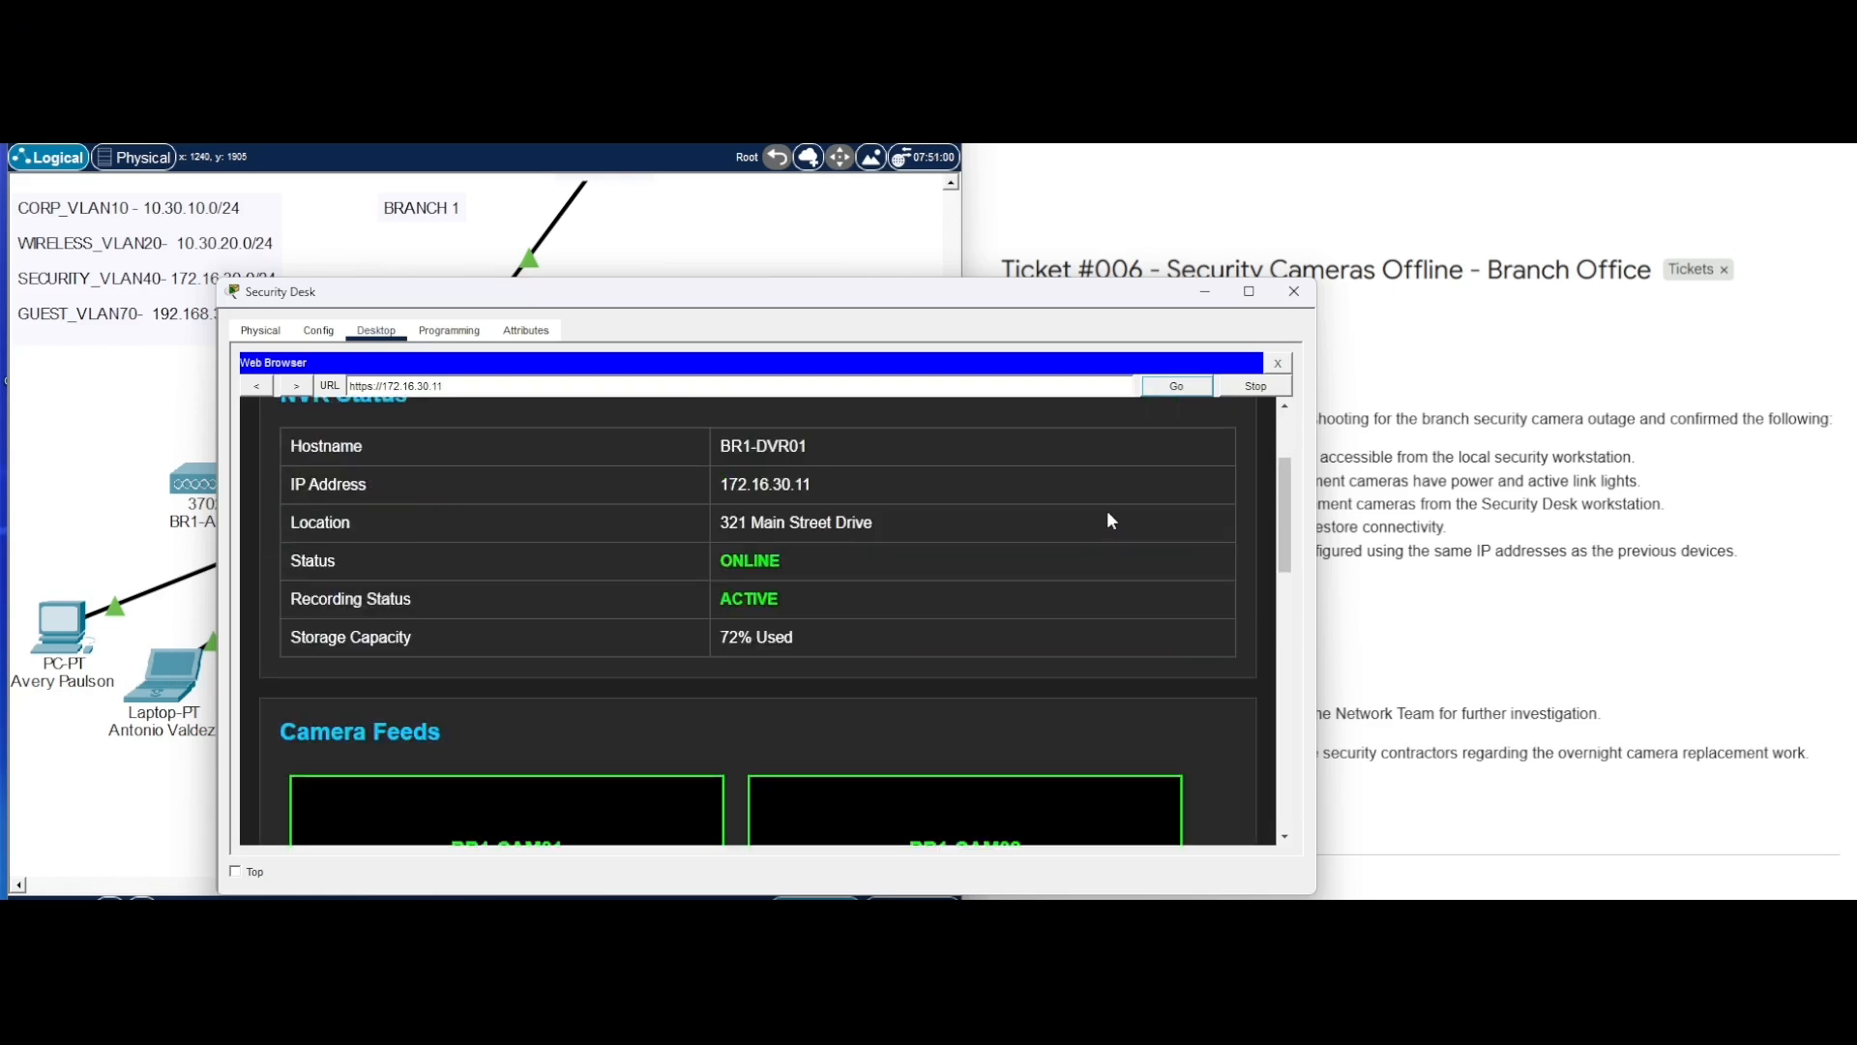
{"action": "left_click", "coordinate": [1381, 611]}
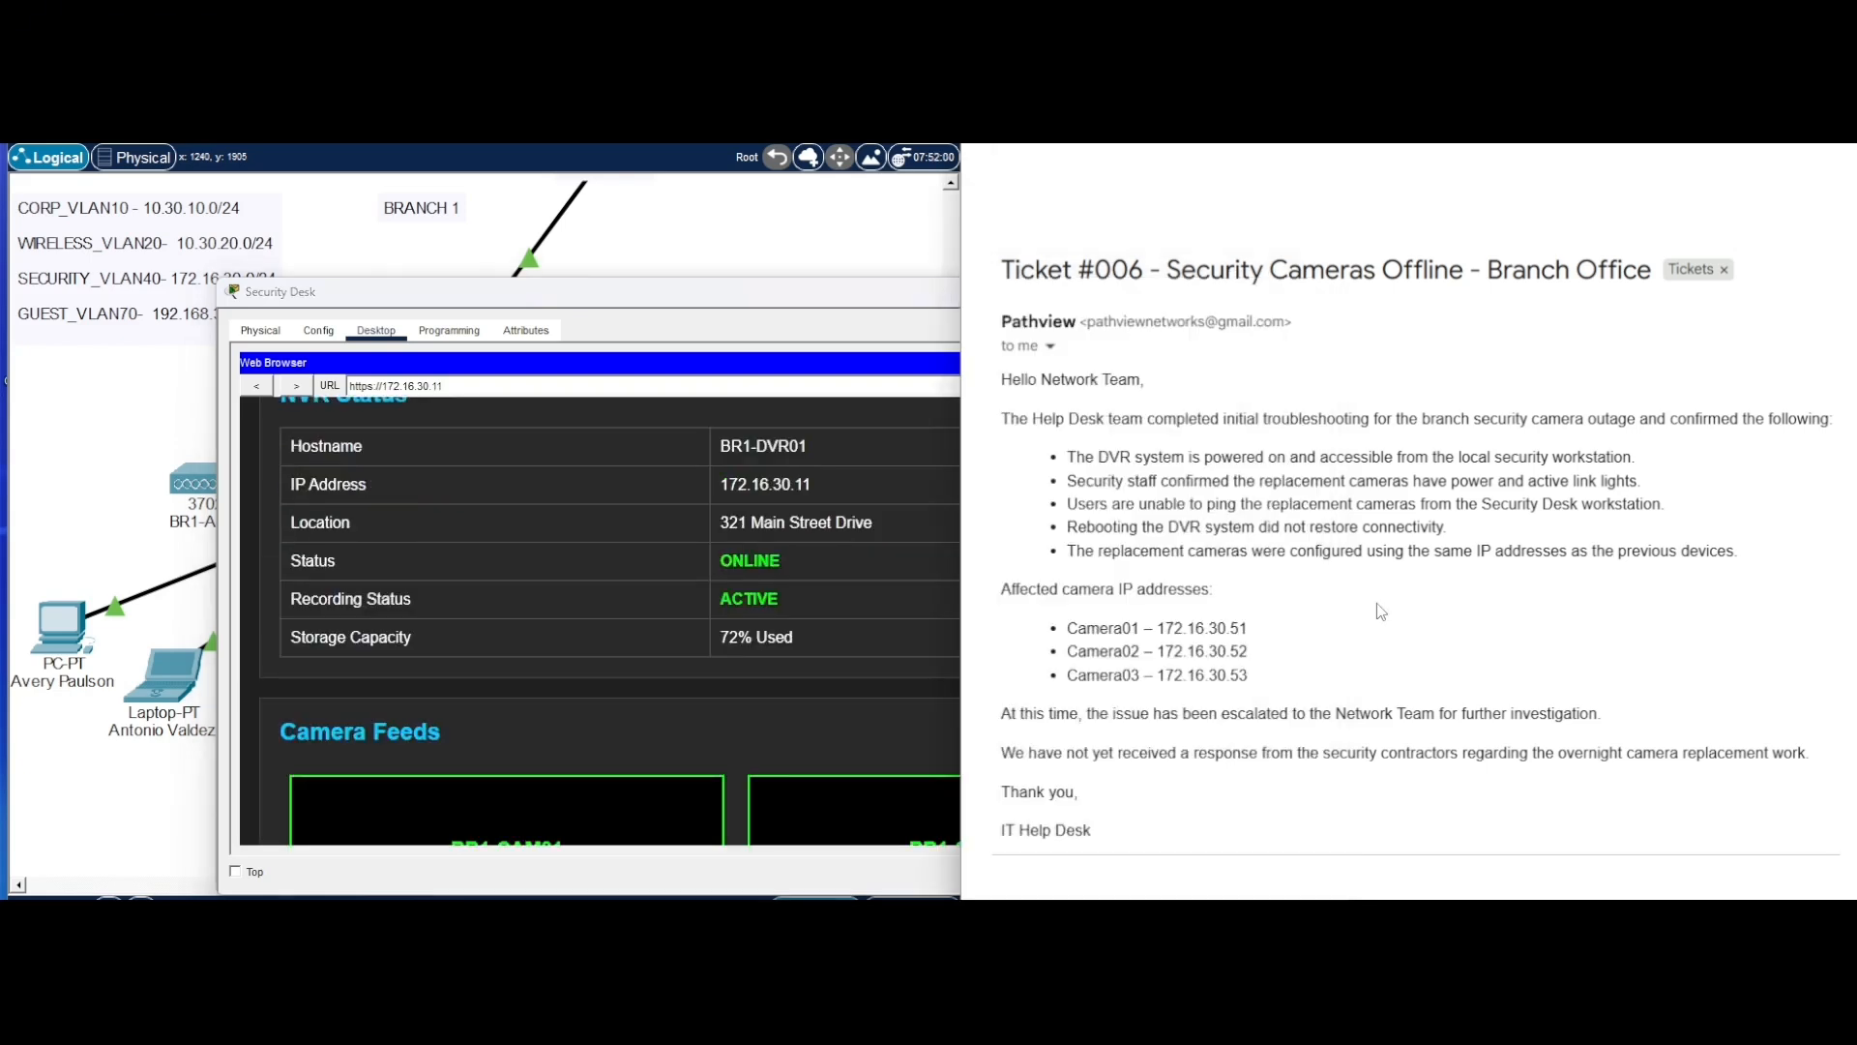